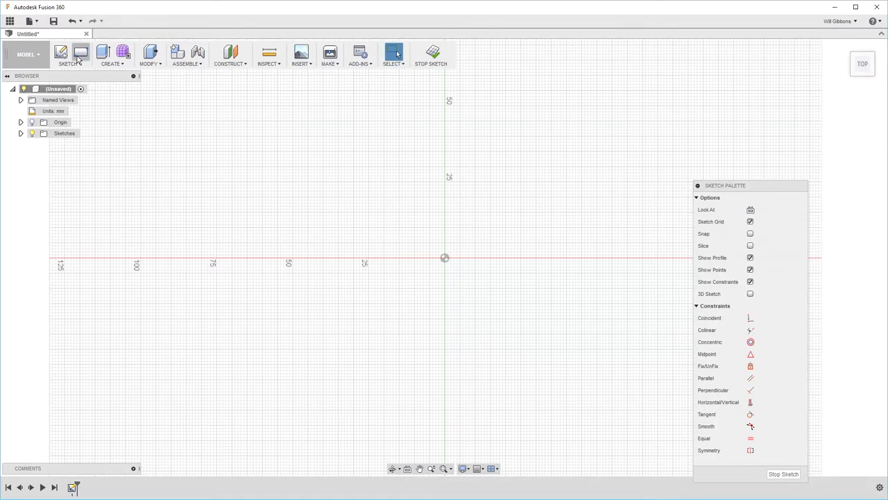
# - Draw a centre rectangle at the origin and dimension its height to 63.5 mm
pyautogui.press('s')
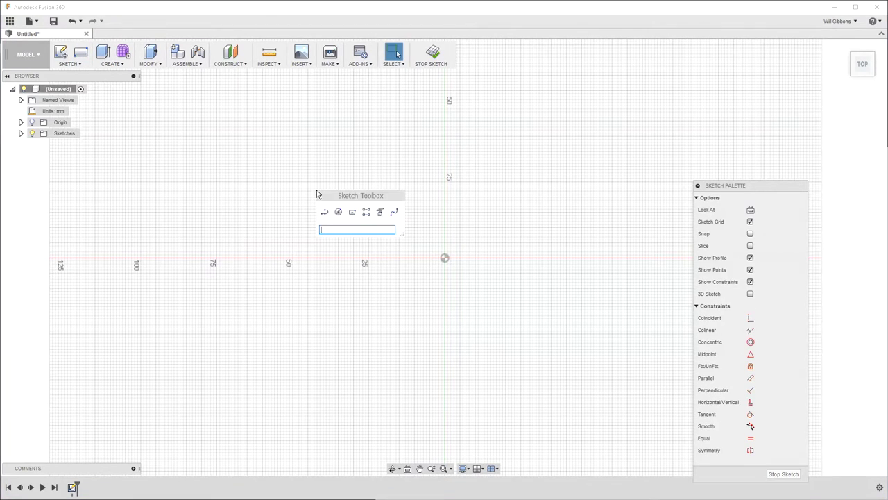
pyautogui.click(444, 259)
pyautogui.click(682, 291)
pyautogui.press('d')
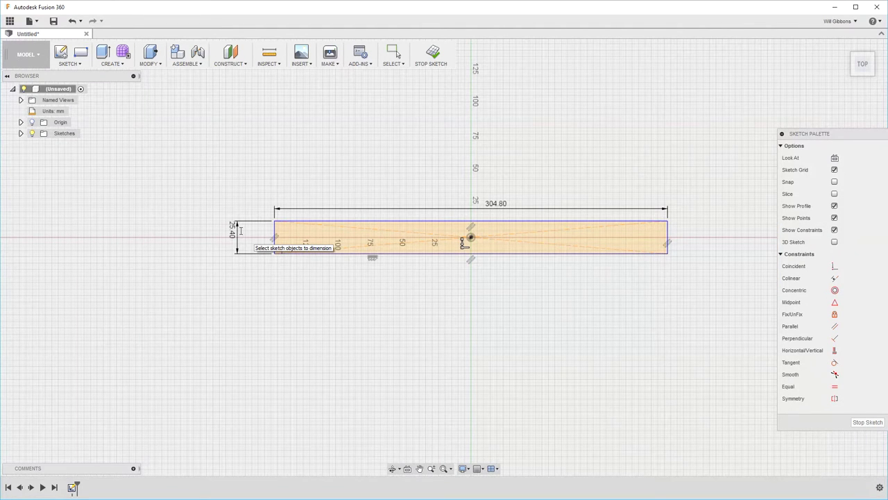
pyautogui.click(233, 234)
pyautogui.write('63.5')
pyautogui.press('Return')
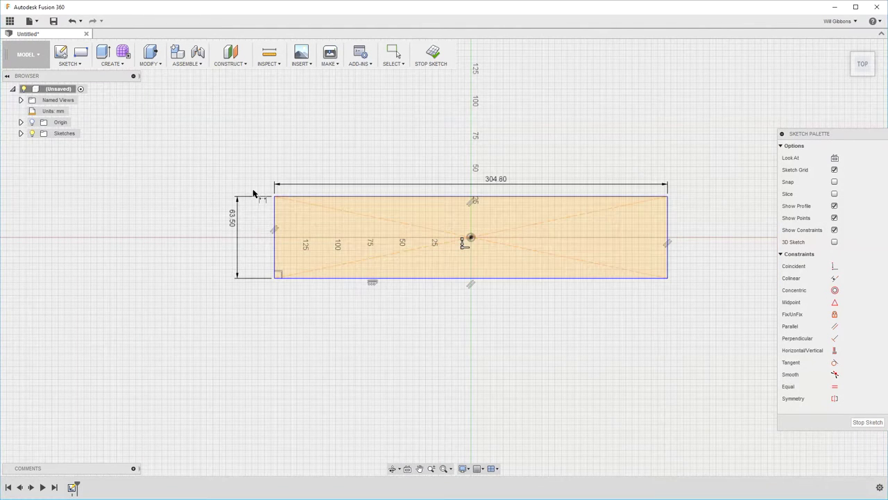
# - Draw the stepped handle outline with lines and begin the blade-edge spline at the step corner
pyautogui.press('l')
pyautogui.click(275, 224)
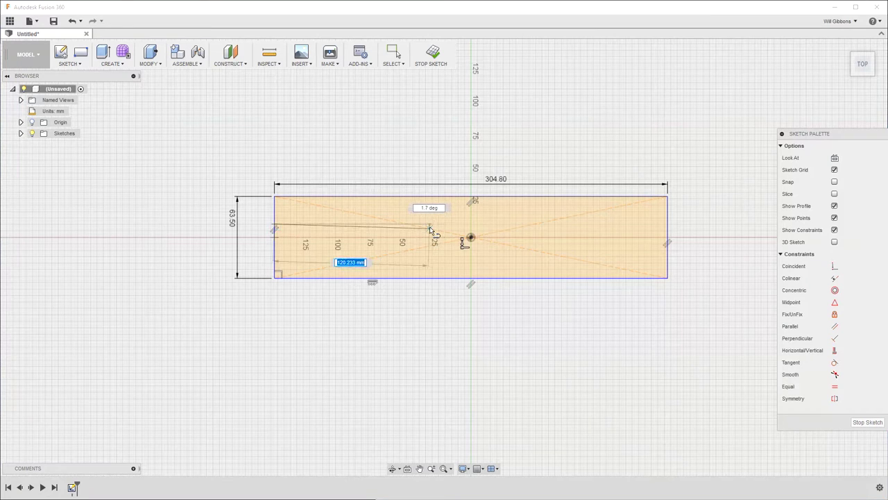
pyautogui.doubleClick(428, 276)
pyautogui.scroll(3, 548, 260)
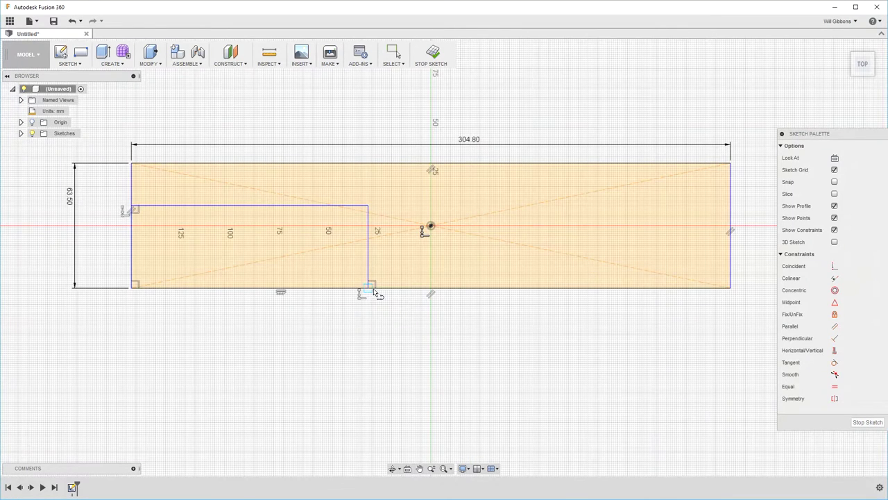
pyautogui.click(368, 286)
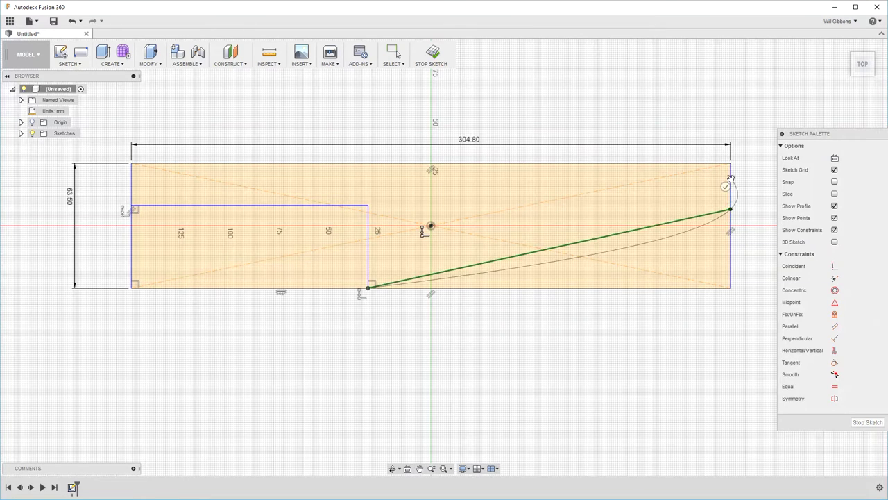
# - Make the blade curve's start tangent horizontal and set the handle step height to 1.25 in
pyautogui.moveTo(406, 279); pyautogui.dragTo(413, 280)
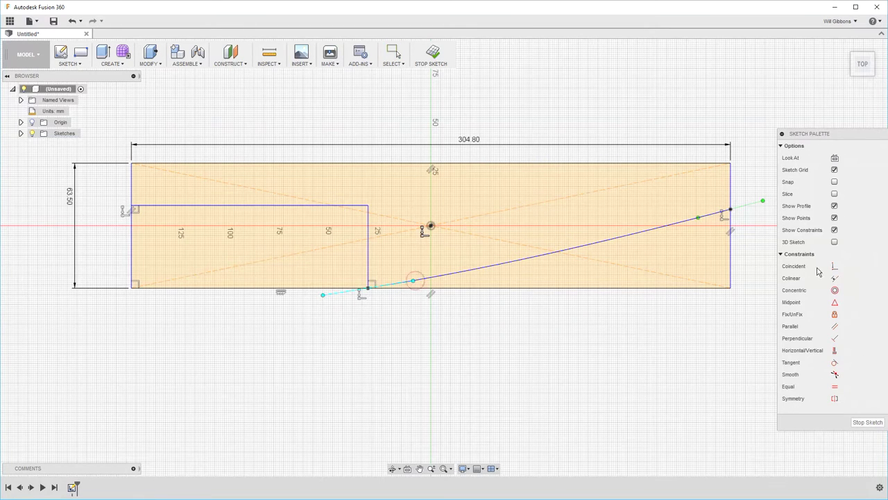
pyautogui.click(835, 349)
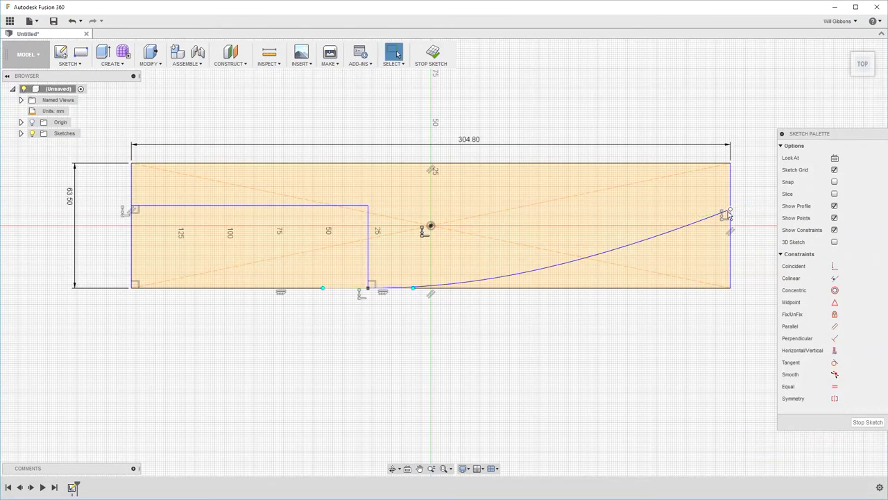
pyautogui.click(199, 163)
pyautogui.click(278, 205)
pyautogui.click(114, 179)
pyautogui.write('1 in')
pyautogui.press('Return')
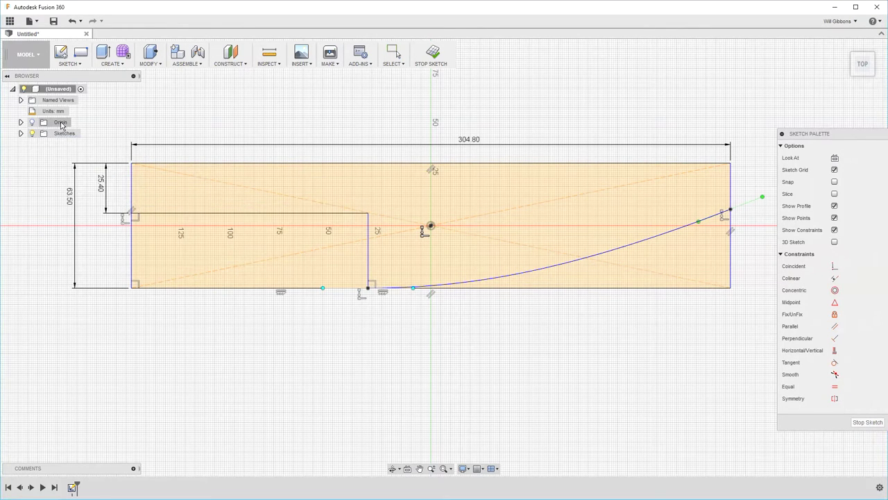
pyautogui.doubleClick(102, 183)
pyautogui.write('1.25 in')
pyautogui.press('Return')
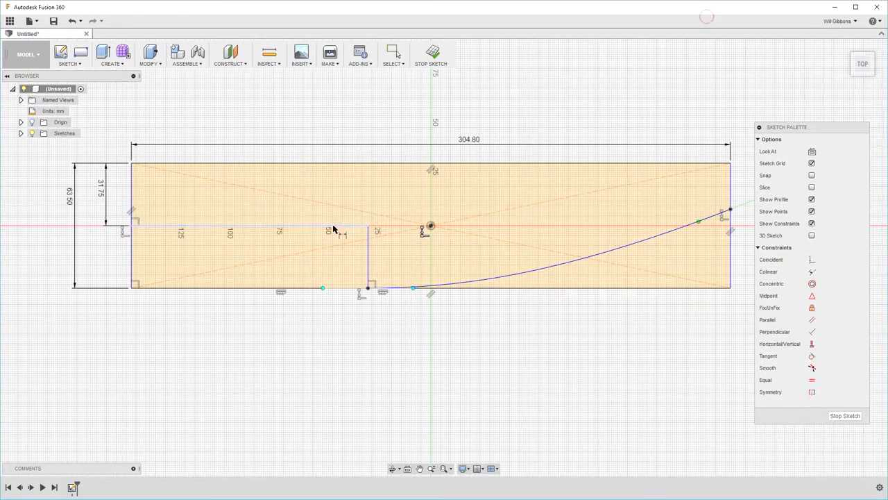
# - Set the overall length to 16 in and dimension the 152.40 mm handle length
pyautogui.scroll(-1, 340, 222)
pyautogui.doubleClick(459, 152)
pyautogui.write('16 in')
pyautogui.press('Return')
pyautogui.scroll(-1, 300, 223)
pyautogui.click(301, 218)
pyautogui.click(269, 314)
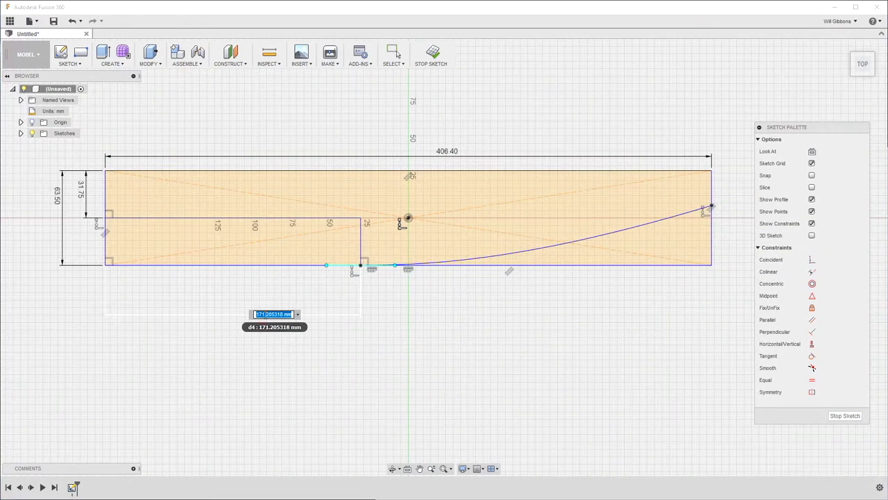
pyautogui.press('Return')
# - Confirm the 2 in overall height and set the blade tip offset to 20 mm
pyautogui.doubleClick(59, 199)
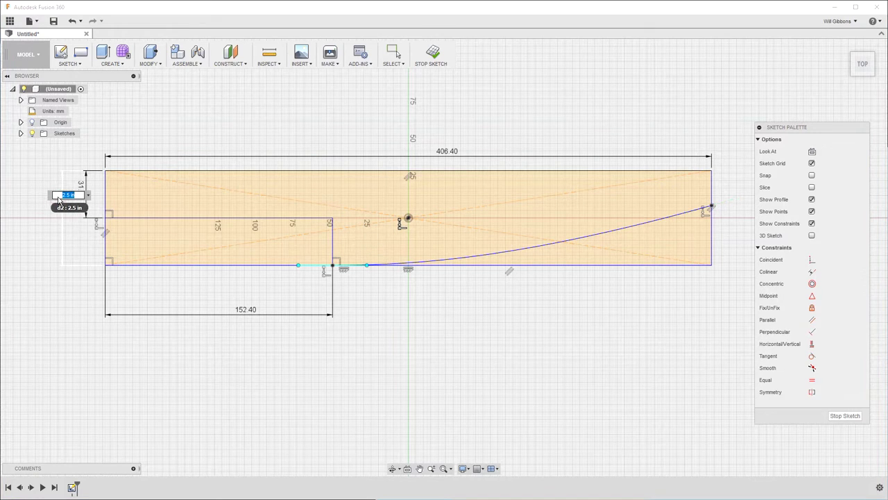
pyautogui.press('Return')
pyautogui.press('Escape')
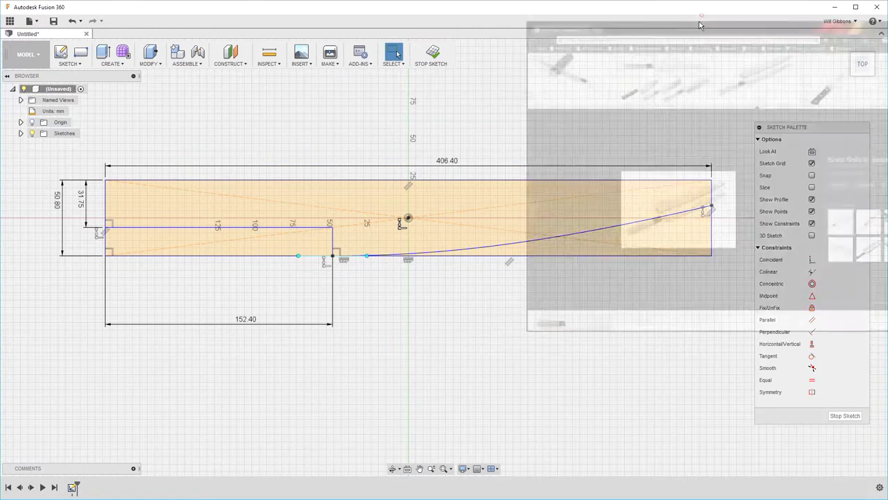
pyautogui.write('20')
pyautogui.press('Return')
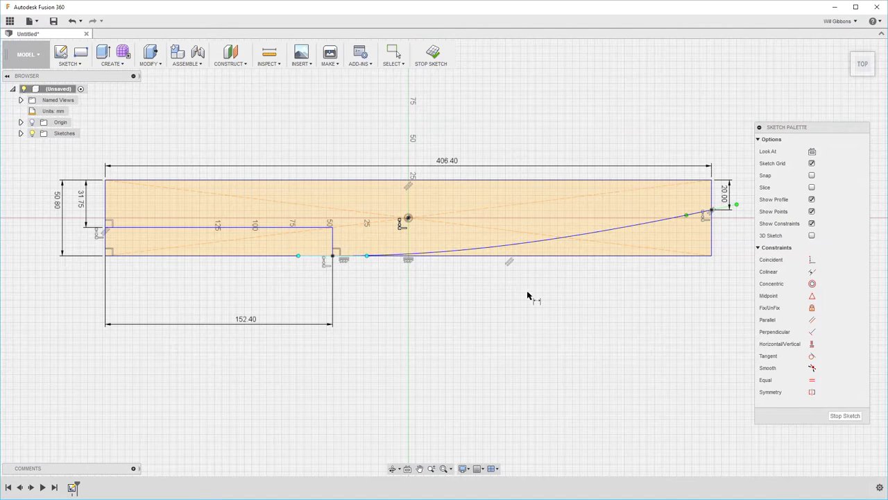
# - Constrain and reshape the upper curve, then delete it
pyautogui.click(812, 344)
pyautogui.click(332, 180)
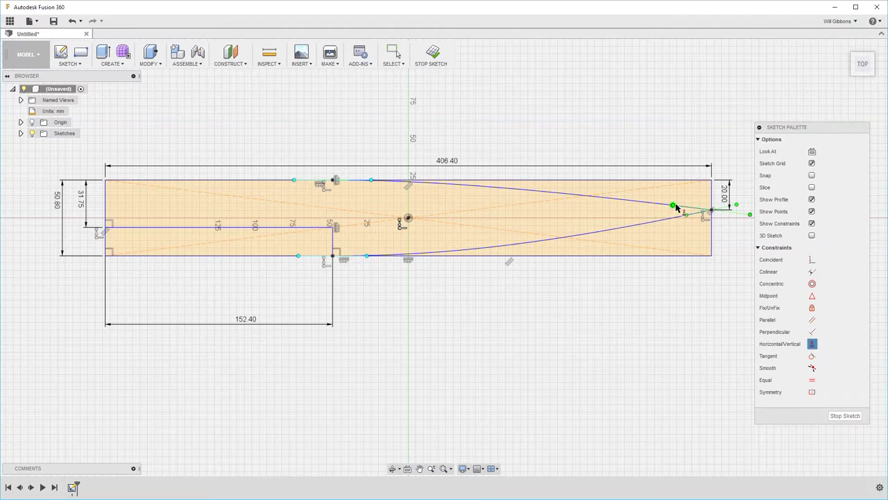
pyautogui.moveTo(673, 206); pyautogui.dragTo(668, 202)
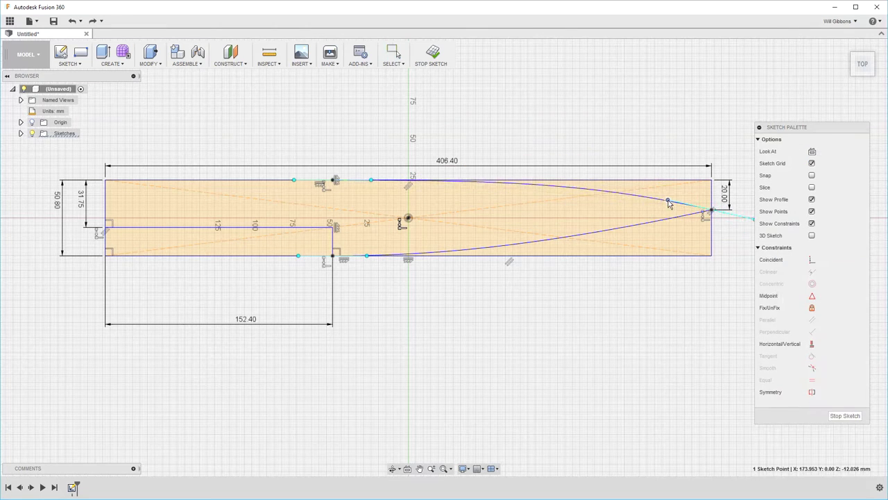
pyautogui.click(648, 202)
pyautogui.press('Delete')
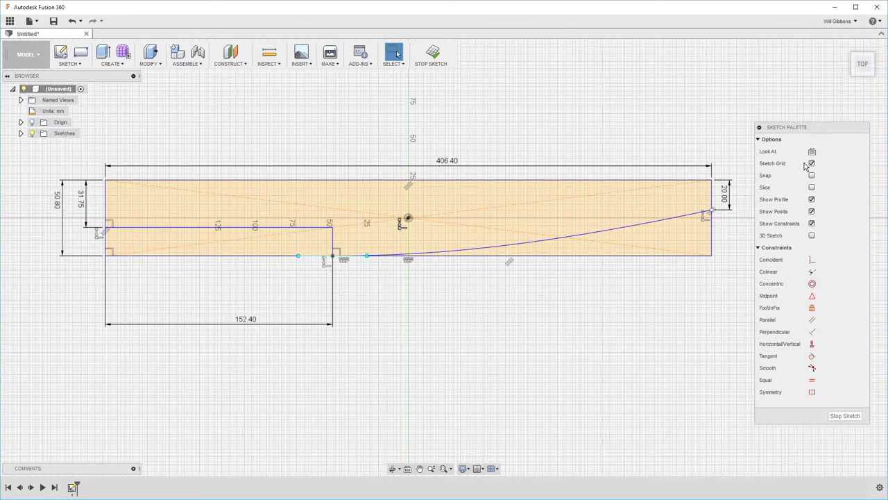
# - Draw a horizontal spine line 10 mm below the top edge
pyautogui.press('l')
pyautogui.click(333, 193)
pyautogui.click(650, 193)
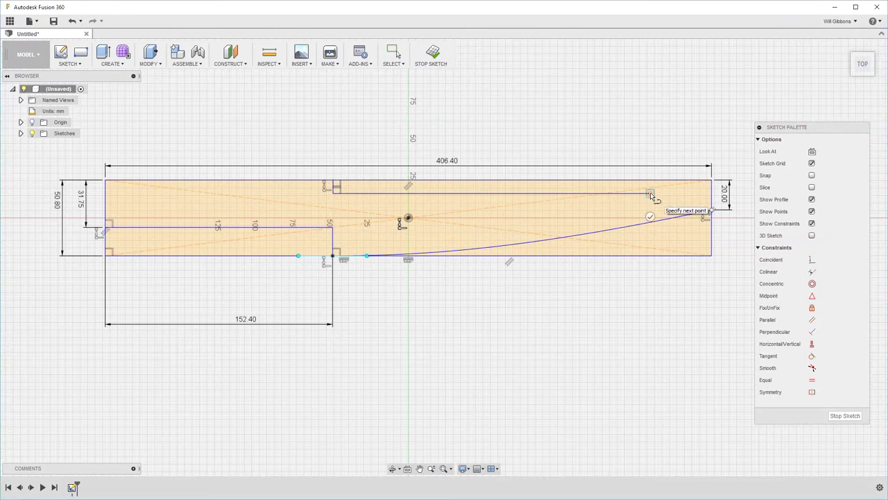
pyautogui.click(307, 188)
pyautogui.write('10')
pyautogui.press('Return')
# - Dimension the spine to 210 mm and add a segment down toward the blade tip
pyautogui.click(520, 193)
pyautogui.click(555, 119)
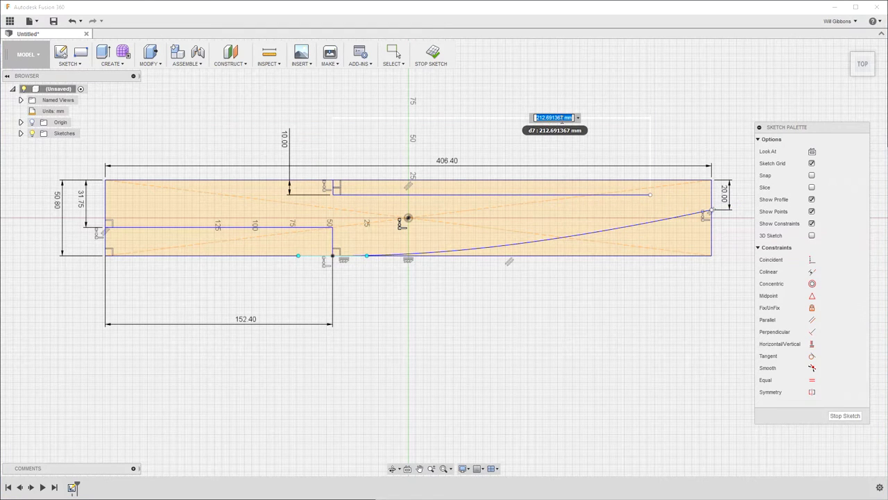
pyautogui.write('210')
pyautogui.press('Return')
pyautogui.press('l')
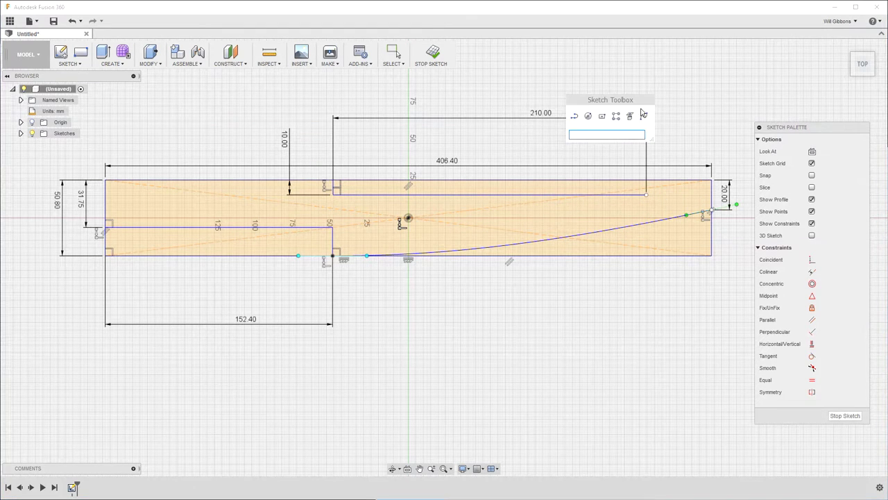
pyautogui.click(646, 194)
# - Make the tip segment tangent to the spine and set the tip offset to 15 mm
pyautogui.press('h')
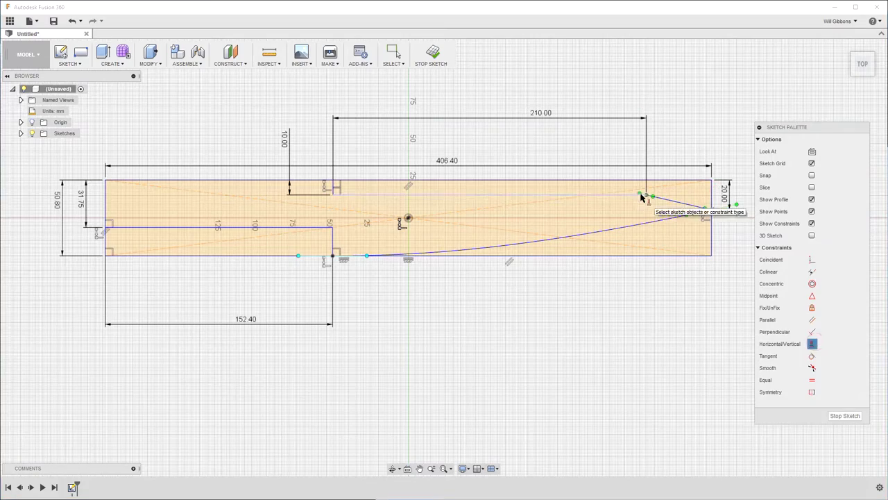
pyautogui.click(664, 201)
pyautogui.scroll(3, 615, 244)
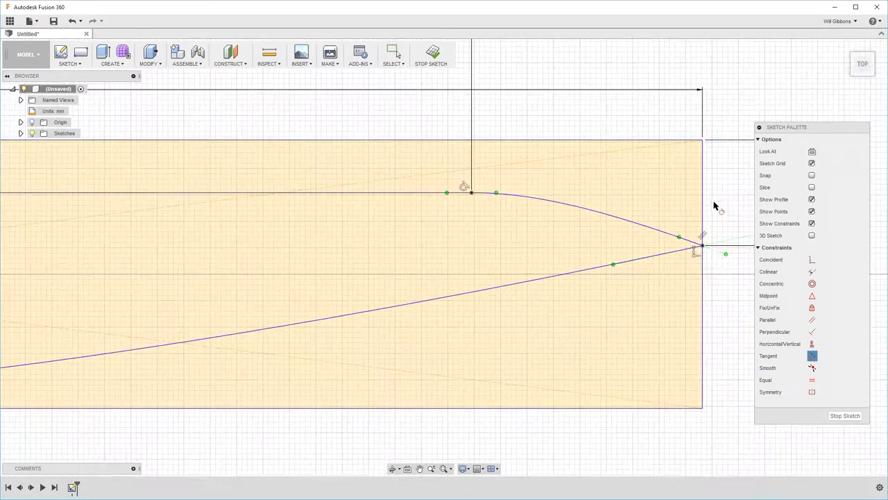
pyautogui.scroll(3, 610, 239)
pyautogui.moveTo(587, 213); pyautogui.dragTo(540, 241, button='middle')
pyautogui.scroll(-1, 555, 222)
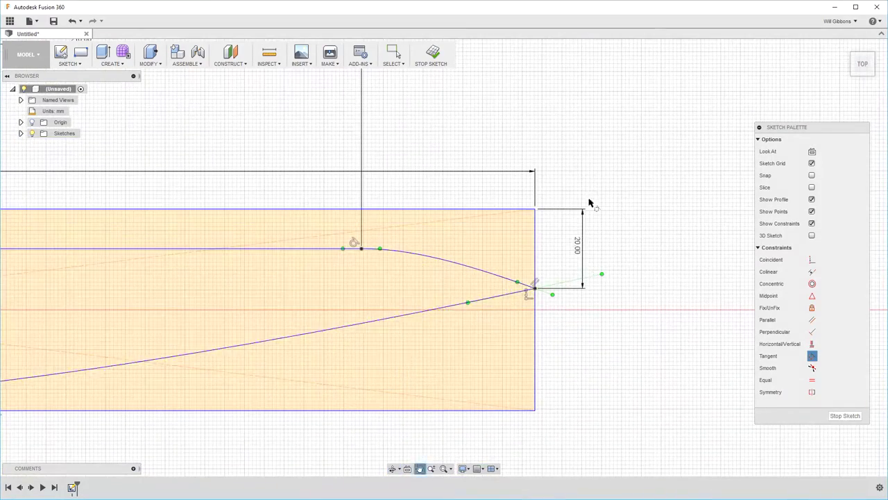
pyautogui.doubleClick(579, 243)
pyautogui.write('15')
pyautogui.press('Return')
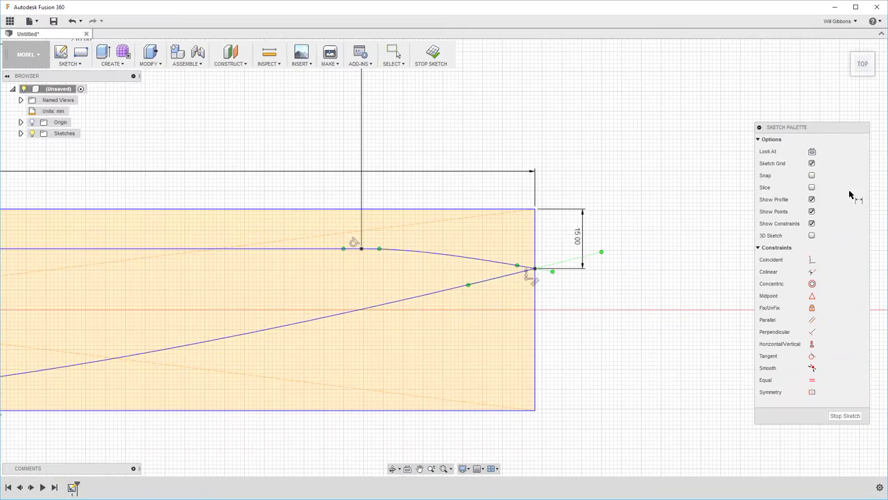
# - Set the spine curve's start distance to 200, then change it to 180
pyautogui.scroll(-3, 850, 195)
pyautogui.write('200')
pyautogui.press('Return')
pyautogui.scroll(3, 486, 261)
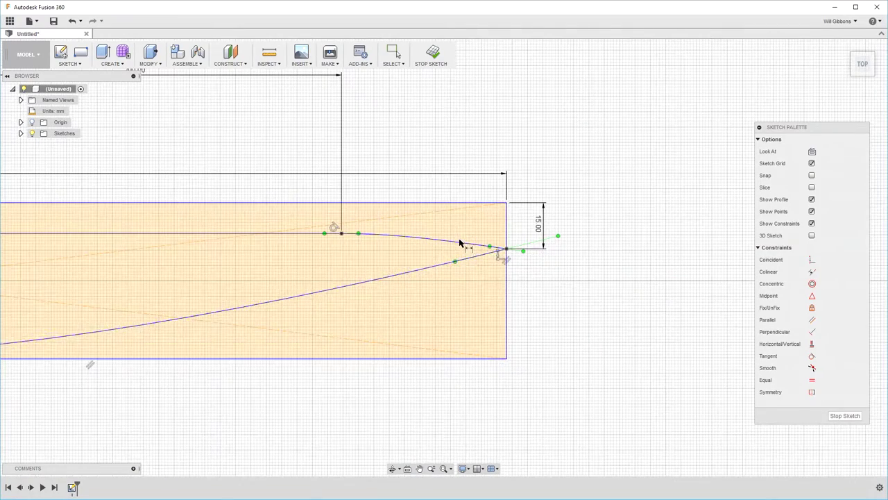
pyautogui.scroll(1, 485, 262)
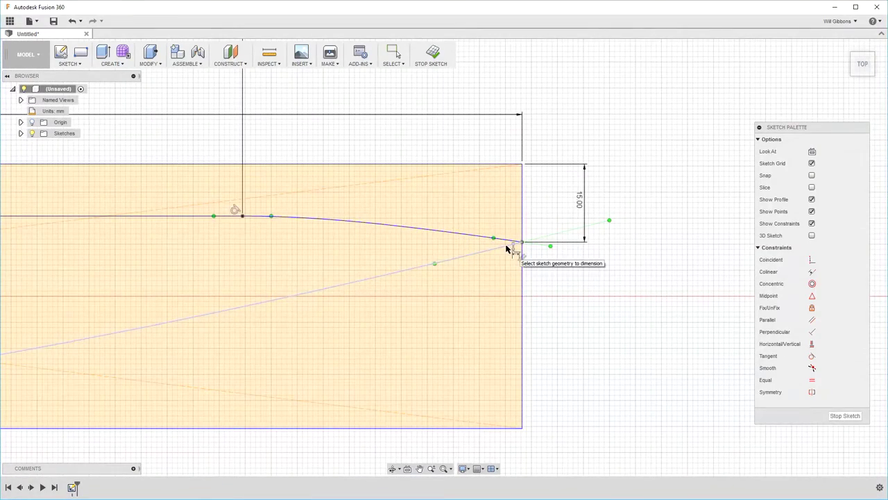
pyautogui.press('Escape')
pyautogui.click(519, 245)
pyautogui.scroll(-3, 493, 253)
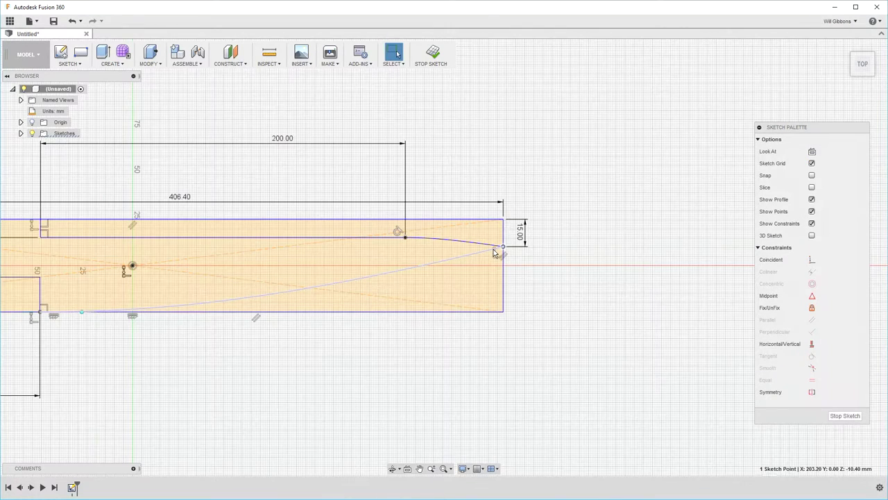
pyautogui.doubleClick(282, 138)
pyautogui.write('180')
pyautogui.press('Return')
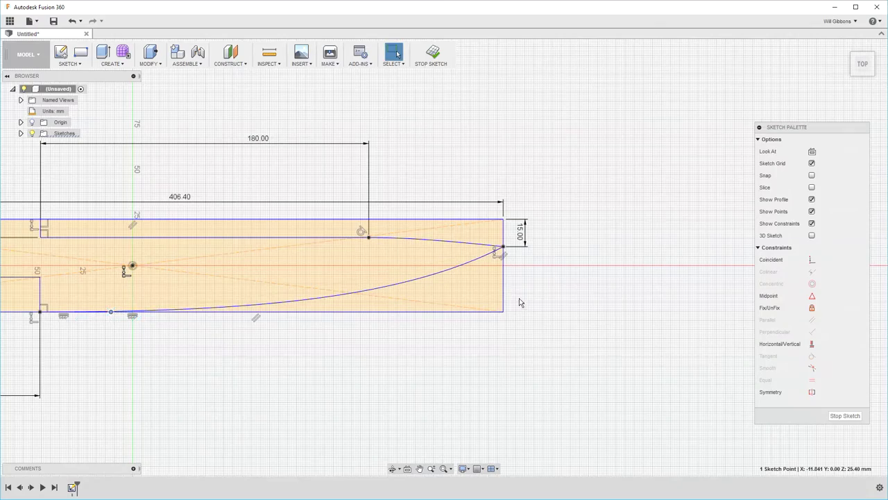
# - Extrude the whole blade outline 3 mm into a solid body
pyautogui.scroll(3, 509, 248)
pyautogui.scroll(-4, 486, 250)
pyautogui.keyDown('shift'); pyautogui.moveTo(486, 249); pyautogui.dragTo(347, 250, button='middle'); pyautogui.keyUp('shift')
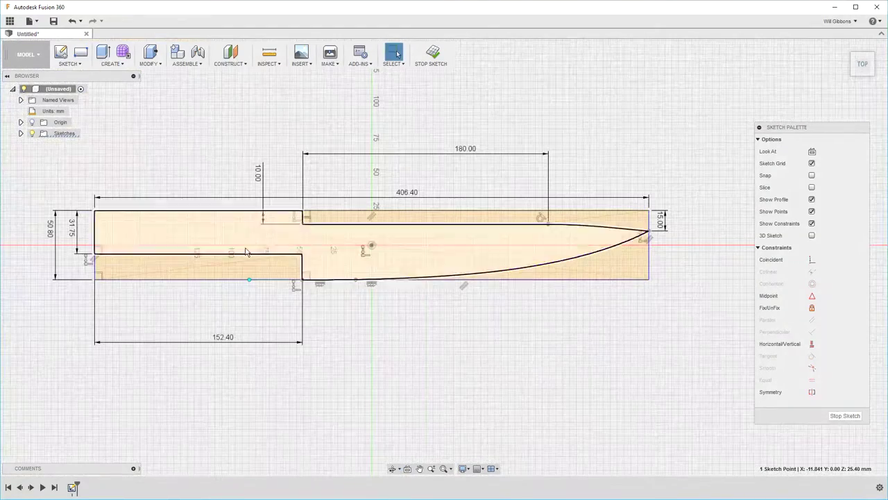
pyautogui.hotkey('ctrl', 'a')
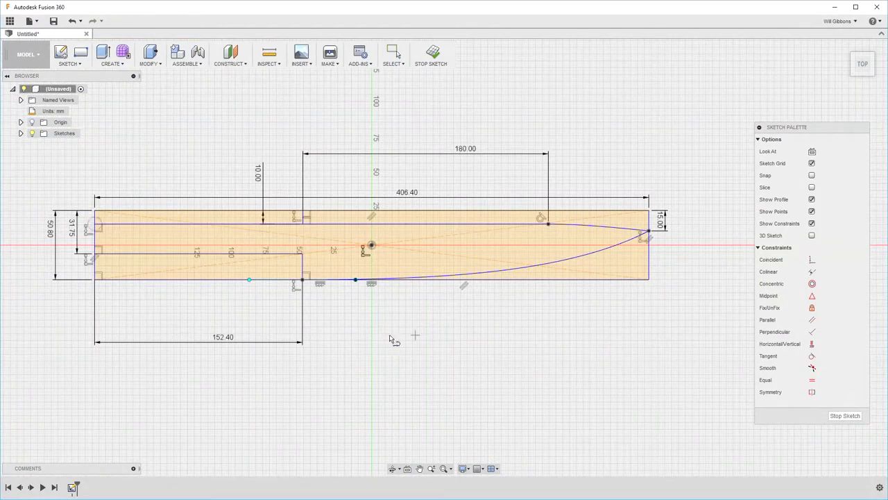
pyautogui.press('e')
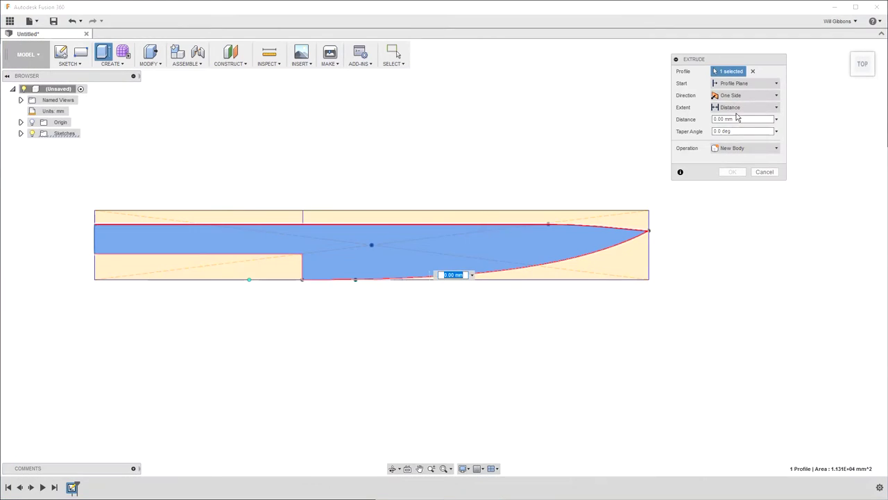
pyautogui.write('3')
pyautogui.press('Return')
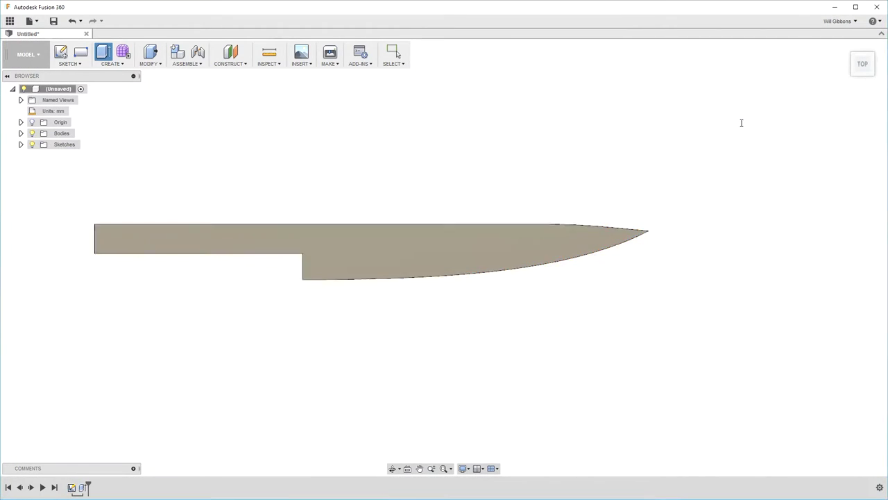
# - Check the blade thickness edge-on, then start a new sketch on its flat face
pyautogui.click(867, 79)
pyautogui.click(865, 72)
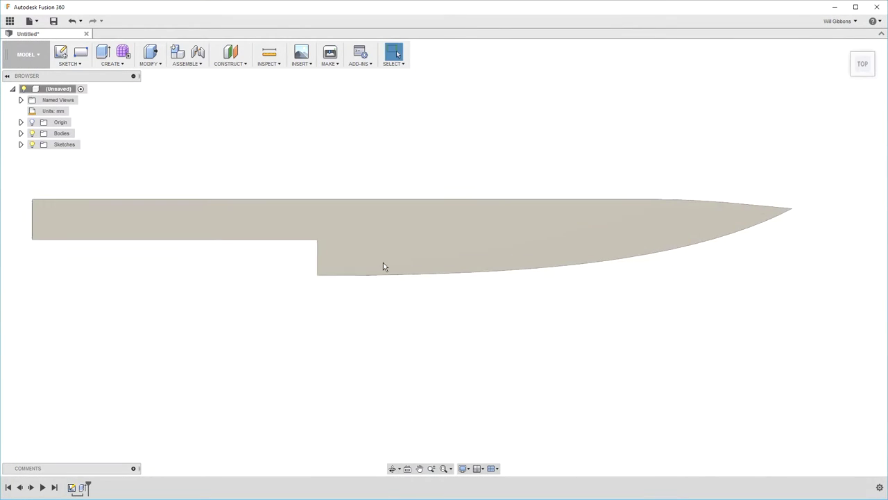
pyautogui.click(384, 262)
pyautogui.click(418, 286)
# - Start a new sketch in top view from the blade edge
pyautogui.scroll(5, 604, 207)
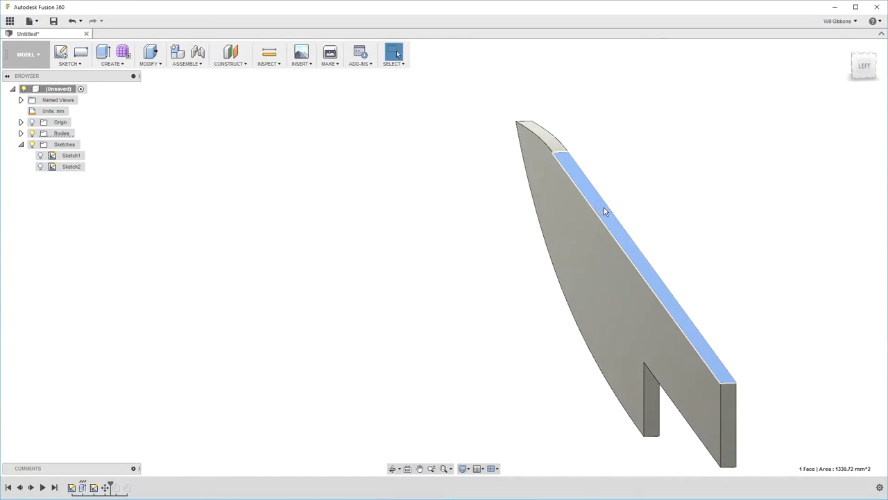
pyautogui.rightClick(604, 208)
pyautogui.click(618, 237)
pyautogui.scroll(5, 146, 231)
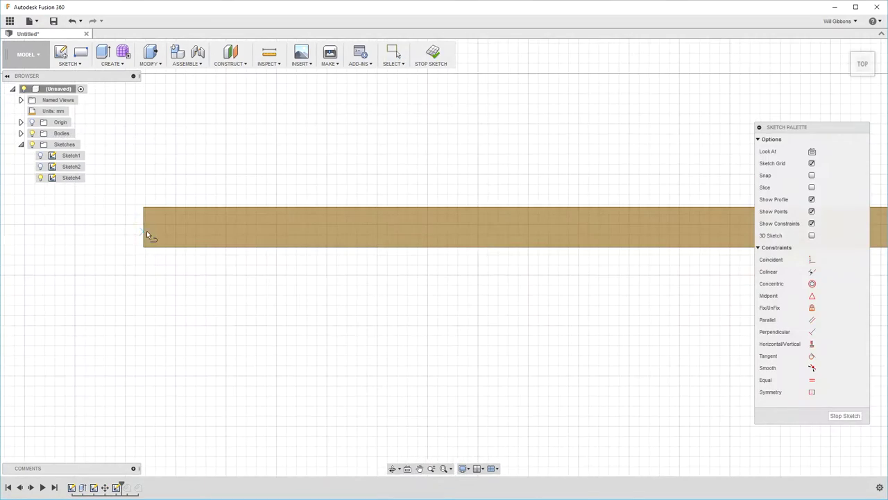
pyautogui.scroll(5, 545, 252)
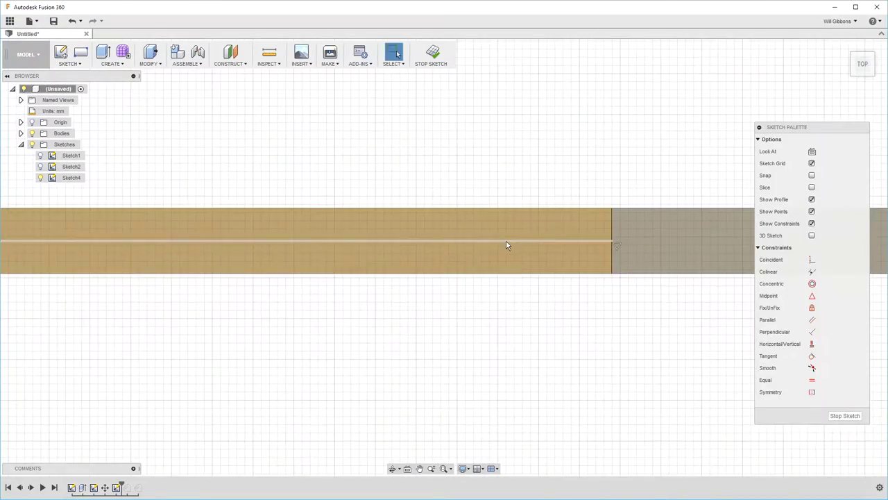
# - Draw the handle rectangle along the blade's back and constrain its edge horizontal
pyautogui.rightClick(506, 239)
pyautogui.click(512, 311)
pyautogui.scroll(-5, 426, 301)
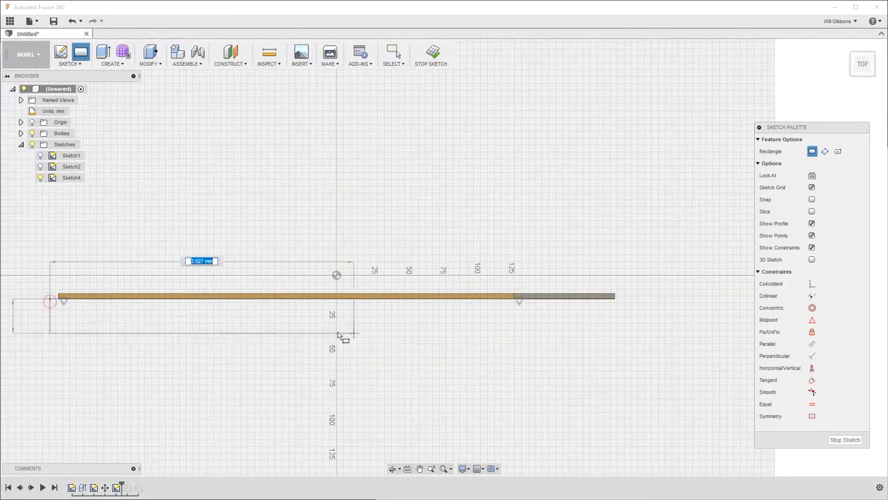
pyautogui.click(338, 336)
pyautogui.press('Escape')
pyautogui.click(619, 312)
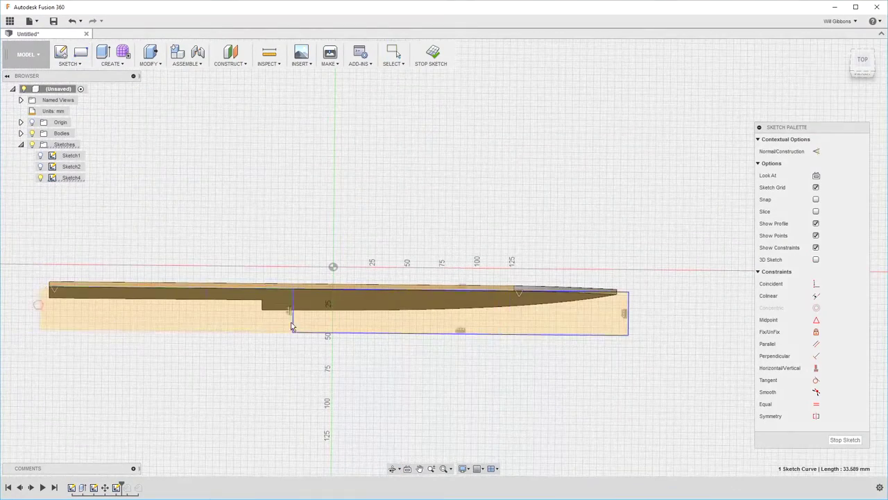
pyautogui.scroll(3, 291, 326)
pyautogui.click(819, 367)
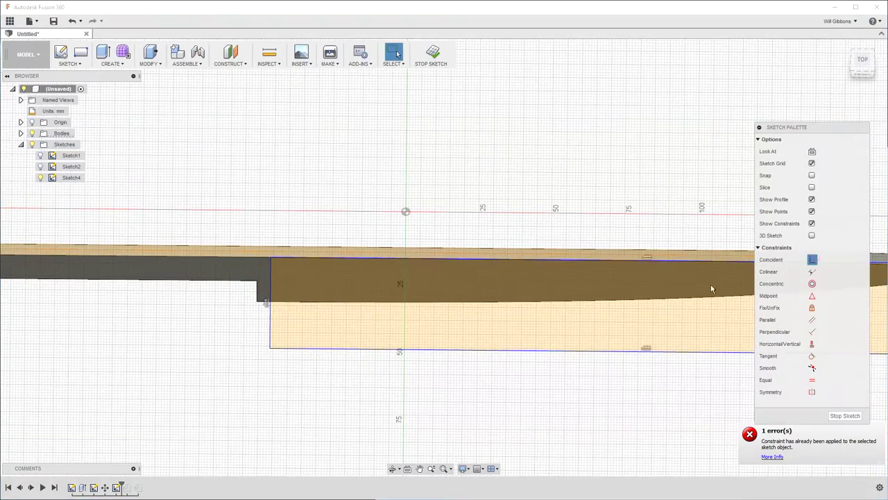
# - Dimension the gap from the rectangle's left corner to the blade's top line
pyautogui.scroll(-3, 462, 318)
pyautogui.scroll(3, 463, 318)
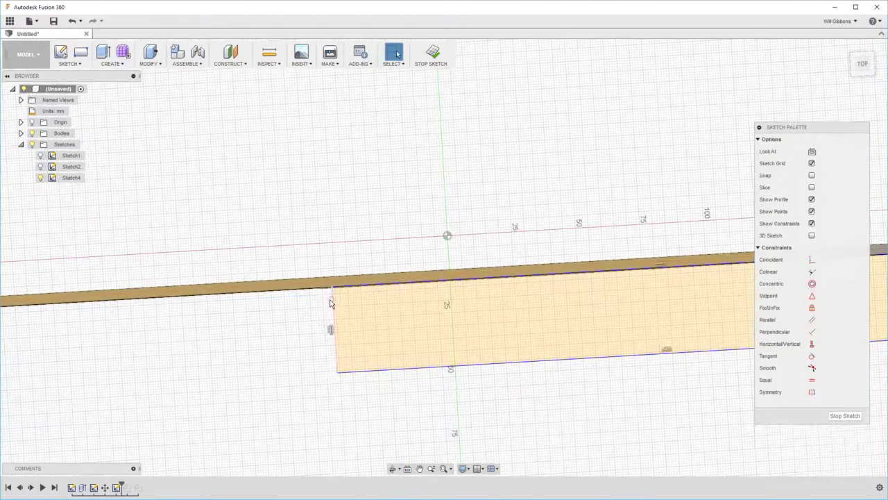
pyautogui.moveTo(326, 299)
pyautogui.keyDown('shift'); pyautogui.mouseDown(button='middle')
pyautogui.moveTo(347, 262)
pyautogui.moveTo(327, 263)
pyautogui.mouseUp(button='middle'); pyautogui.keyUp('shift')
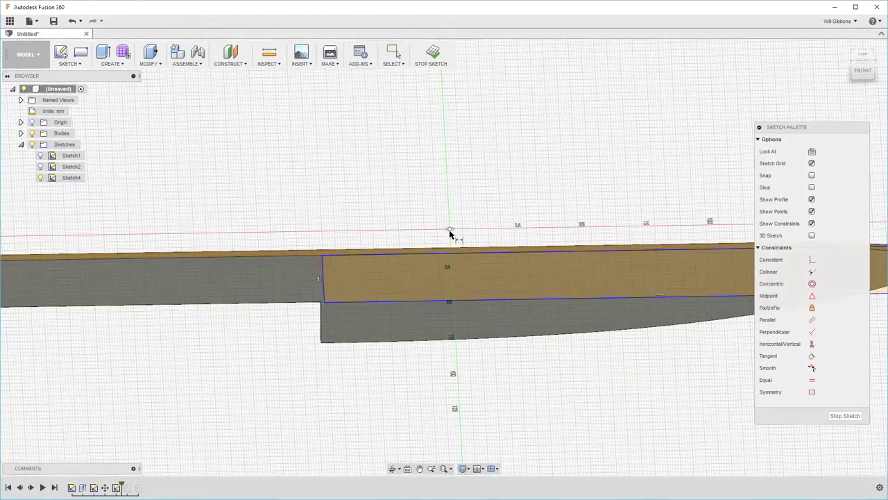
pyautogui.scroll(-3, 449, 232)
pyautogui.keyDown('shift'); pyautogui.moveTo(531, 254); pyautogui.dragTo(199, 241, button='middle'); pyautogui.keyUp('shift')
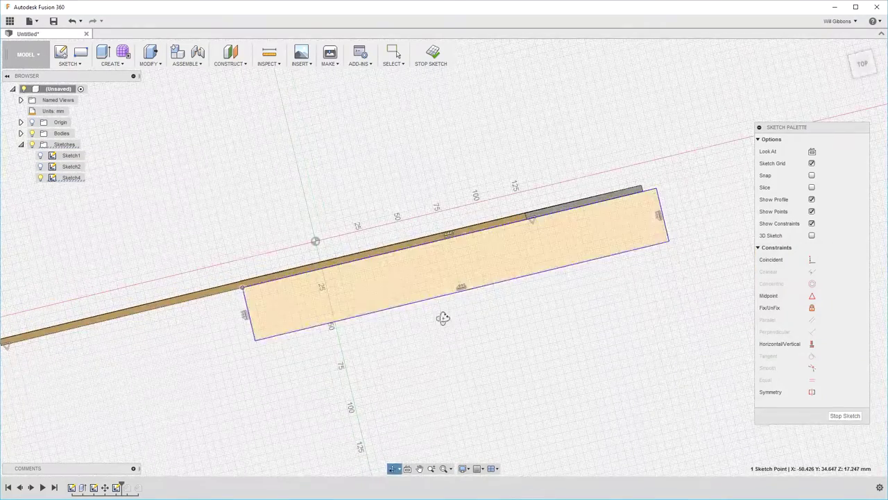
pyautogui.scroll(4, 199, 242)
pyautogui.click(199, 227)
pyautogui.keyDown('shift'); pyautogui.click(184, 231); pyautogui.keyUp('shift')
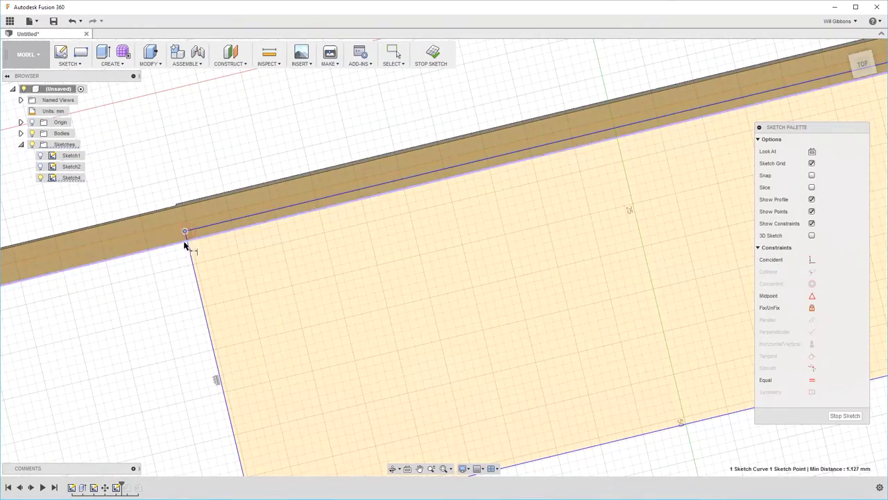
pyautogui.press('d')
pyautogui.click(173, 182)
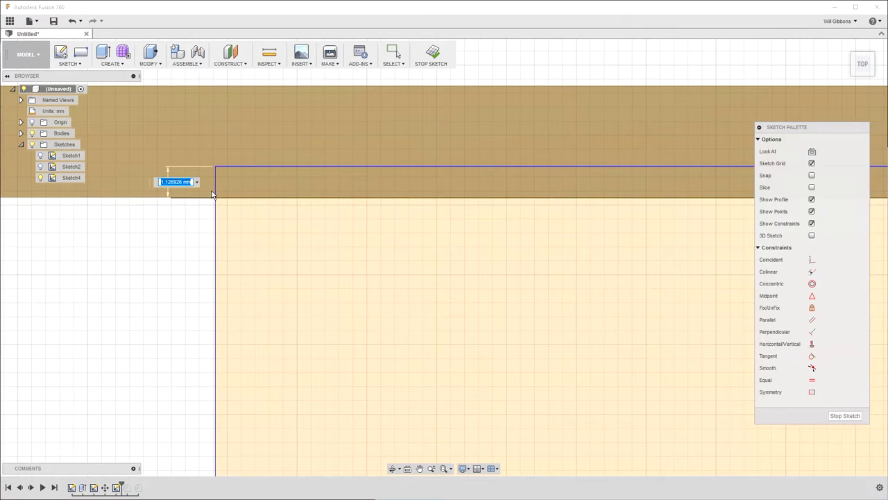
pyautogui.press('Return')
# - Move the sketch options panel aside and finish the handle sketch
pyautogui.scroll(-2, 213, 192)
pyautogui.scroll(2, 212, 192)
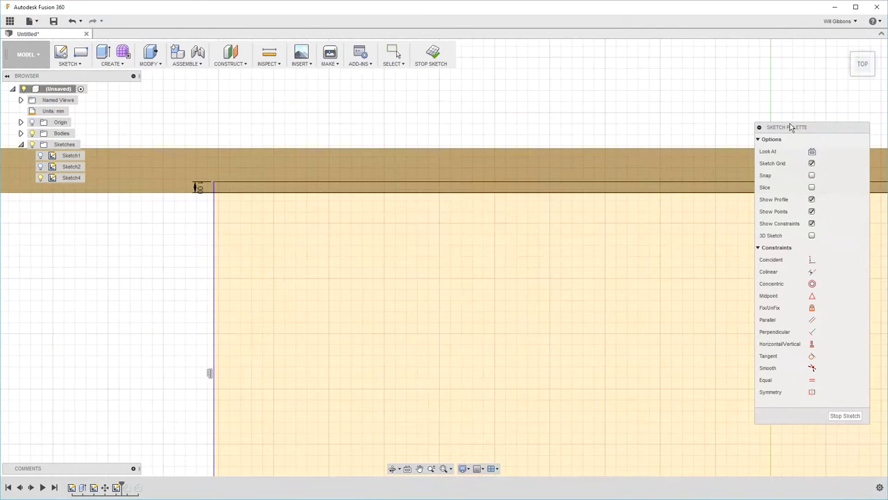
pyautogui.moveTo(791, 127); pyautogui.dragTo(782, 116)
pyautogui.click(837, 405)
# - Apply the edited blade extrusion and reconfirm it from the timeline
pyautogui.press('e')
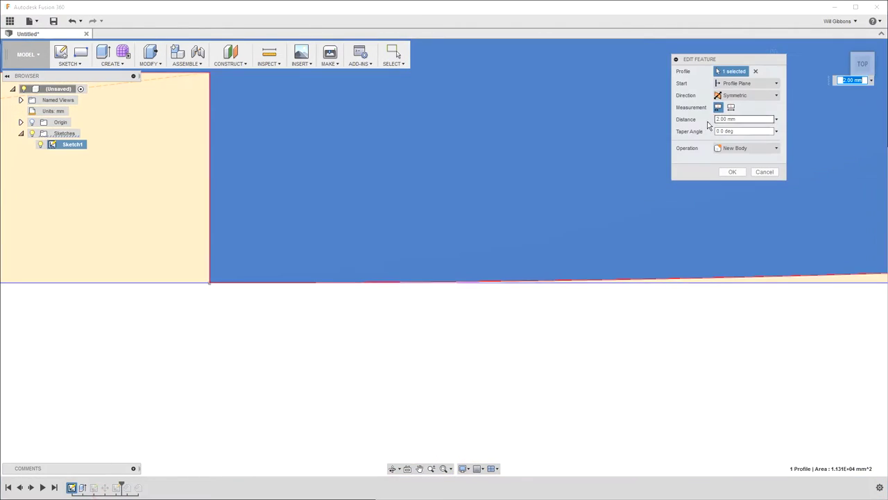
pyautogui.click(738, 174)
pyautogui.moveTo(388, 162)
pyautogui.keyDown('shift'); pyautogui.mouseDown(button='middle')
pyautogui.moveTo(396, 131)
pyautogui.moveTo(396, 148)
pyautogui.mouseUp(button='middle'); pyautogui.keyUp('shift')
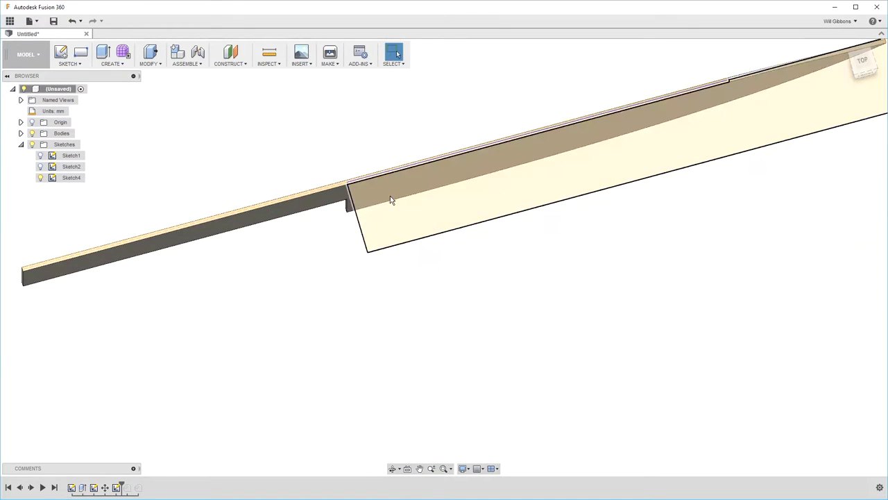
pyautogui.doubleClick(82, 487)
pyautogui.press('Return')
# - Return to the flat top view and reopen the handle sketch
pyautogui.moveTo(377, 198)
pyautogui.keyDown('shift'); pyautogui.mouseDown(button='middle')
pyautogui.moveTo(418, 204)
pyautogui.moveTo(389, 129)
pyautogui.mouseUp(button='middle'); pyautogui.keyUp('shift')
pyautogui.click(862, 66)
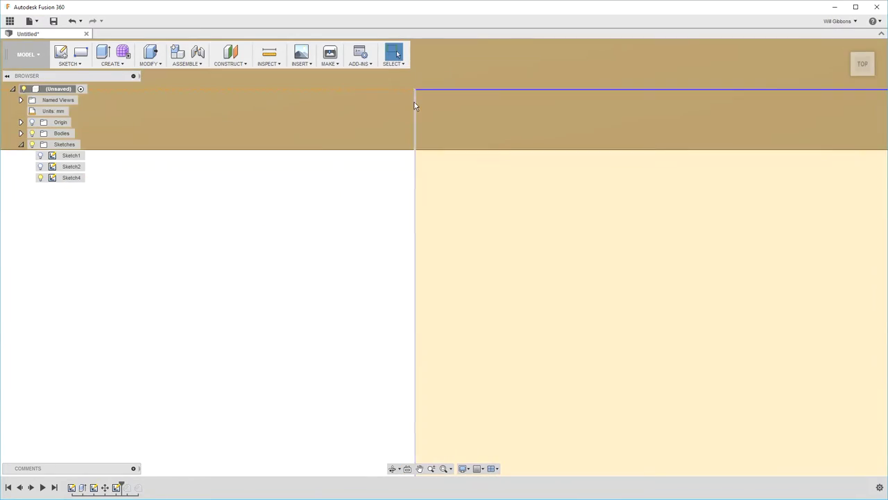
pyautogui.doubleClick(117, 487)
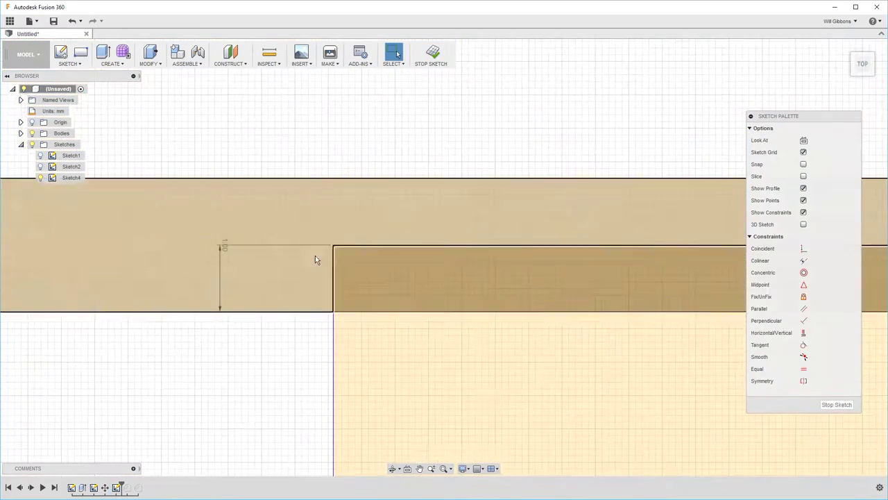
# - Dismiss the blade extrusion settings and try, then cancel, mirroring the handle sketch line
pyautogui.doubleClick(82, 487)
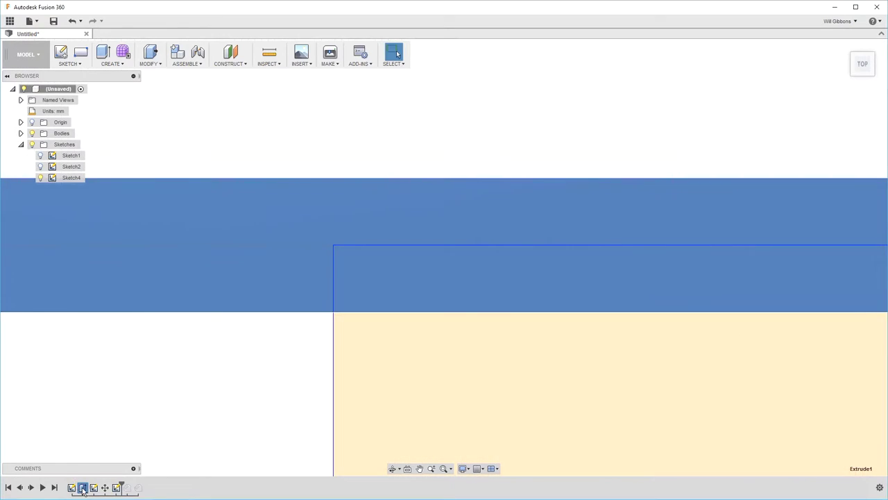
pyautogui.click(738, 171)
pyautogui.scroll(-3, 458, 270)
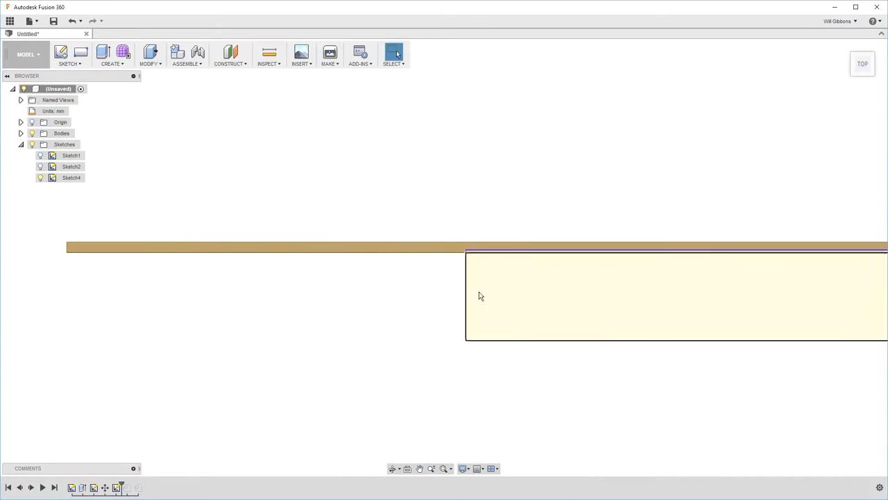
pyautogui.click(515, 340)
pyautogui.scroll(-2, 486, 291)
pyautogui.scroll(-2, 596, 243)
pyautogui.write('m')
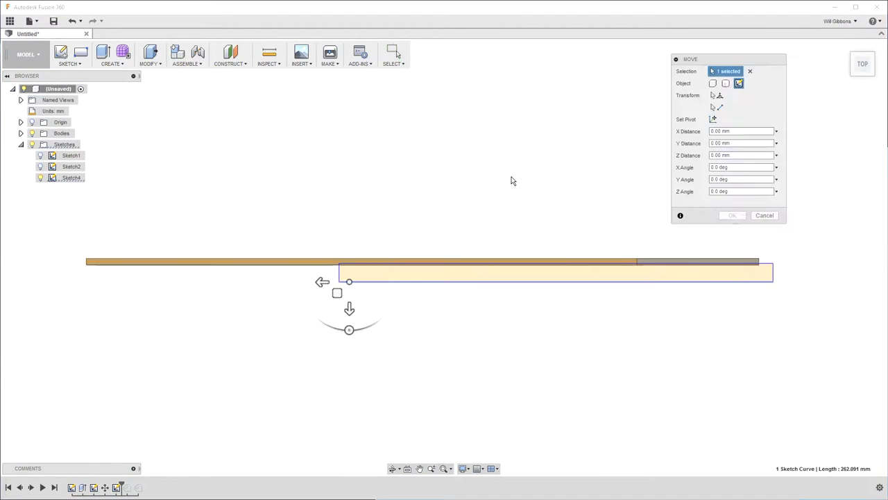
pyautogui.write('smir')
pyautogui.press('Return')
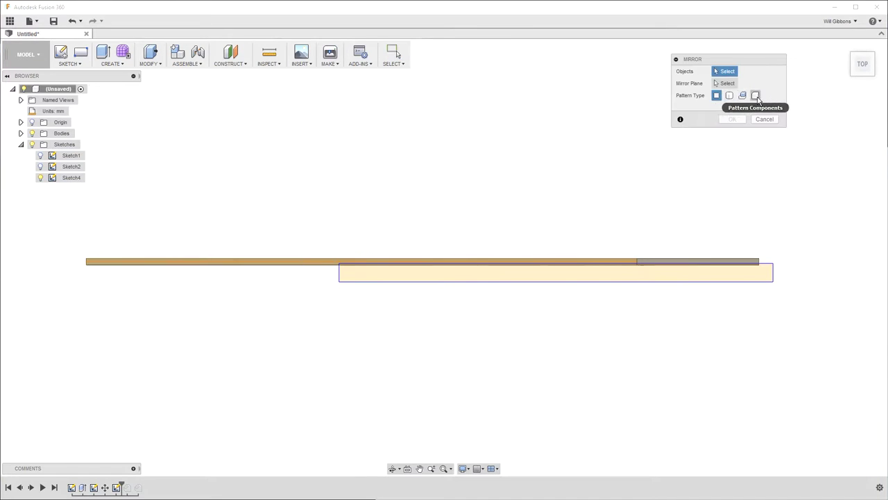
pyautogui.click(764, 118)
pyautogui.click(111, 64)
pyautogui.press('Escape')
# - Reopen and finish the handle sketch, then extrude the blade profile
pyautogui.scroll(5, 287, 202)
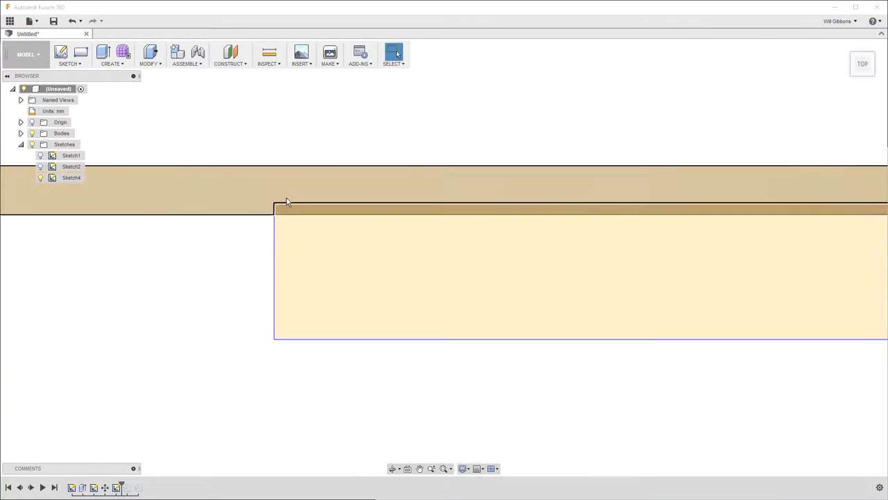
pyautogui.click(304, 228)
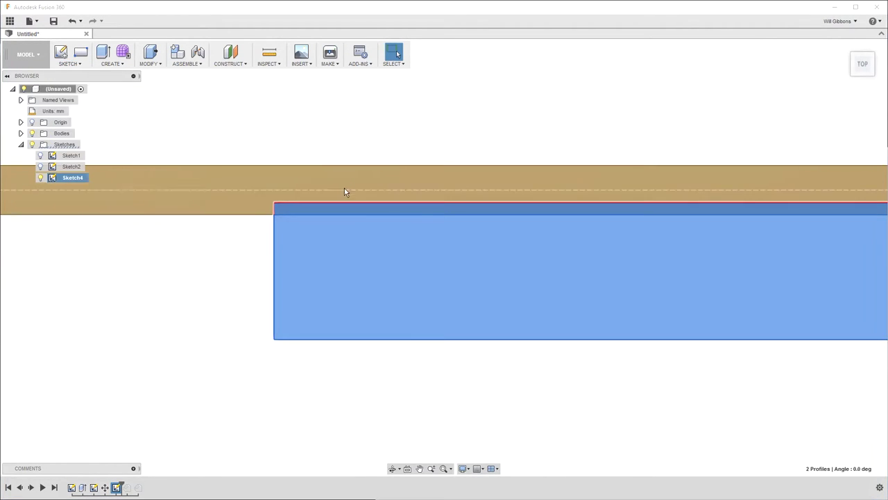
pyautogui.scroll(-5, 345, 191)
pyautogui.doubleClick(118, 489)
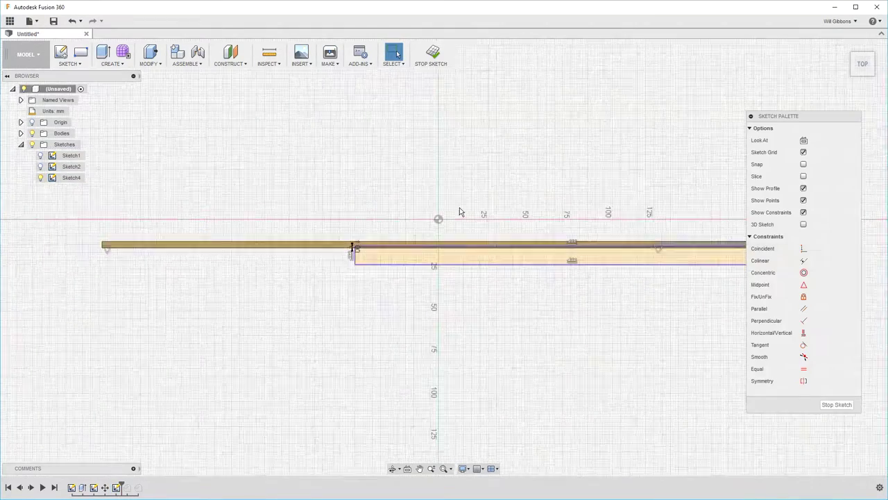
pyautogui.scroll(3, 197, 184)
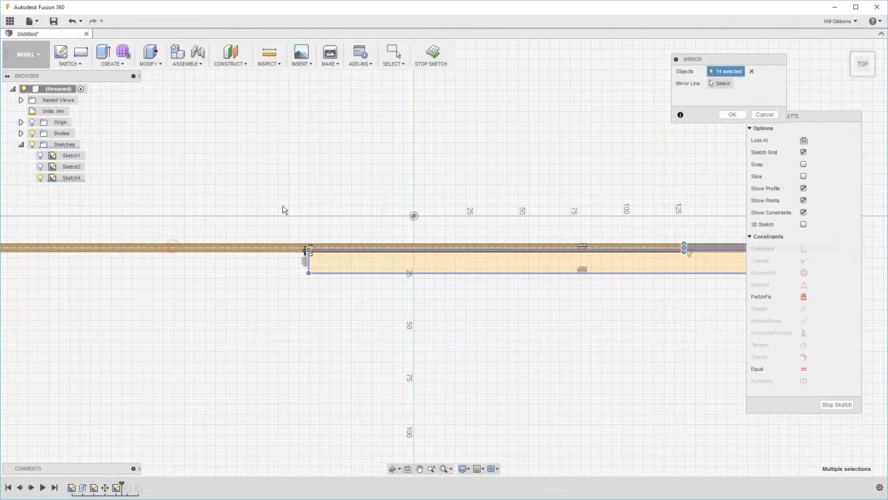
pyautogui.press('Escape')
pyautogui.press('e')
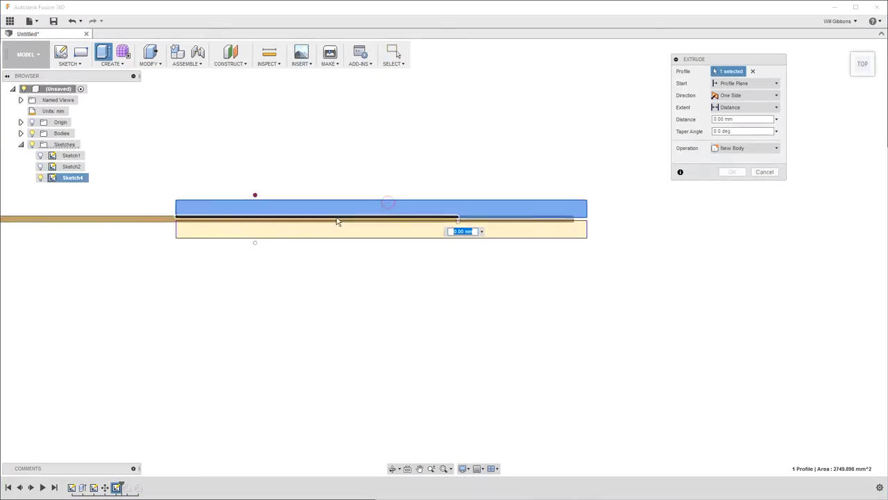
pyautogui.click(733, 171)
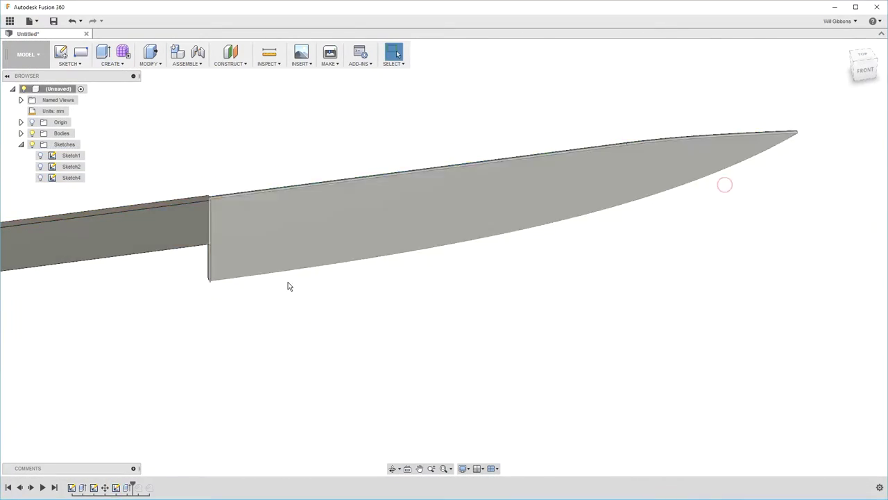
# - Apply a two-distance chamfer along the blade face edges
pyautogui.doubleClick(116, 487)
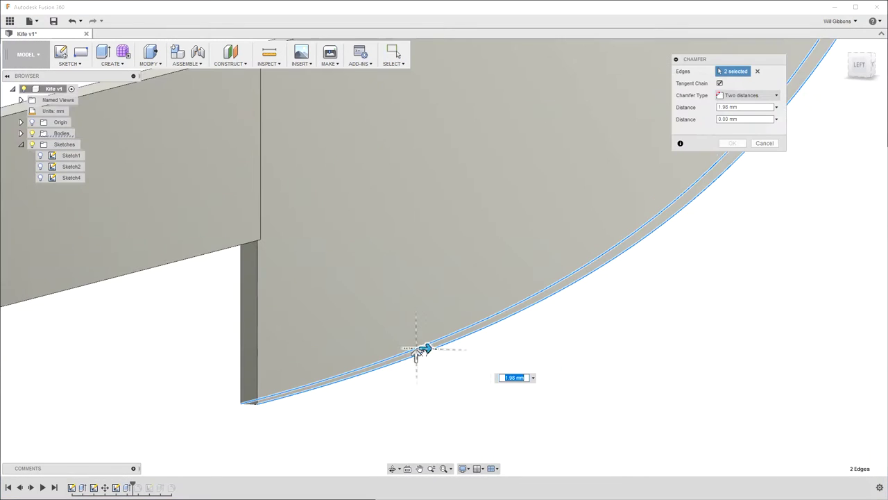
pyautogui.moveTo(415, 322)
pyautogui.keyDown('shift'); pyautogui.mouseDown(button='middle')
pyautogui.moveTo(291, 266)
pyautogui.moveTo(693, 201)
pyautogui.mouseUp(button='middle'); pyautogui.keyUp('shift')
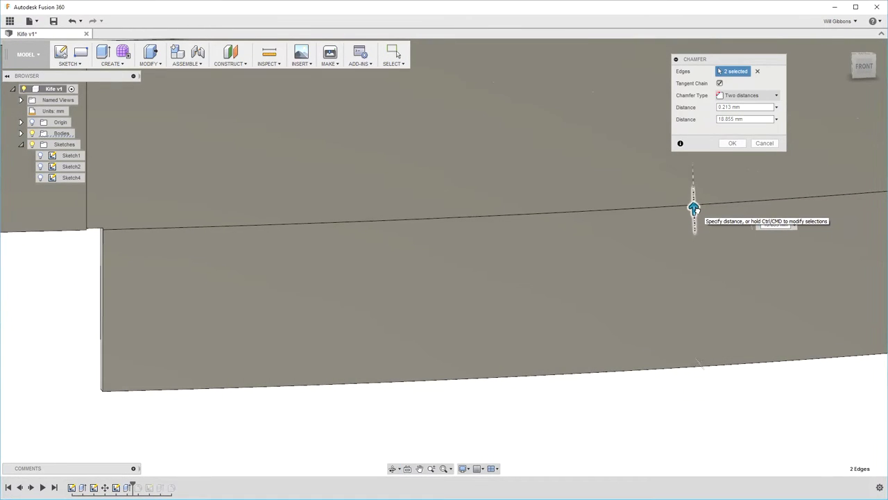
pyautogui.press('Return')
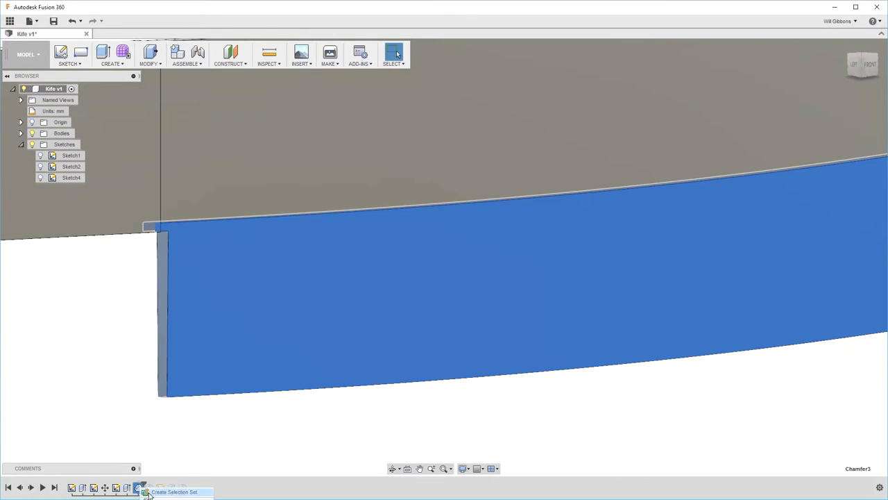
# - Edit the blade chamfer distance to 0.5 mm, then enlarge it to about 0.9 mm
pyautogui.doubleClick(141, 485)
pyautogui.click(728, 107)
pyautogui.write('0.5')
pyautogui.press('Return')
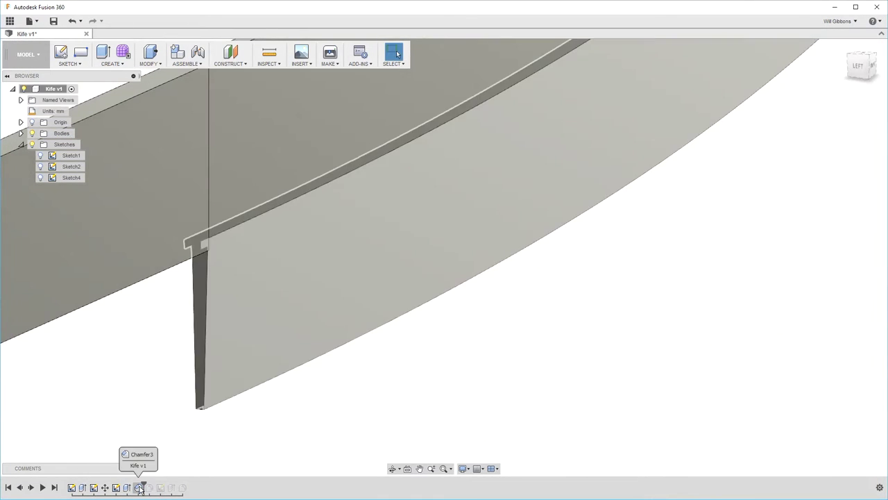
pyautogui.doubleClick(138, 487)
pyautogui.moveTo(636, 54); pyautogui.dragTo(639, 54)
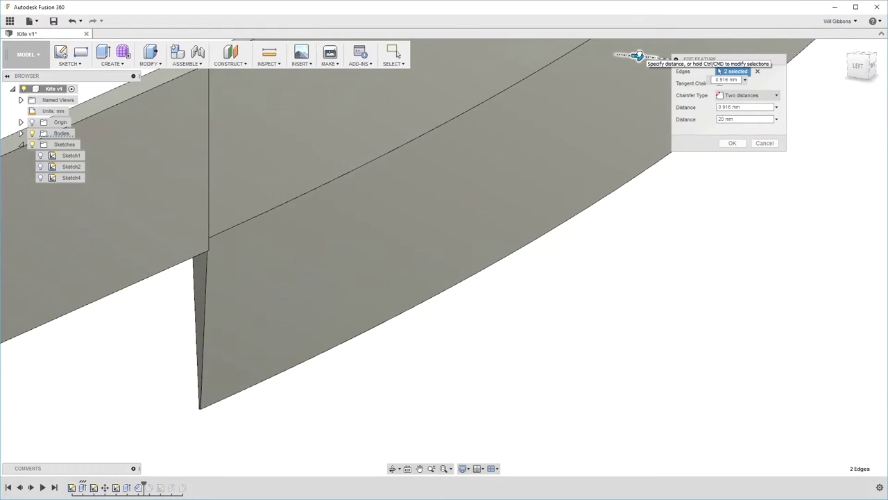
pyautogui.press('Return')
pyautogui.moveTo(597, 132)
pyautogui.keyDown('shift'); pyautogui.mouseDown(button='middle')
pyautogui.moveTo(507, 163)
pyautogui.moveTo(412, 157)
pyautogui.mouseUp(button='middle'); pyautogui.keyUp('shift')
pyautogui.scroll(5, 351, 250)
# - Chamfer the blade's two bottom cutting edges with a two-distance bevel
pyautogui.click(272, 242)
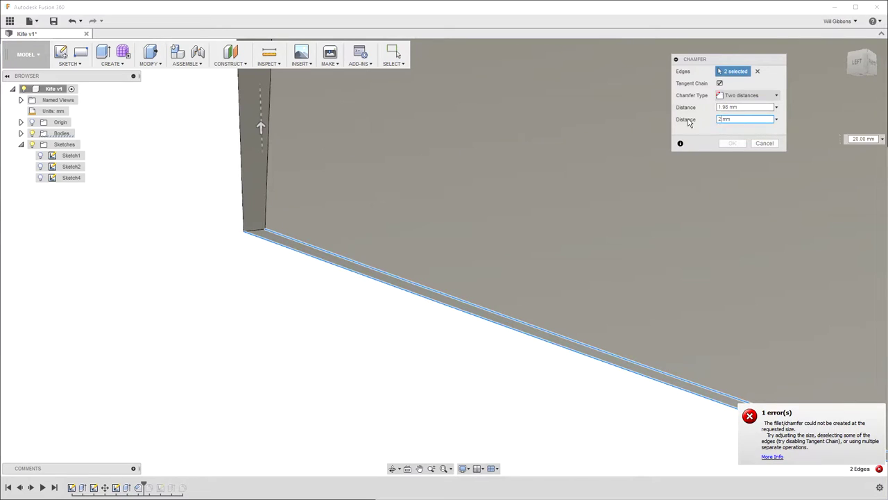
pyautogui.moveTo(261, 127); pyautogui.dragTo(295, 245)
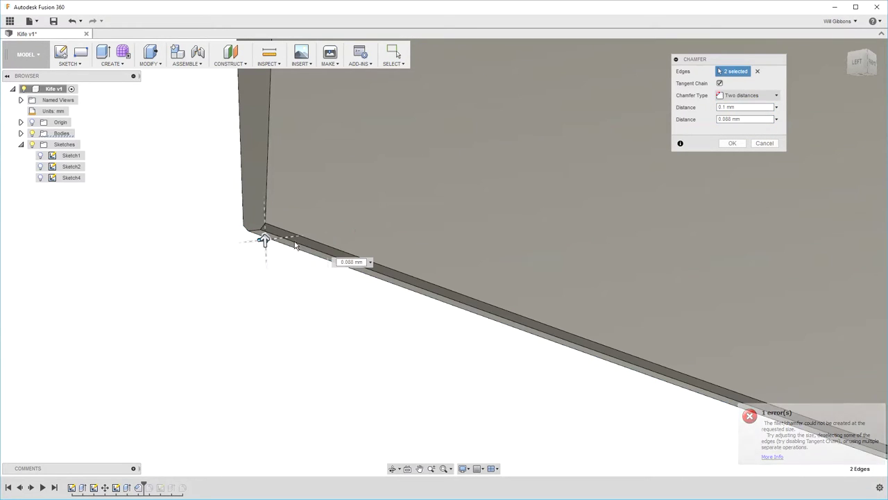
pyautogui.keyDown('shift'); pyautogui.moveTo(278, 264); pyautogui.dragTo(295, 289, button='middle'); pyautogui.keyUp('shift')
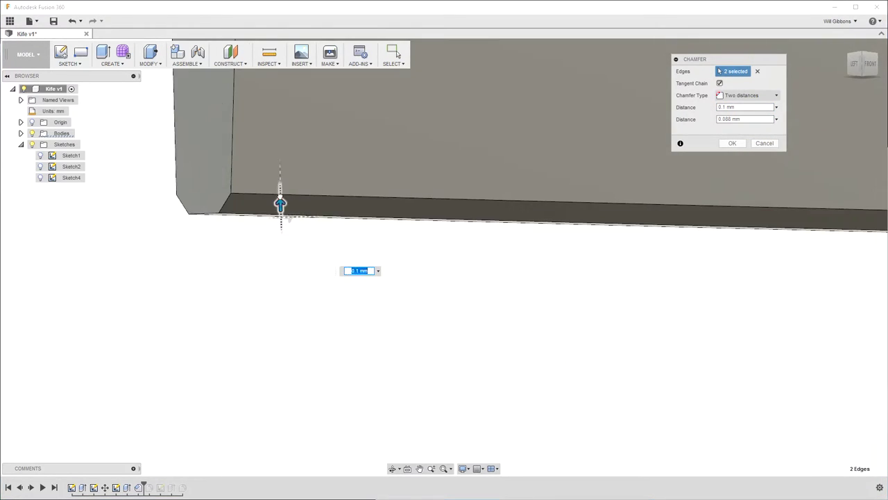
pyautogui.moveTo(280, 203); pyautogui.dragTo(298, 216)
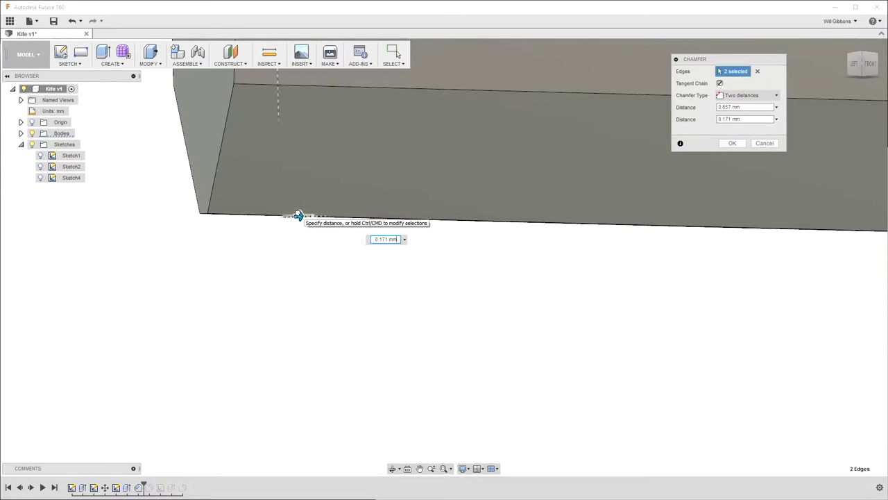
pyautogui.keyDown('shift'); pyautogui.moveTo(301, 216); pyautogui.dragTo(327, 333, button='middle'); pyautogui.keyUp('shift')
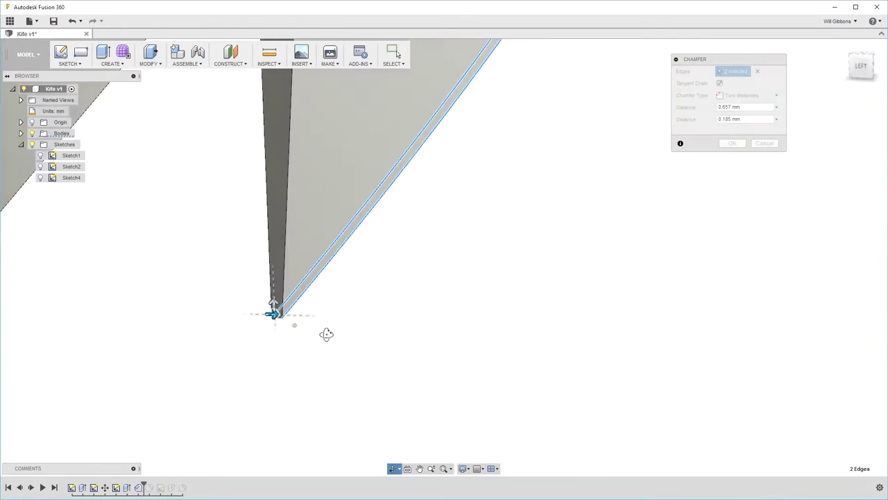
pyautogui.moveTo(272, 312)
pyautogui.mouseDown()
pyautogui.moveTo(288, 287)
pyautogui.moveTo(271, 248)
pyautogui.mouseUp()
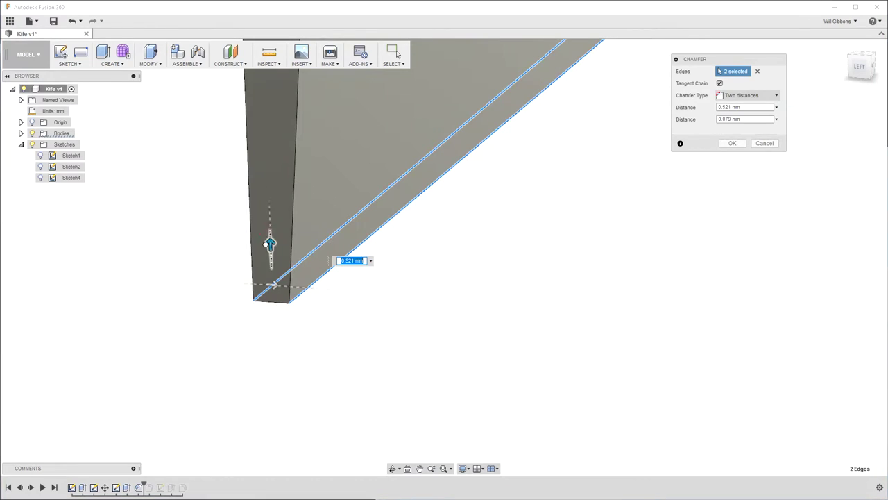
pyautogui.click(732, 143)
# - Edit the edge chamfer, trying 0.7 mm, then settling on 1.5 mm by 0.15 mm
pyautogui.doubleClick(372, 292)
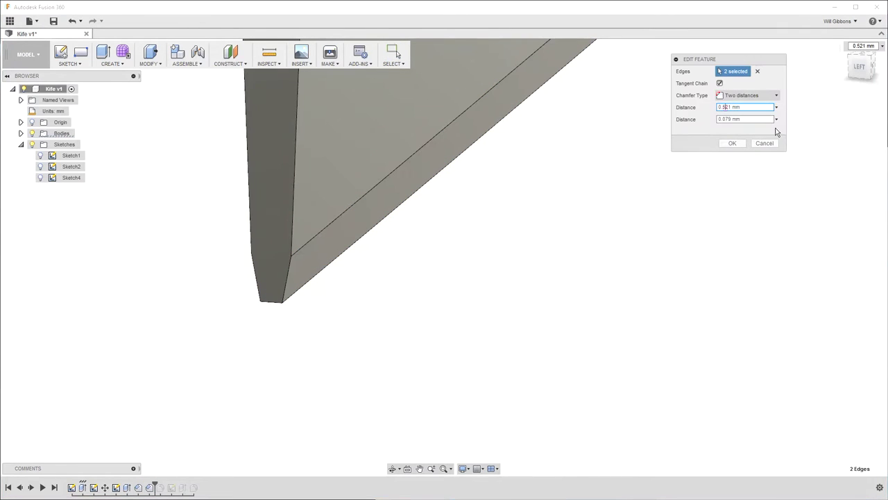
pyautogui.write('0.7')
pyautogui.press('Return')
pyautogui.doubleClick(149, 487)
pyautogui.press('Tab')
pyautogui.write('0.15')
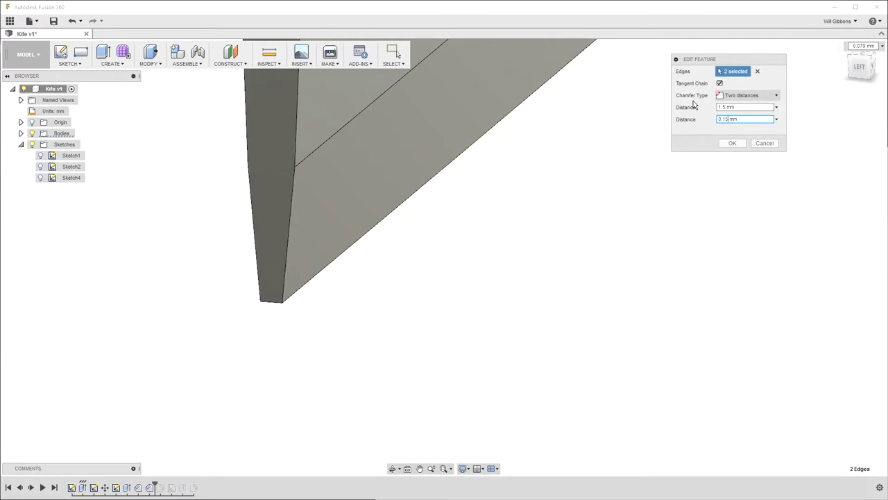
pyautogui.press('Return')
pyautogui.scroll(-3, 473, 199)
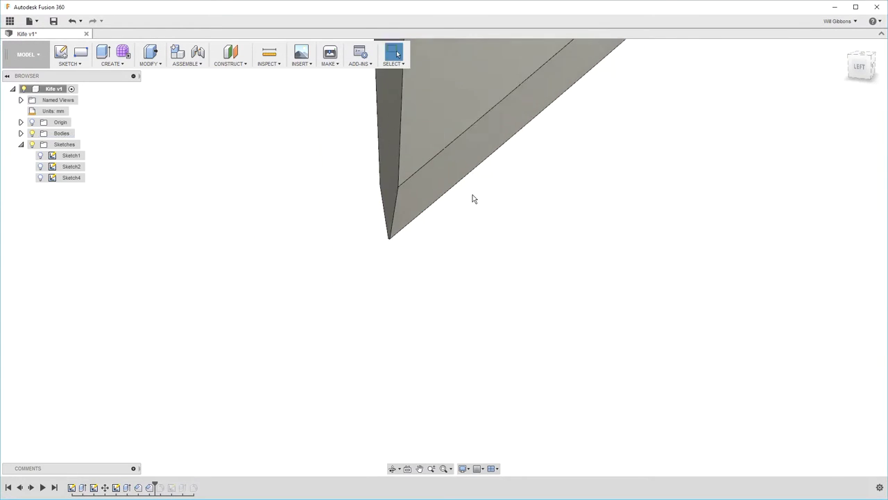
pyautogui.scroll(-5, 472, 199)
# - Roll the timeline forward to restore all later features on the knife
pyautogui.keyDown('shift'); pyautogui.moveTo(589, 186); pyautogui.dragTo(458, 184, button='middle'); pyautogui.keyUp('shift')
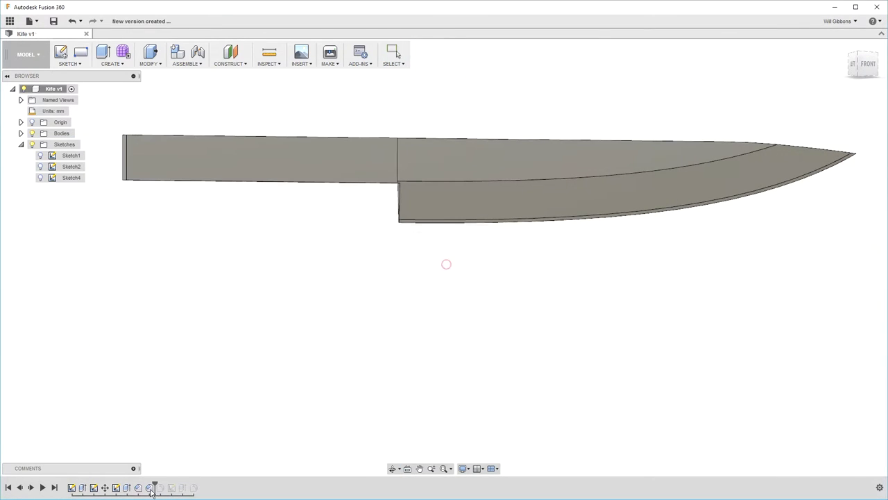
pyautogui.scroll(5, 296, 201)
pyautogui.keyDown('shift'); pyautogui.moveTo(296, 201); pyautogui.dragTo(264, 333, button='middle'); pyautogui.keyUp('shift')
pyautogui.moveTo(166, 487); pyautogui.dragTo(194, 487)
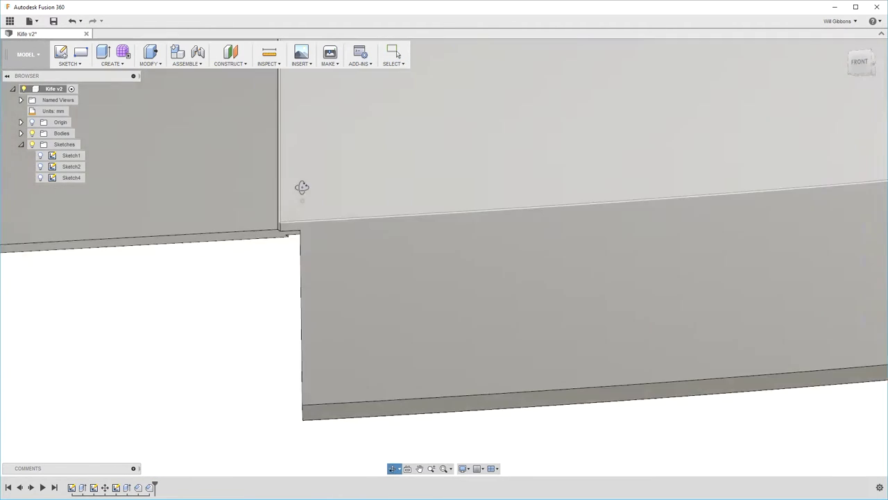
# - Set the handle-to-blade chamfer to 0.8 mm and 1 mm, and fillet the blade-to-tang corner
pyautogui.keyDown('shift'); pyautogui.moveTo(300, 285); pyautogui.dragTo(324, 256, button='middle'); pyautogui.keyUp('shift')
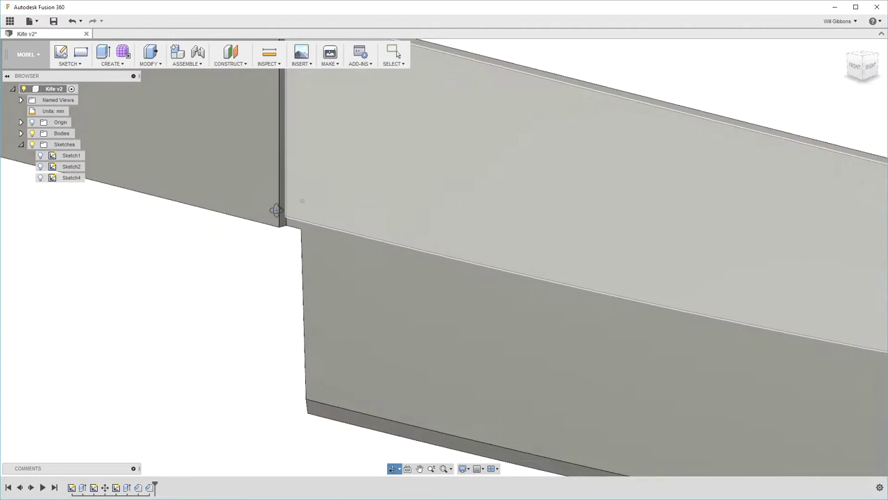
pyautogui.doubleClick(154, 495)
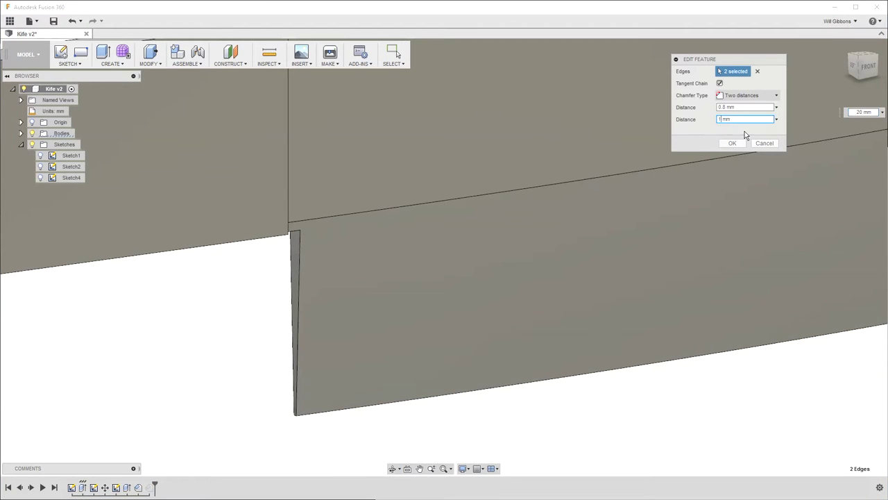
pyautogui.click(734, 142)
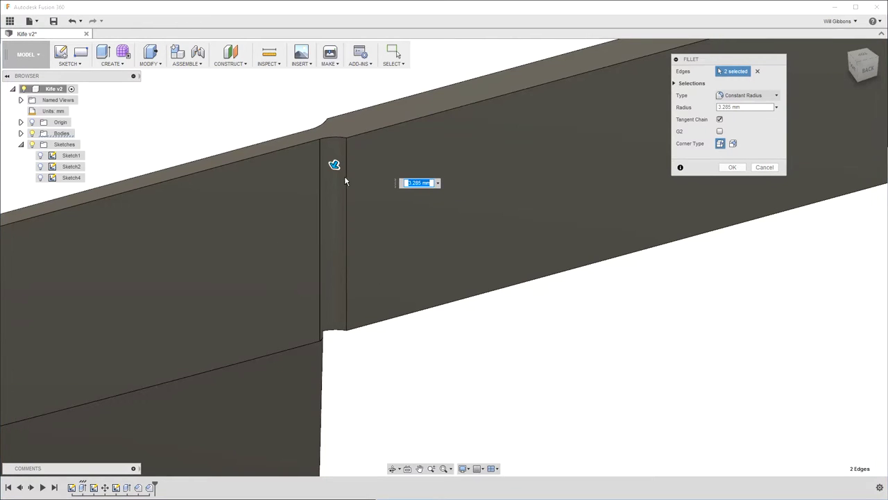
pyautogui.click(730, 169)
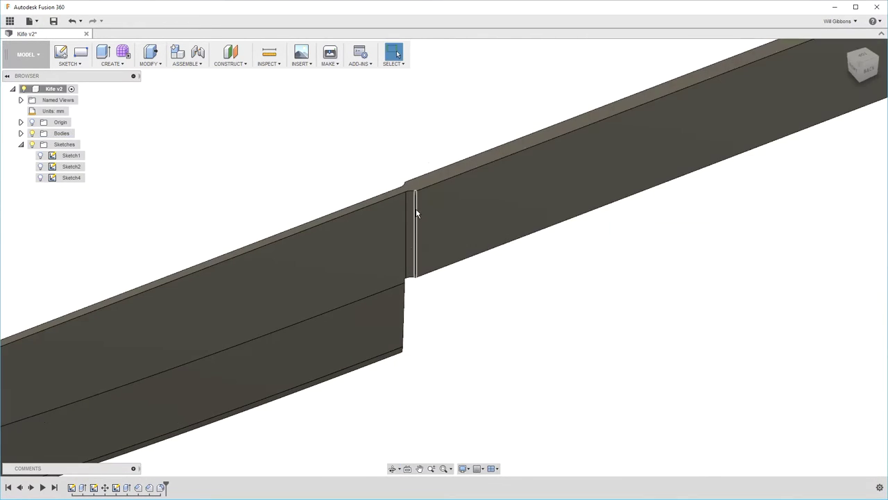
# - Close the fillet tool and abandon a second fillet attempt on the blade
pyautogui.press('Return')
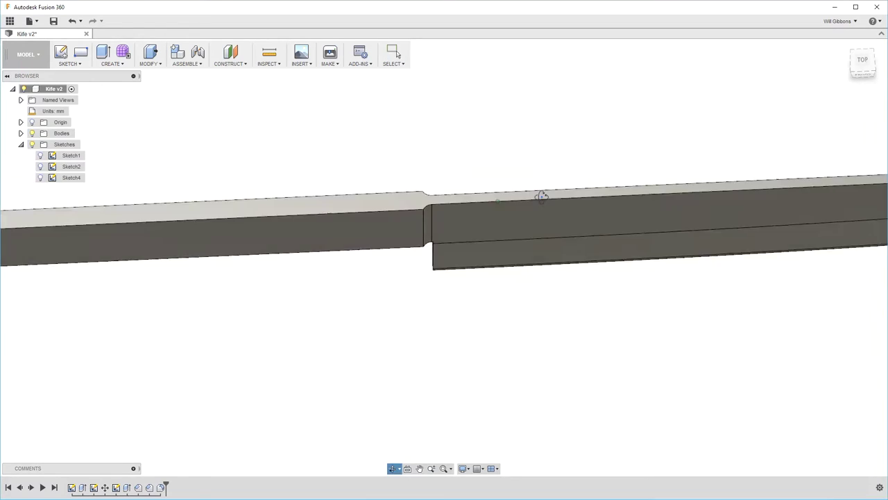
pyautogui.moveTo(541, 192)
pyautogui.keyDown('shift'); pyautogui.mouseDown(button='middle')
pyautogui.moveTo(405, 234)
pyautogui.moveTo(421, 202)
pyautogui.moveTo(466, 251)
pyautogui.mouseUp(button='middle'); pyautogui.keyUp('shift')
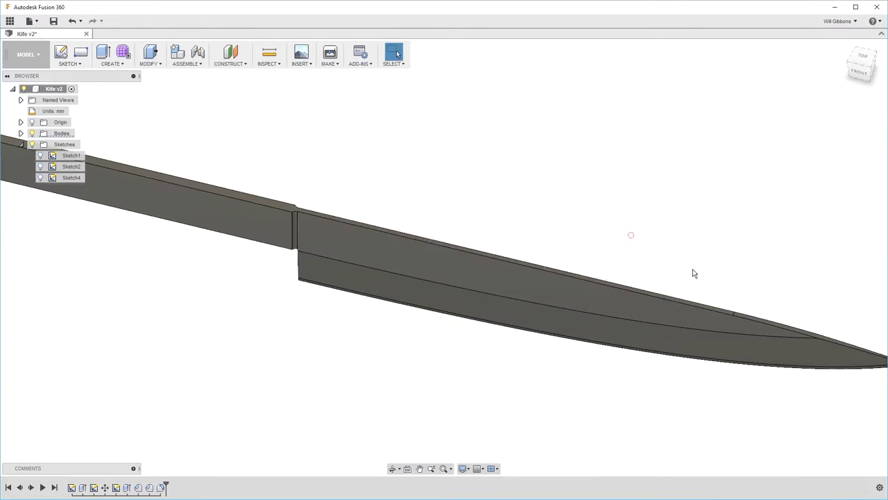
pyautogui.press('f')
pyautogui.scroll(3, 715, 291)
pyautogui.scroll(2, 726, 306)
pyautogui.press('Escape')
pyautogui.scroll(-5, 693, 208)
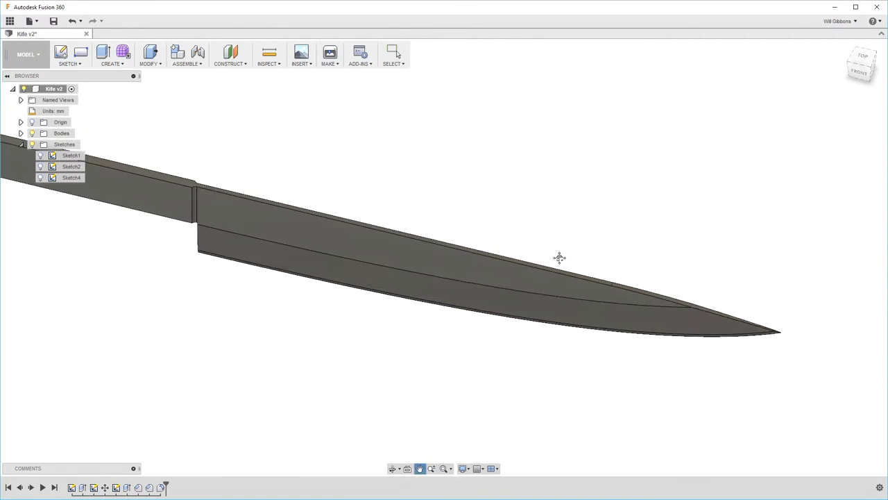
pyautogui.moveTo(559, 256)
pyautogui.keyDown('shift'); pyautogui.mouseDown(button='middle')
pyautogui.moveTo(612, 232)
pyautogui.moveTo(546, 327)
pyautogui.moveTo(503, 188)
pyautogui.mouseUp(button='middle'); pyautogui.keyUp('shift')
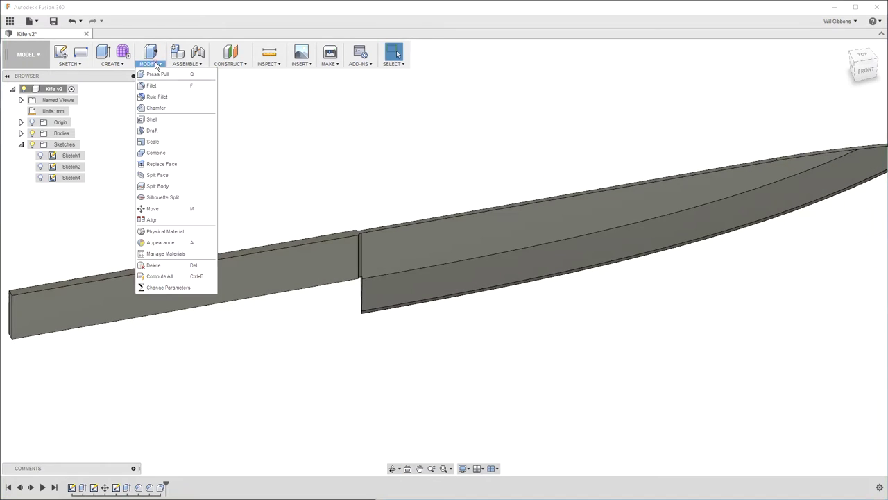
# - Start a 0.521 mm equal-distance chamfer and select the blade's spine edges
pyautogui.click(157, 107)
pyautogui.keyDown('shift'); pyautogui.moveTo(455, 164); pyautogui.dragTo(534, 181, button='middle'); pyautogui.keyUp('shift')
pyautogui.click(533, 180)
pyautogui.scroll(3, 442, 130)
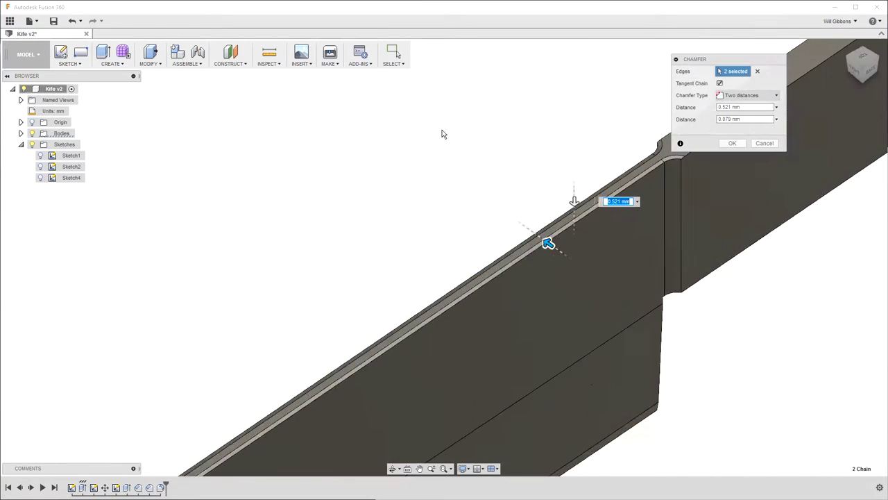
pyautogui.moveTo(442, 129)
pyautogui.keyDown('shift'); pyautogui.mouseDown(button='middle')
pyautogui.moveTo(396, 104)
pyautogui.moveTo(433, 139)
pyautogui.mouseUp(button='middle'); pyautogui.keyUp('shift')
pyautogui.scroll(-5, 311, 218)
pyautogui.moveTo(312, 217)
pyautogui.keyDown('shift'); pyautogui.mouseDown(button='middle')
pyautogui.moveTo(337, 173)
pyautogui.moveTo(341, 182)
pyautogui.moveTo(383, 160)
pyautogui.moveTo(651, 140)
pyautogui.mouseUp(button='middle'); pyautogui.keyUp('shift')
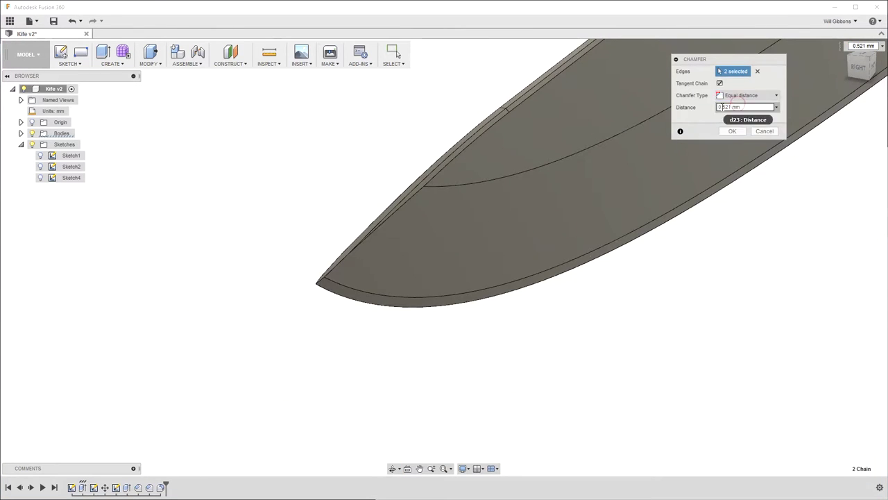
pyautogui.moveTo(734, 104)
pyautogui.keyDown('shift'); pyautogui.mouseDown(button='middle')
pyautogui.moveTo(405, 174)
pyautogui.moveTo(423, 163)
pyautogui.moveTo(611, 351)
pyautogui.moveTo(696, 362)
pyautogui.mouseUp(button='middle'); pyautogui.keyUp('shift')
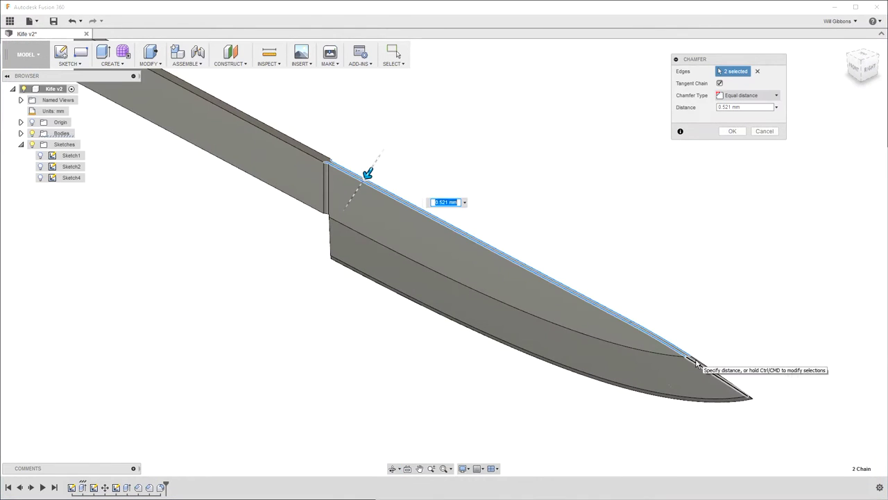
# - Add the fourth blade edge to the 0.521 mm chamfer and inspect the blade
pyautogui.click(703, 366)
pyautogui.scroll(3, 668, 359)
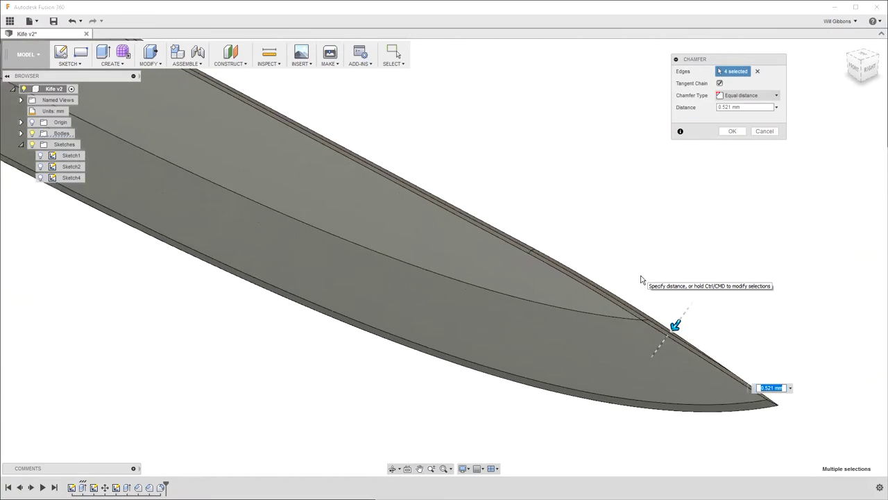
pyautogui.moveTo(639, 279)
pyautogui.mouseDown(button='middle')
pyautogui.moveTo(435, 279)
pyautogui.moveTo(640, 229)
pyautogui.mouseUp(button='middle')
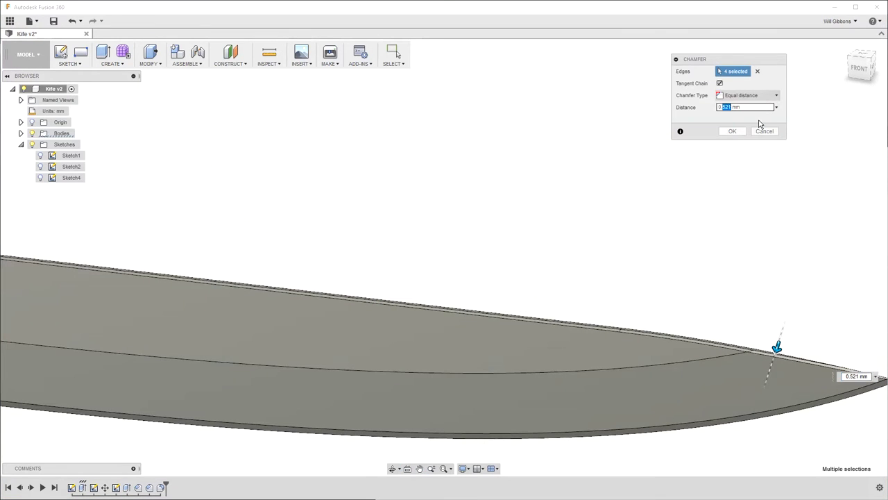
pyautogui.scroll(-5, 594, 308)
pyautogui.keyDown('shift'); pyautogui.moveTo(594, 307); pyautogui.dragTo(598, 302, button='middle'); pyautogui.keyUp('shift')
pyautogui.scroll(5, 273, 240)
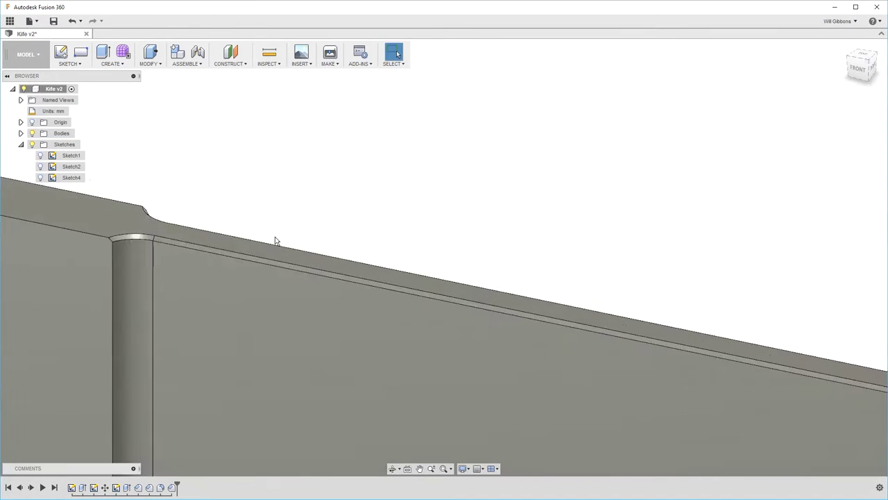
pyautogui.moveTo(273, 240)
pyautogui.keyDown('shift'); pyautogui.mouseDown(button='middle')
pyautogui.moveTo(210, 232)
pyautogui.moveTo(262, 224)
pyautogui.moveTo(341, 254)
pyautogui.moveTo(356, 188)
pyautogui.moveTo(442, 276)
pyautogui.mouseUp(button='middle'); pyautogui.keyUp('shift')
# - Start a fillet on the inner heel corner edge, then cancel it
pyautogui.press('f')
pyautogui.click(359, 165)
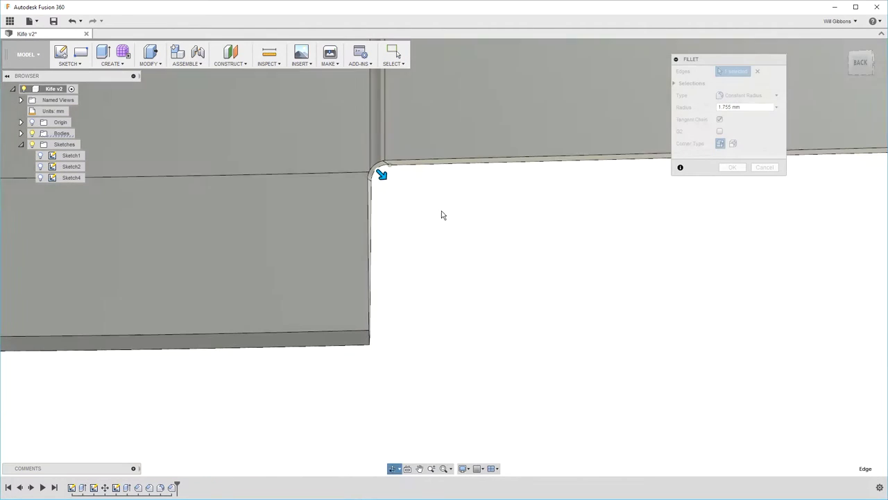
pyautogui.press('Escape')
pyautogui.scroll(-5, 415, 214)
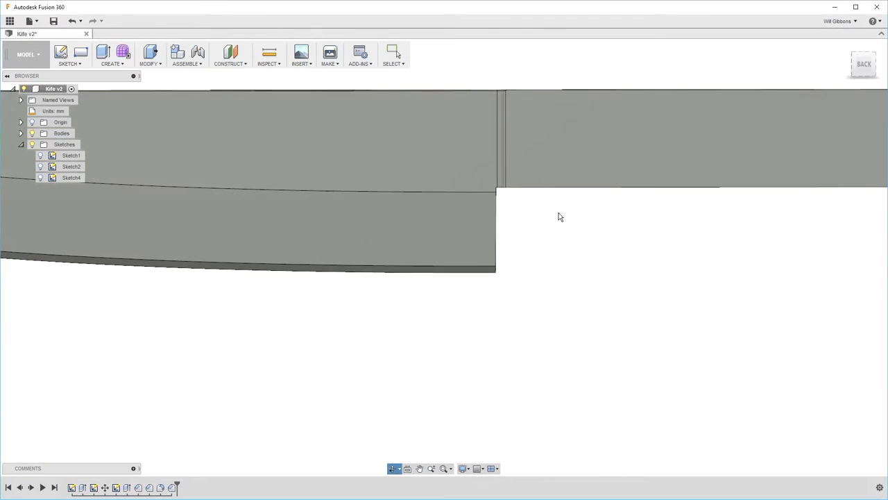
# - Start a new sketch on the blade's side face near the heel
pyautogui.click(472, 163)
pyautogui.press('s')
pyautogui.click(503, 176)
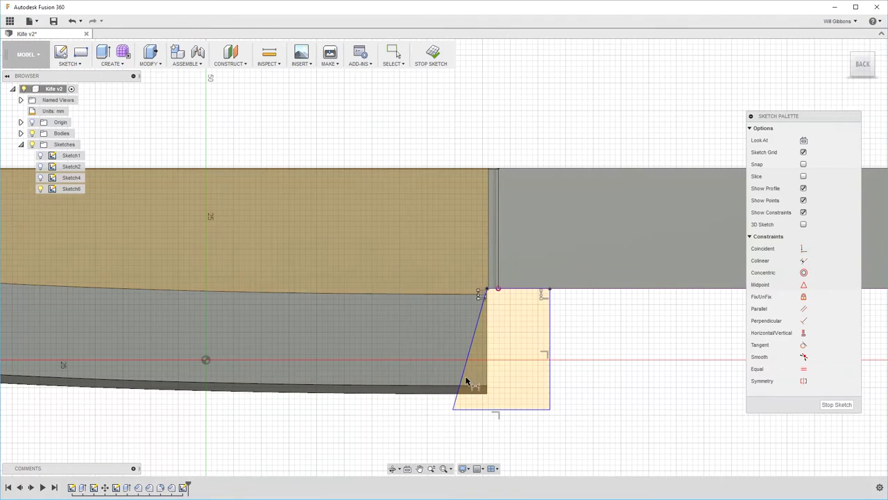
# - Extrude the sketched heel profiles as a two-sided cut through the blade
pyautogui.press('e')
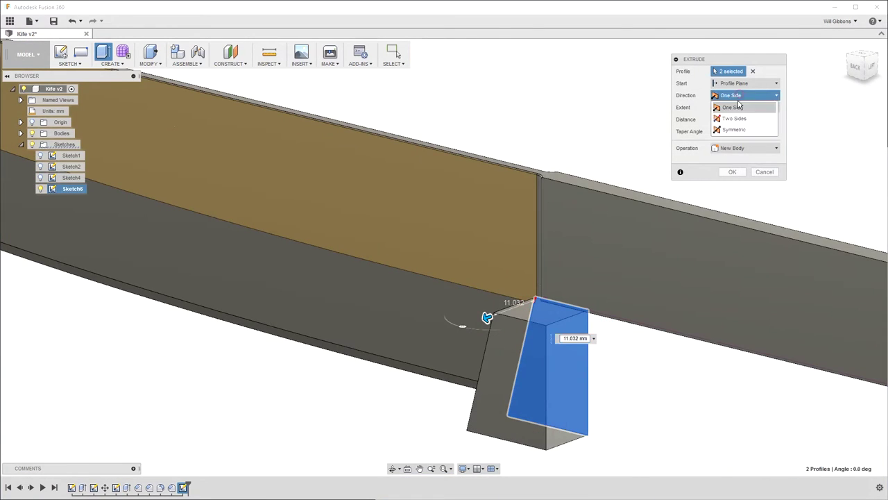
pyautogui.click(734, 106)
pyautogui.click(732, 172)
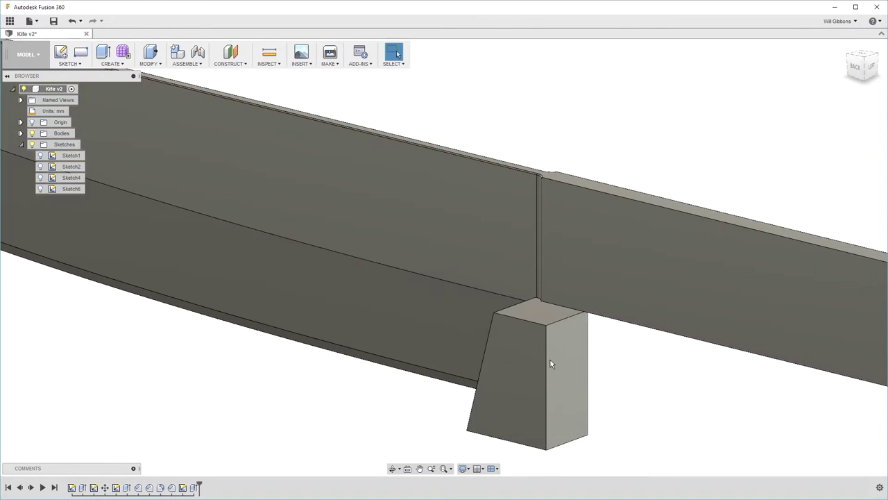
pyautogui.click(748, 208)
pyautogui.click(726, 230)
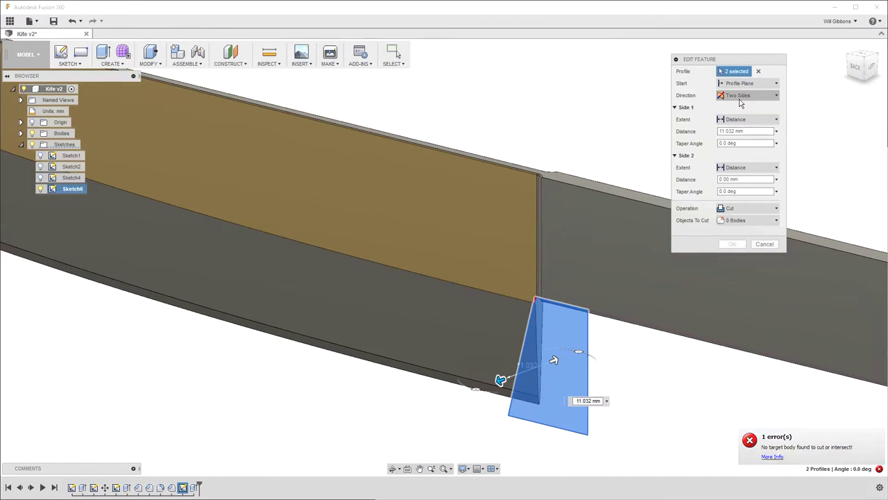
pyautogui.click(740, 118)
# - Fillet the new heel corner edges where the blade meets the tang, then save a version
pyautogui.press('Return')
pyautogui.keyDown('shift'); pyautogui.moveTo(644, 323); pyautogui.dragTo(521, 297, button='middle'); pyautogui.keyUp('shift')
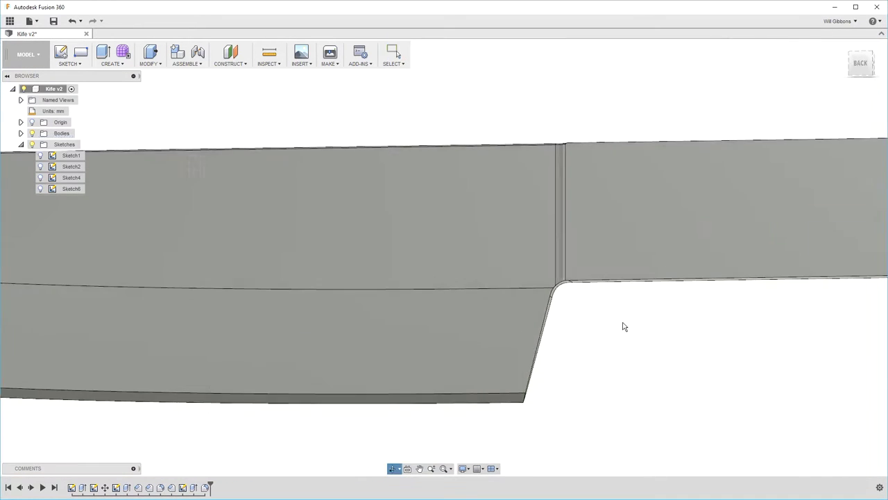
pyautogui.keyDown('shift'); pyautogui.moveTo(622, 324); pyautogui.dragTo(509, 279, button='middle'); pyautogui.keyUp('shift')
pyautogui.click(534, 235)
pyautogui.keyDown('shift'); pyautogui.moveTo(535, 235); pyautogui.dragTo(680, 224, button='middle'); pyautogui.keyUp('shift')
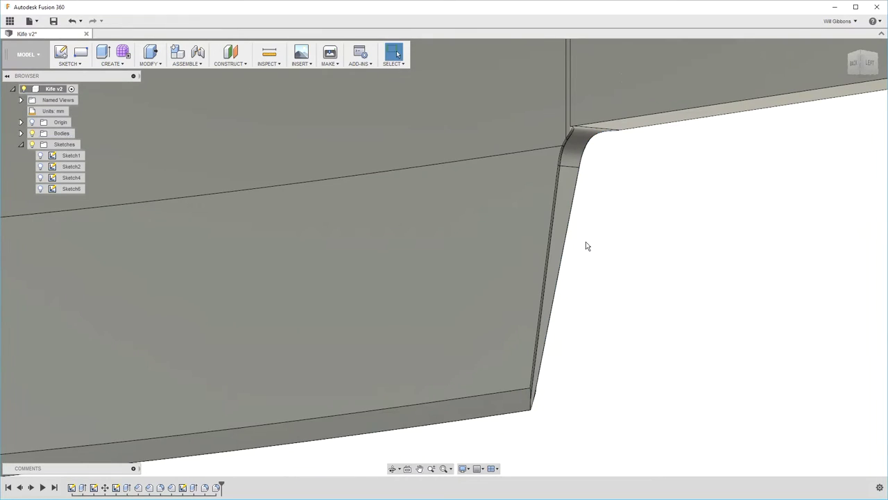
pyautogui.doubleClick(217, 487)
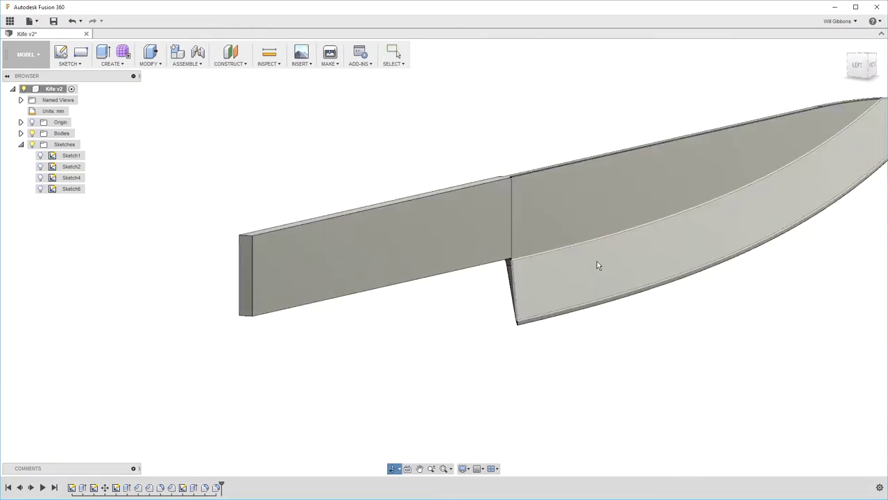
pyautogui.hotkey('ctrl', 's')
# - Save the design as v3 and sketch a 21.750 mm circle on the tang's end face
pyautogui.click(442, 264)
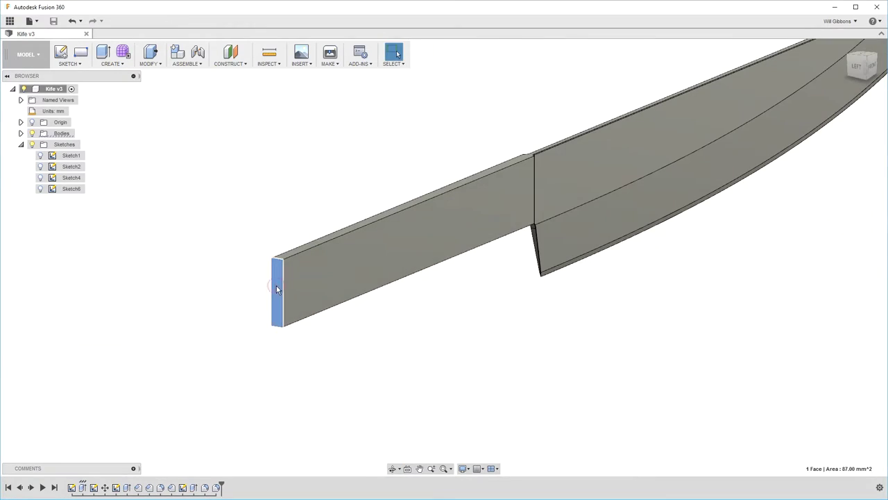
pyautogui.press('c')
pyautogui.click(438, 263)
pyautogui.scroll(4, 440, 314)
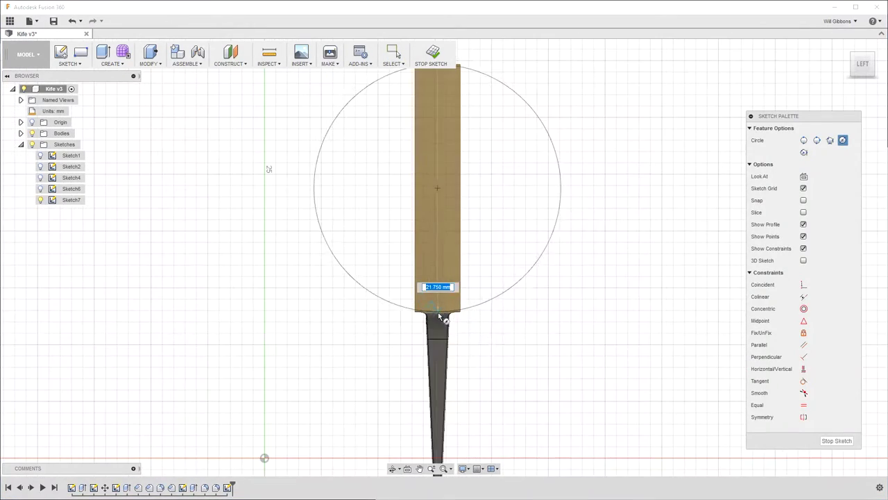
pyautogui.click(438, 317)
# - Extrude the circle about 150 mm along the tang as a new handle body
pyautogui.press('e')
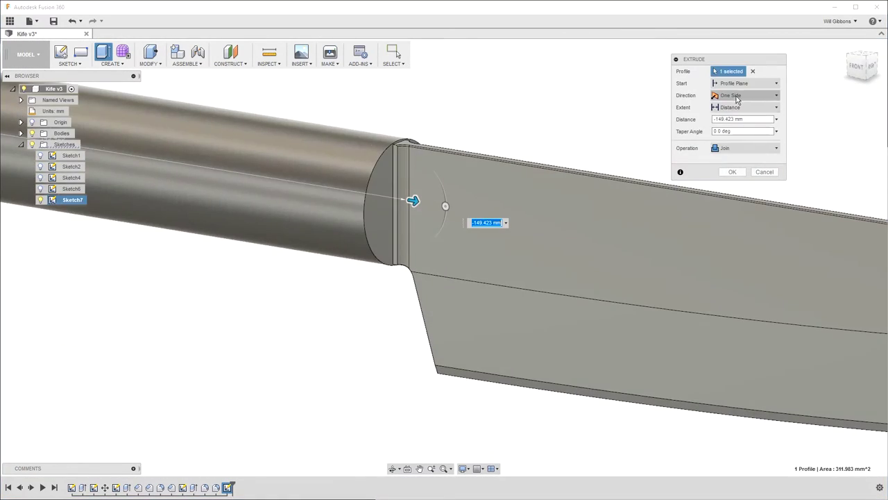
pyautogui.click(744, 107)
pyautogui.click(746, 130)
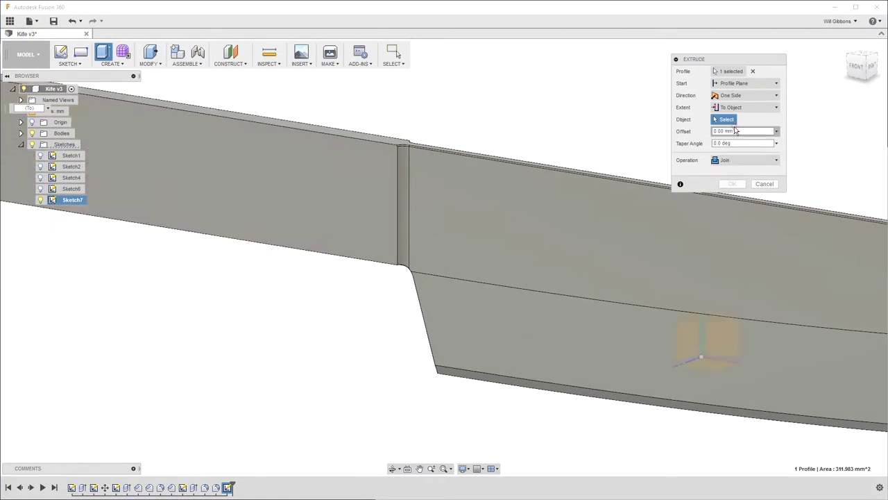
pyautogui.scroll(-5, 413, 187)
pyautogui.moveTo(409, 194); pyautogui.dragTo(389, 184)
pyautogui.scroll(5, 390, 201)
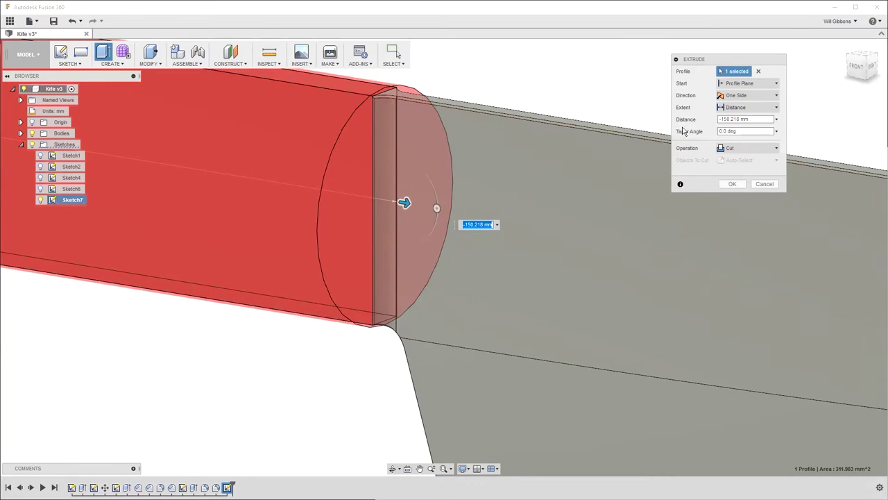
pyautogui.moveTo(404, 202); pyautogui.dragTo(407, 203)
pyautogui.scroll(2, 409, 202)
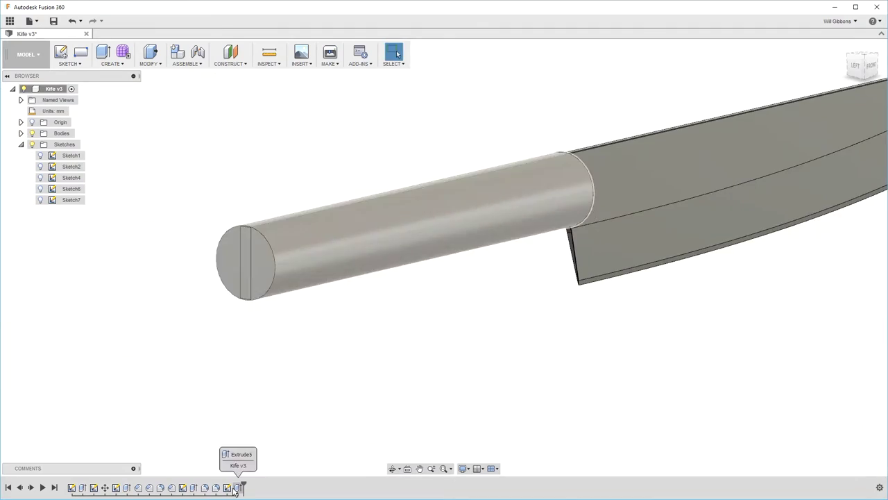
# - Revisit the circle sketch and try offsetting the handle's end face, then cancel
pyautogui.doubleClick(227, 488)
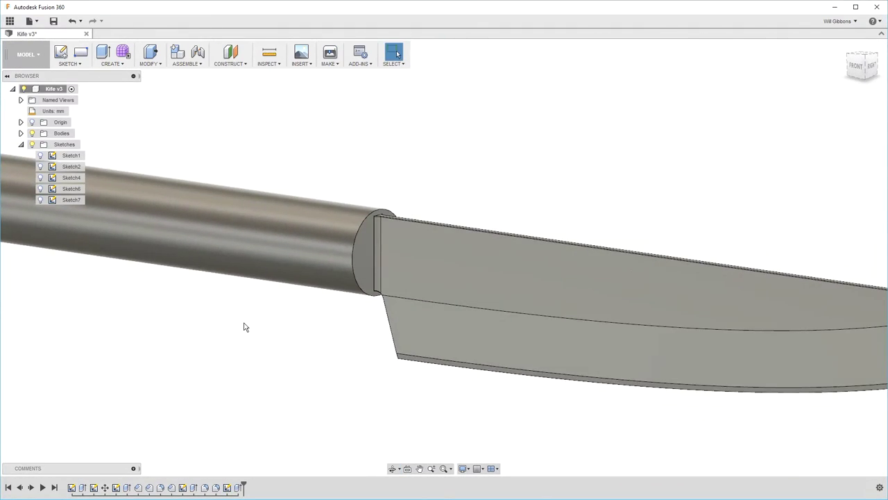
pyautogui.press('q')
pyautogui.keyDown('shift'); pyautogui.moveTo(243, 326); pyautogui.dragTo(208, 306, button='middle'); pyautogui.keyUp('shift')
pyautogui.scroll(3, 179, 298)
pyautogui.click(151, 306)
pyautogui.press('Escape')
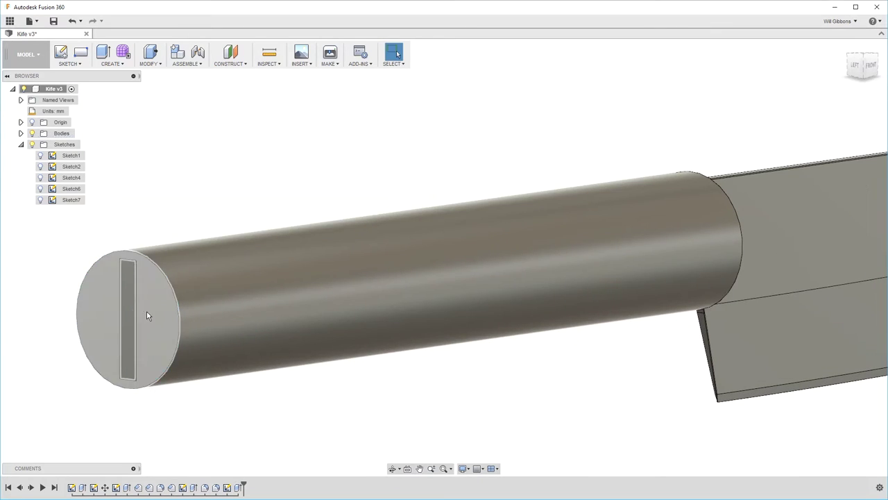
pyautogui.keyDown('shift'); pyautogui.moveTo(148, 313); pyautogui.dragTo(462, 307, button='middle'); pyautogui.keyUp('shift')
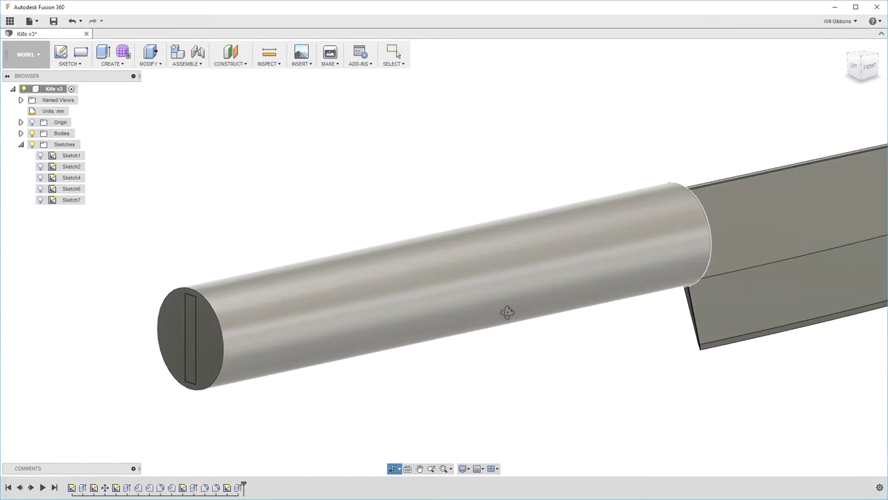
pyautogui.scroll(2, 576, 308)
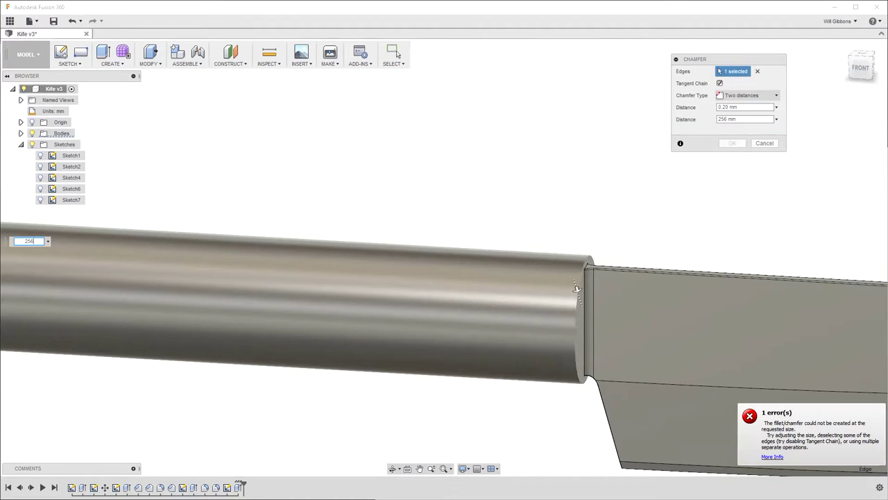
# - Retry a two-distance chamfer on the handle edge, then abandon it
pyautogui.press('Escape')
pyautogui.click(149, 63)
pyautogui.click(159, 105)
pyautogui.click(748, 95)
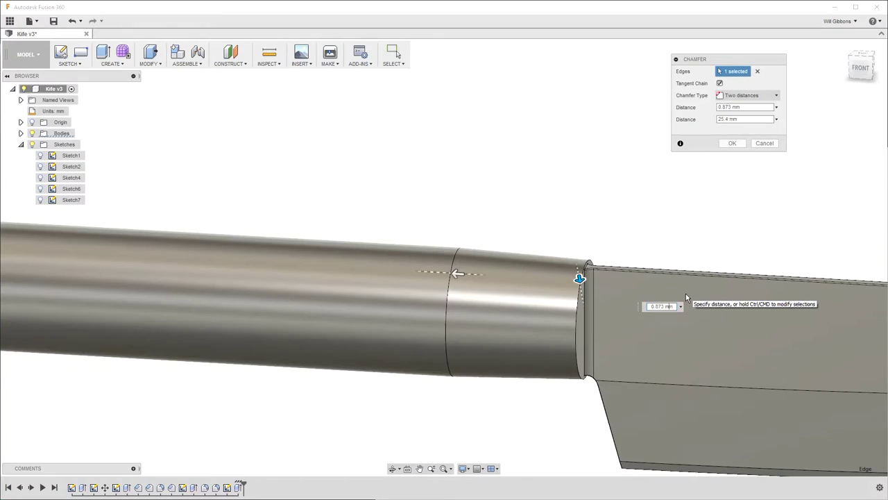
pyautogui.press('Escape')
pyautogui.keyDown('shift'); pyautogui.moveTo(686, 294); pyautogui.dragTo(255, 258, button='middle'); pyautogui.keyUp('shift')
pyautogui.scroll(3, 653, 196)
# - Sketch an offset ring on the handle's front end face and cut it back into the handle
pyautogui.press('c')
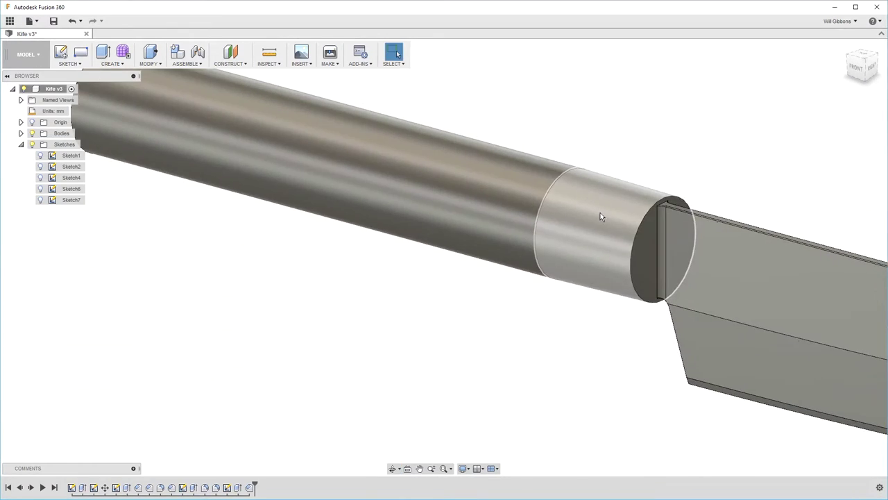
pyautogui.click(648, 241)
pyautogui.keyDown('shift'); pyautogui.moveTo(497, 270); pyautogui.dragTo(391, 277, button='middle'); pyautogui.keyUp('shift')
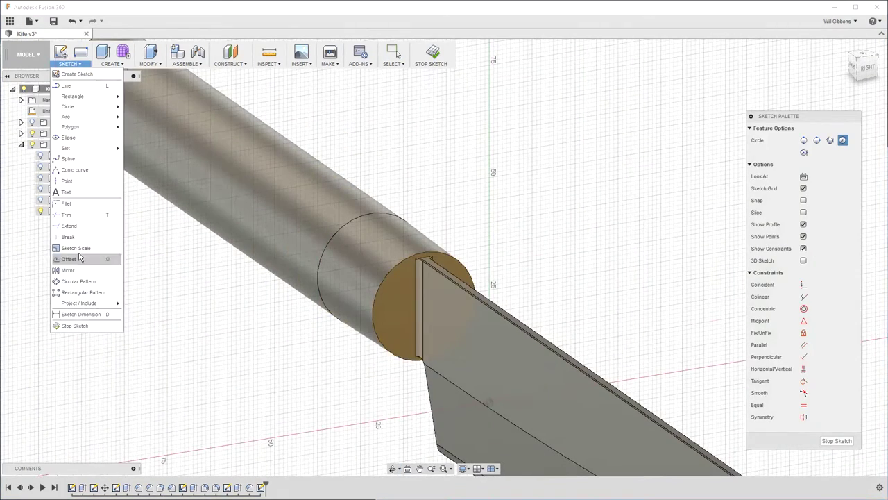
pyautogui.press('o')
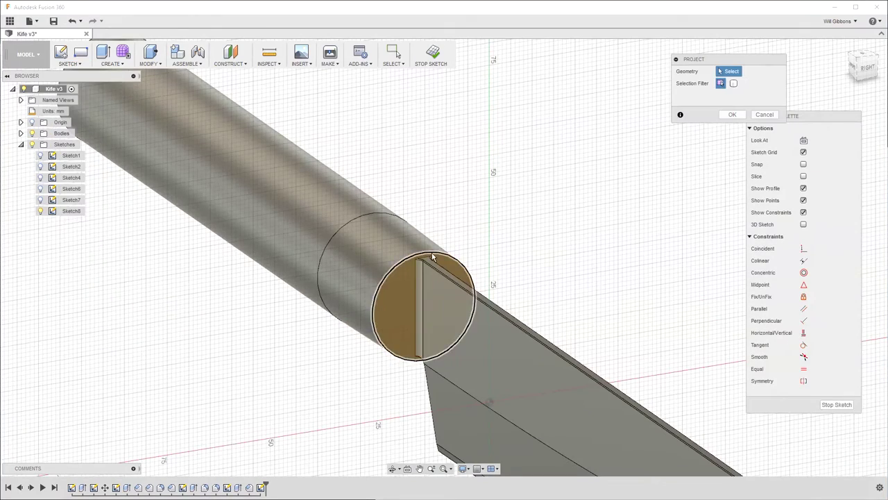
pyautogui.scroll(3, 426, 220)
pyautogui.press('Return')
pyautogui.keyDown('shift'); pyautogui.moveTo(513, 240); pyautogui.dragTo(432, 198, button='middle'); pyautogui.keyUp('shift')
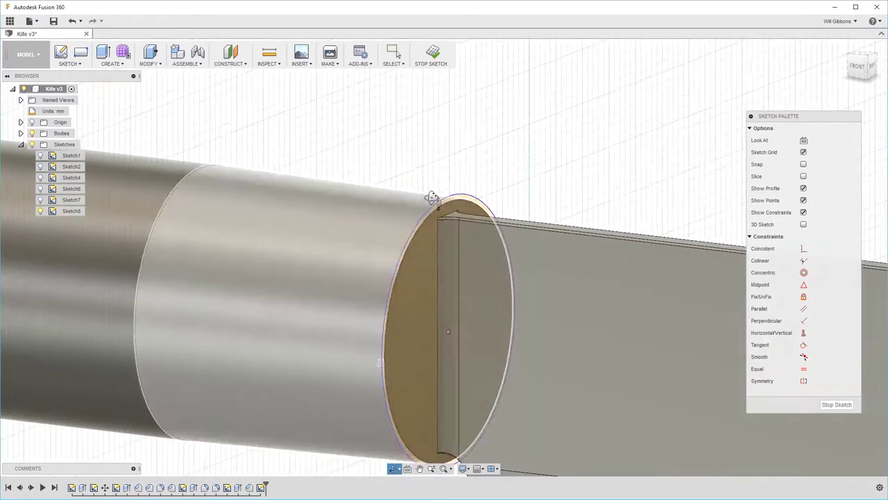
pyautogui.press('e')
pyautogui.click(519, 307)
pyautogui.moveTo(519, 307)
pyautogui.mouseDown()
pyautogui.moveTo(292, 251)
pyautogui.moveTo(186, 253)
pyautogui.mouseUp()
pyautogui.press('Return')
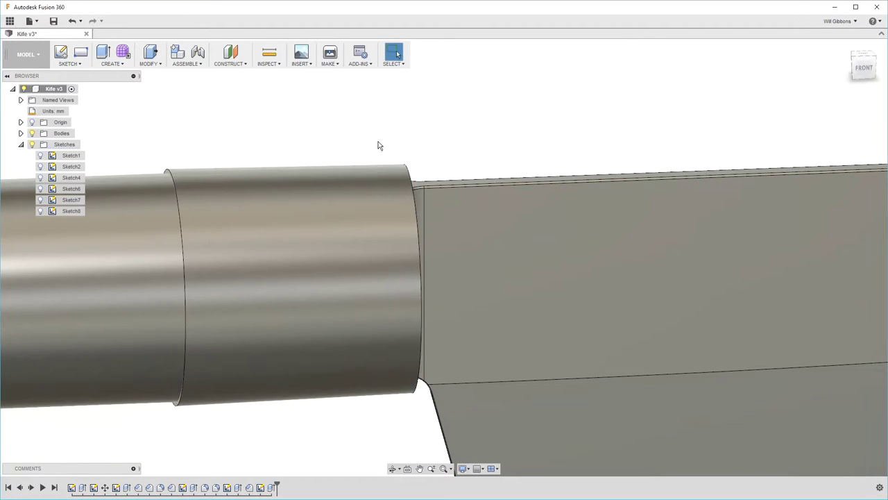
# - Select the handle's front end face for an offset, then cancel it
pyautogui.moveTo(379, 143)
pyautogui.keyDown('shift'); pyautogui.mouseDown(button='middle')
pyautogui.moveTo(385, 197)
pyautogui.moveTo(650, 174)
pyautogui.mouseUp(button='middle'); pyautogui.keyUp('shift')
pyautogui.scroll(3, 385, 198)
pyautogui.click(397, 201)
pyautogui.press('q')
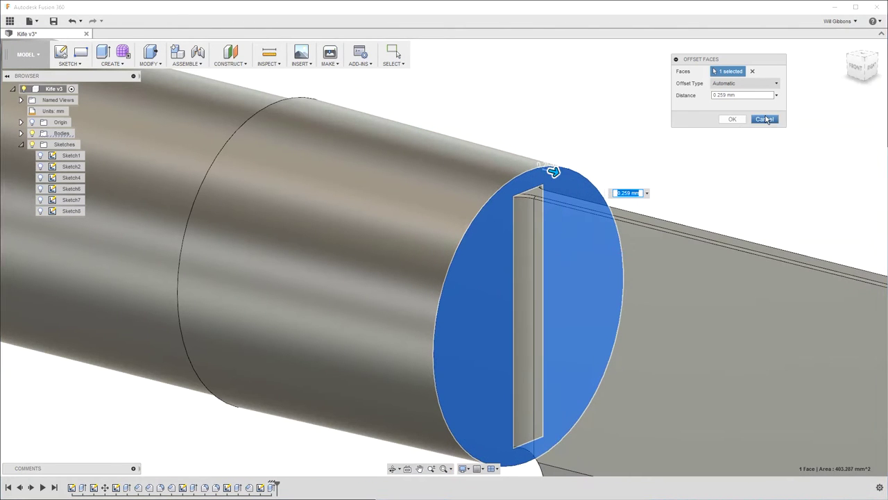
pyautogui.click(766, 119)
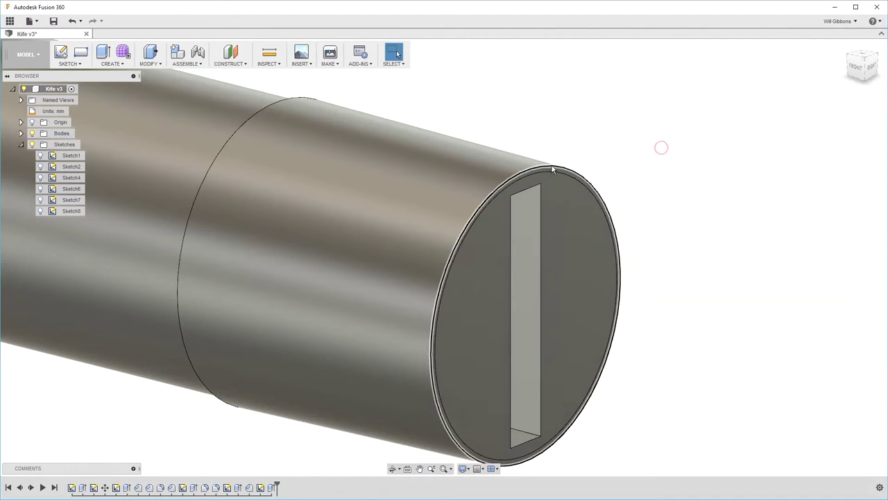
# - Try a 2.412 mm Join extrusion with -1° taper on the tube end, then cancel
pyautogui.press('e')
pyautogui.click(555, 170)
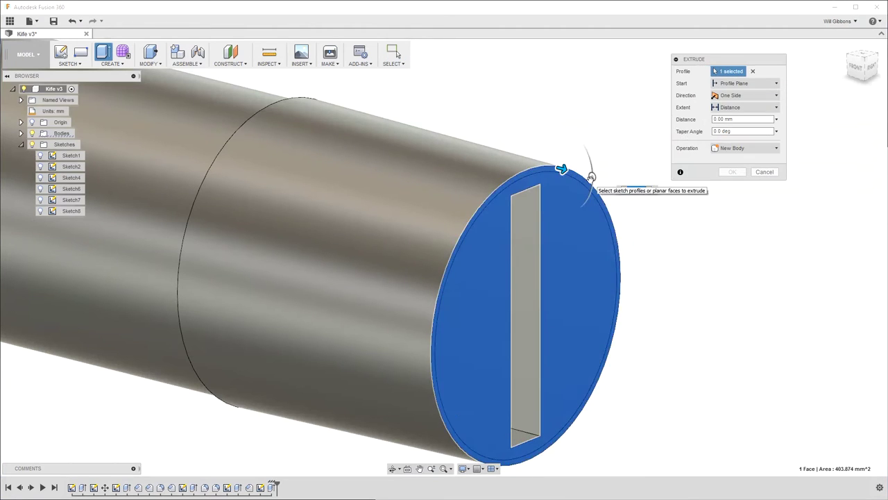
pyautogui.click(765, 171)
pyautogui.moveTo(620, 185)
pyautogui.keyDown('shift'); pyautogui.mouseDown(button='middle')
pyautogui.moveTo(546, 179)
pyautogui.moveTo(749, 161)
pyautogui.mouseUp(button='middle'); pyautogui.keyUp('shift')
pyautogui.press('e')
pyautogui.click(563, 154)
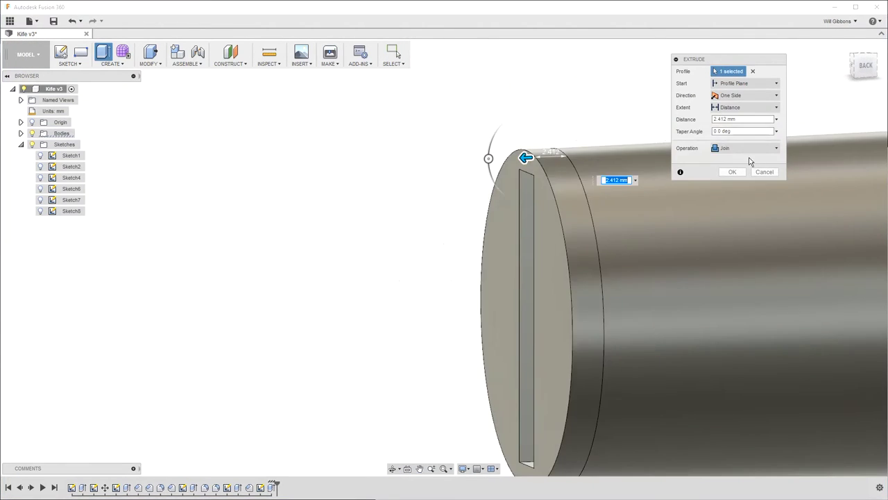
pyautogui.keyDown('shift'); pyautogui.moveTo(543, 187); pyautogui.dragTo(548, 186, button='middle'); pyautogui.keyUp('shift')
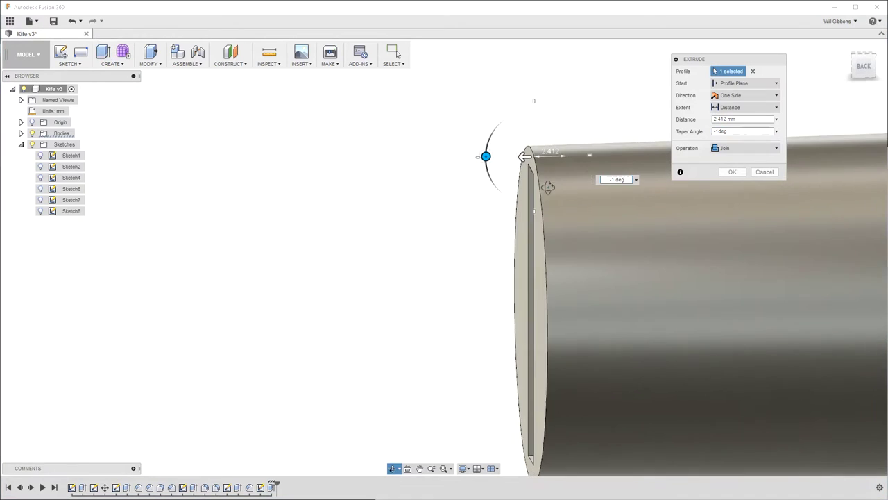
pyautogui.click(765, 171)
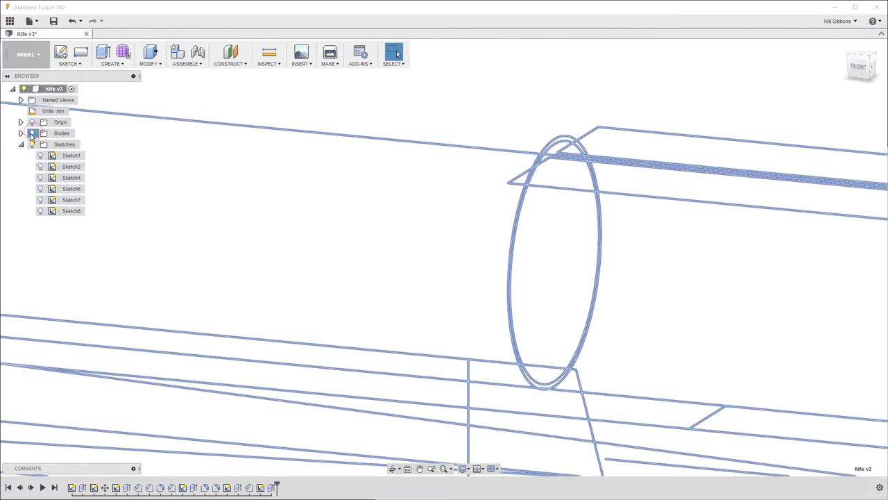
# - Select the body and hollow the bolster cylinder with a 0.58 mm shell wall
pyautogui.click(41, 144)
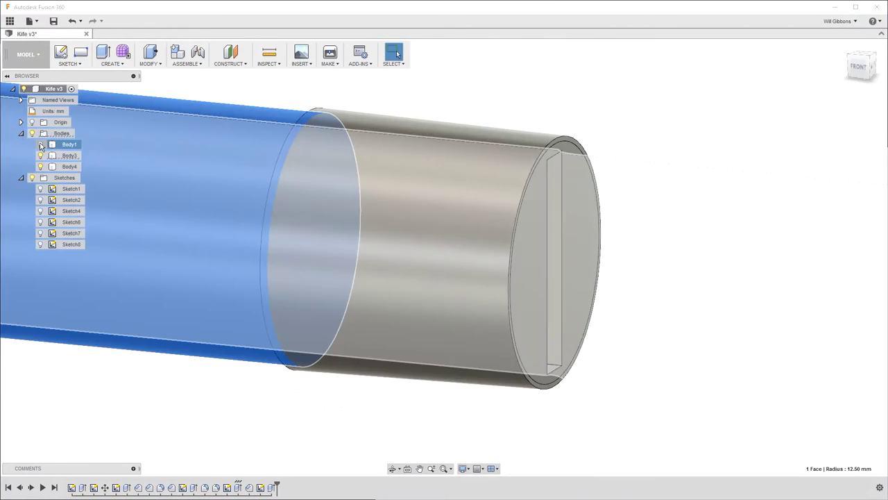
pyautogui.scroll(3, 467, 191)
pyautogui.press('f')
pyautogui.click(392, 164)
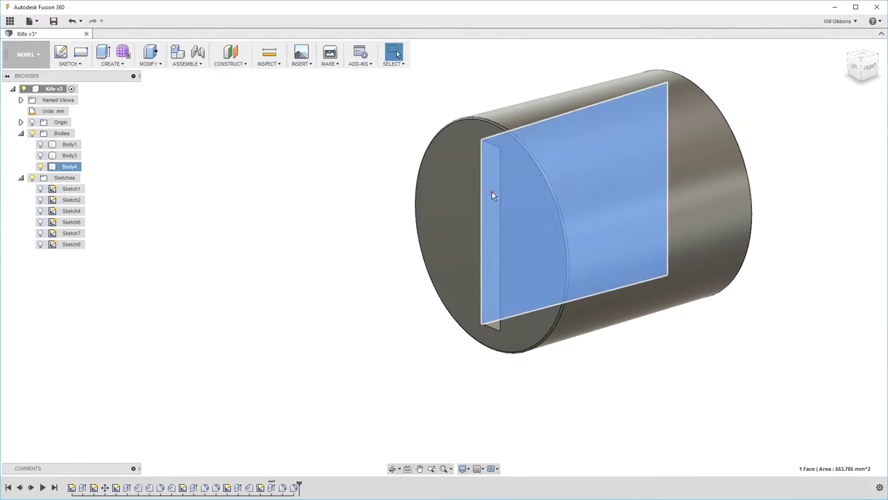
pyautogui.keyDown('shift'); pyautogui.moveTo(380, 256); pyautogui.dragTo(353, 247, button='middle'); pyautogui.keyUp('shift')
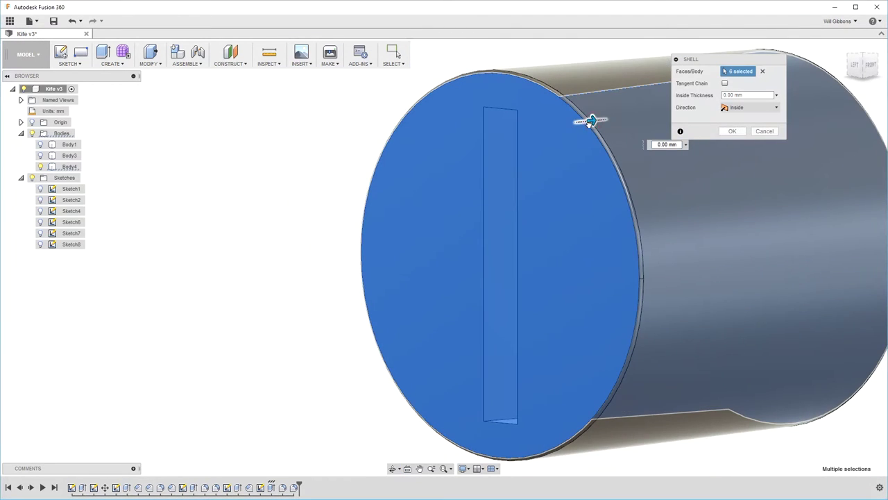
pyautogui.moveTo(590, 122); pyautogui.dragTo(598, 122)
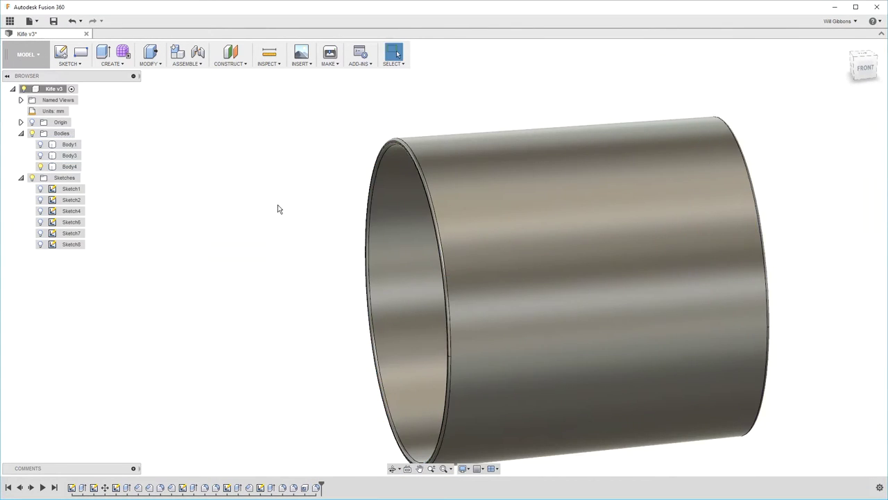
# - Fillet the slot edges at 0.273 mm and the tang corners, then begin rounding blade edges
pyautogui.moveTo(146, 201)
pyautogui.keyDown('shift'); pyautogui.mouseDown(button='middle')
pyautogui.moveTo(236, 143)
pyautogui.moveTo(283, 194)
pyautogui.mouseUp(button='middle'); pyautogui.keyUp('shift')
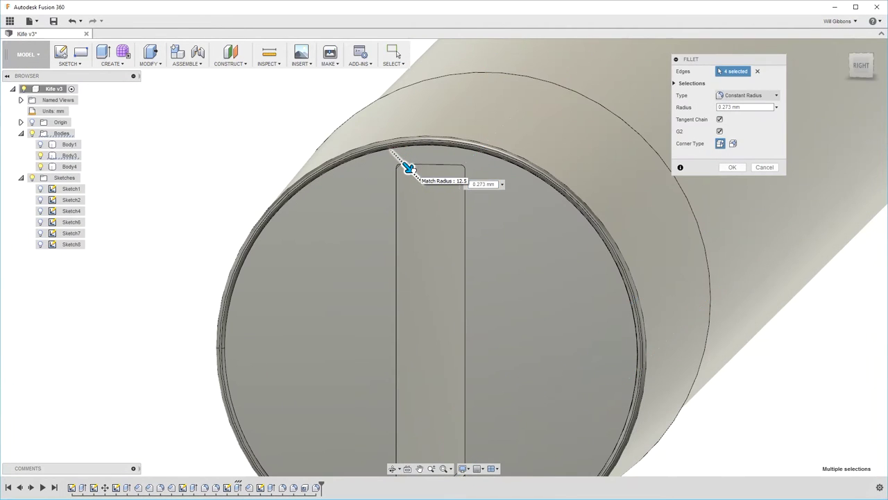
pyautogui.click(735, 167)
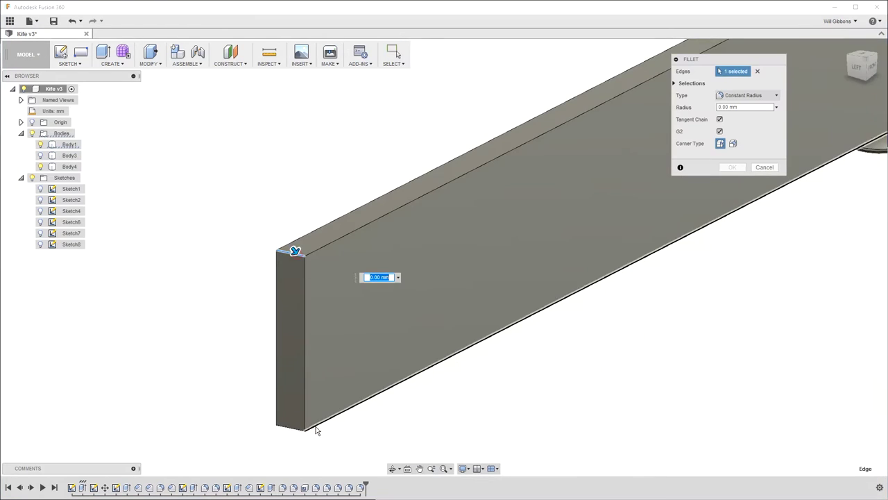
pyautogui.press('Return')
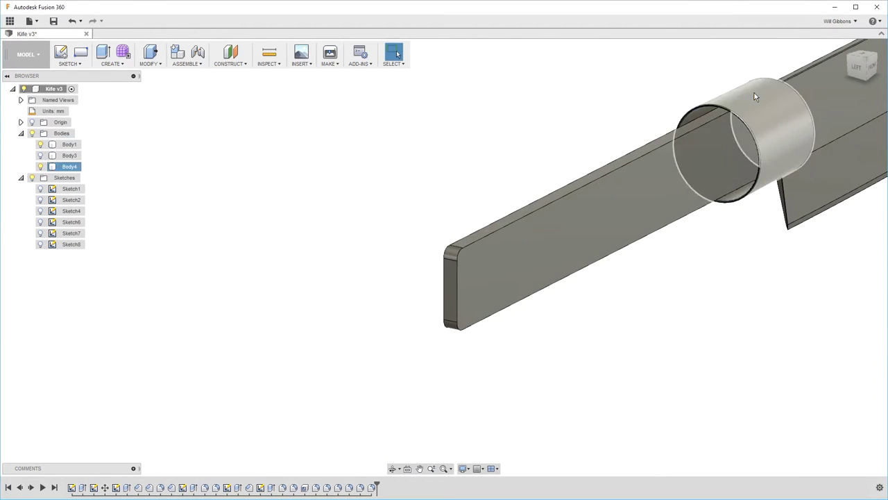
pyautogui.click(614, 169)
pyautogui.press('f')
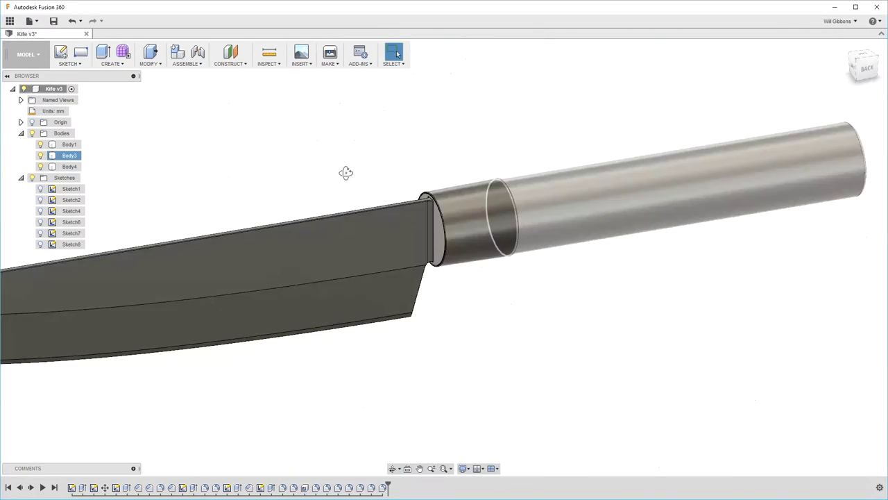
# - Start a sketch on the handle's end face and project the face outline into it
pyautogui.keyDown('shift'); pyautogui.moveTo(446, 188); pyautogui.dragTo(359, 246, button='middle'); pyautogui.keyUp('shift')
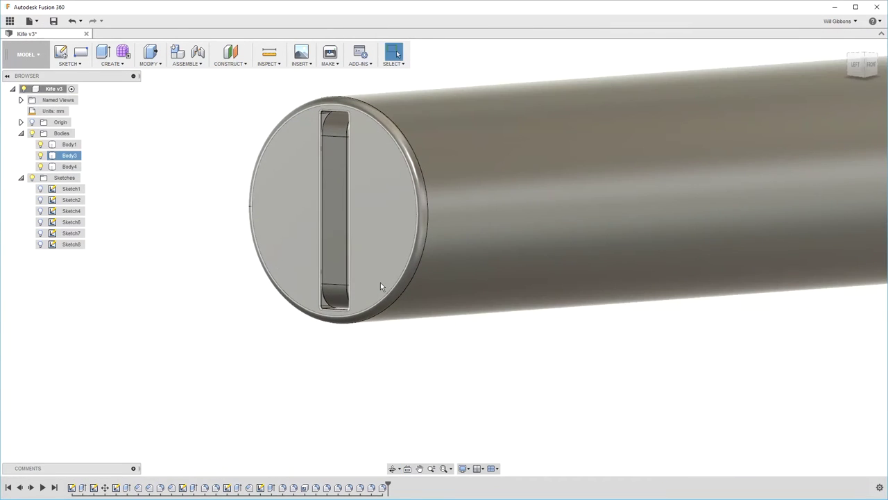
pyautogui.keyDown('shift'); pyautogui.moveTo(381, 282); pyautogui.dragTo(387, 193, button='middle'); pyautogui.keyUp('shift')
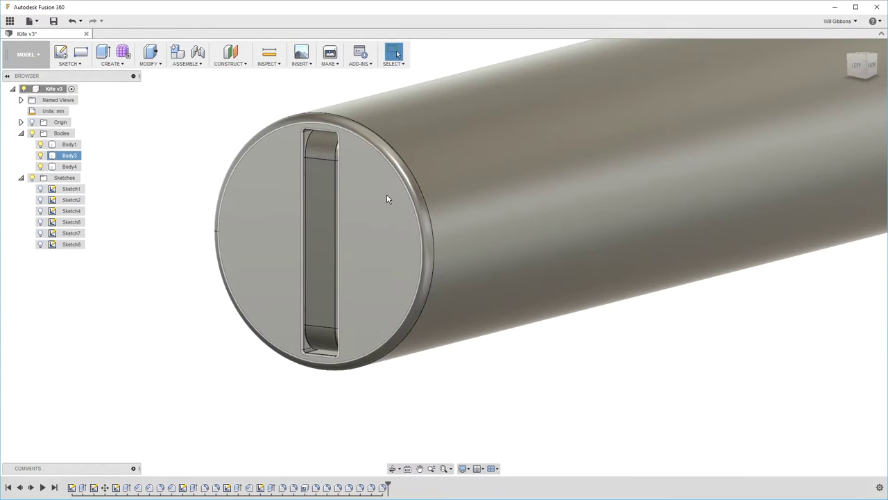
pyautogui.click(386, 193)
pyautogui.click(81, 64)
pyautogui.click(146, 307)
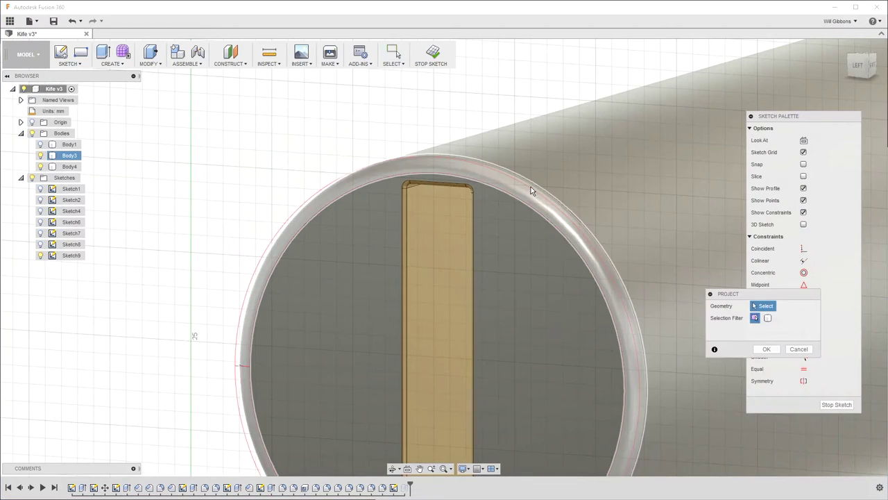
pyautogui.click(531, 188)
pyautogui.keyDown('shift'); pyautogui.moveTo(531, 188); pyautogui.dragTo(387, 254, button='middle'); pyautogui.keyUp('shift')
# - Extrude the projected ring and slot profiles symmetrically by 1 mm to cap the handle end
pyautogui.press('e')
pyautogui.click(360, 172)
pyautogui.click(307, 328)
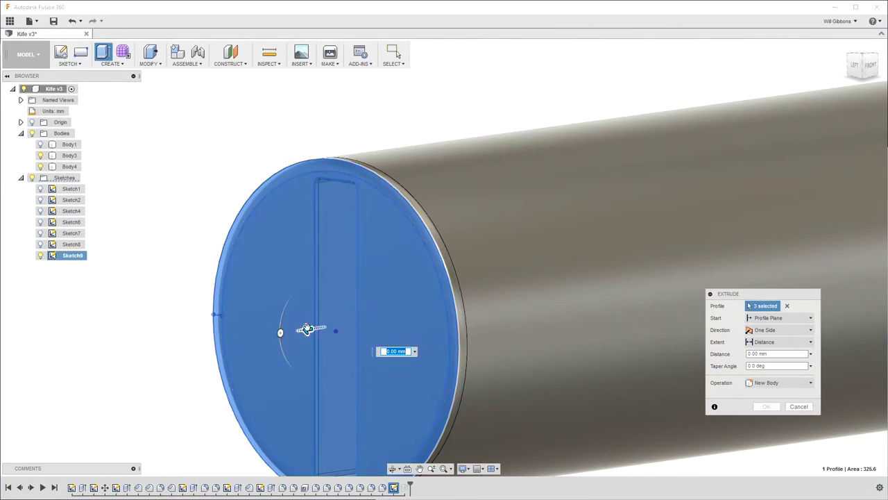
pyautogui.click(775, 355)
pyautogui.click(781, 383)
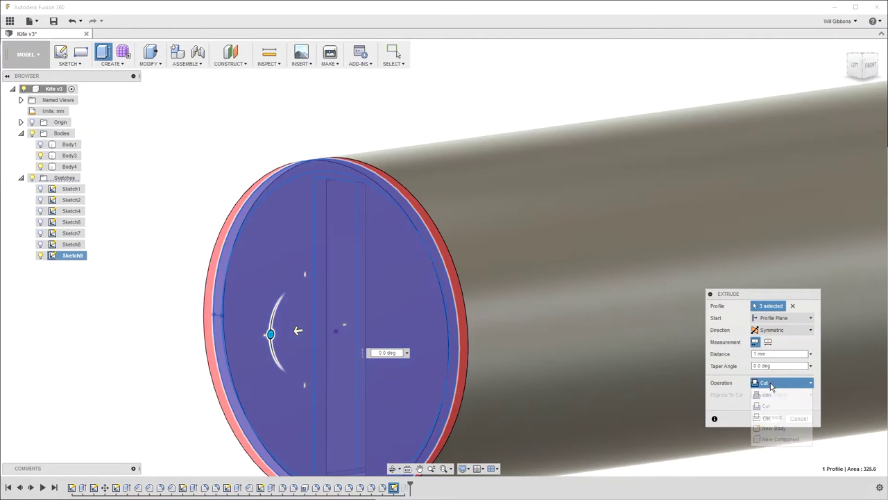
pyautogui.click(763, 389)
pyautogui.press('Return')
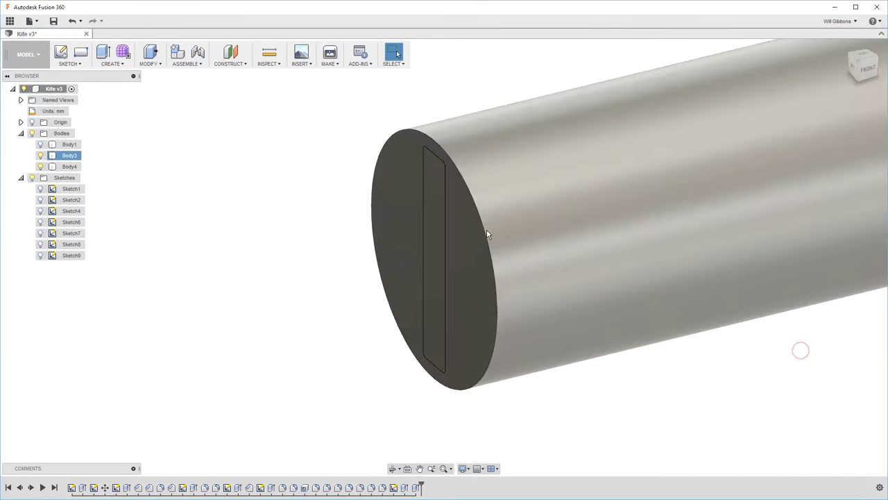
# - Offset the handle's end face and fillet the end rim edge
pyautogui.press('q')
pyautogui.click(451, 237)
pyautogui.press('Return')
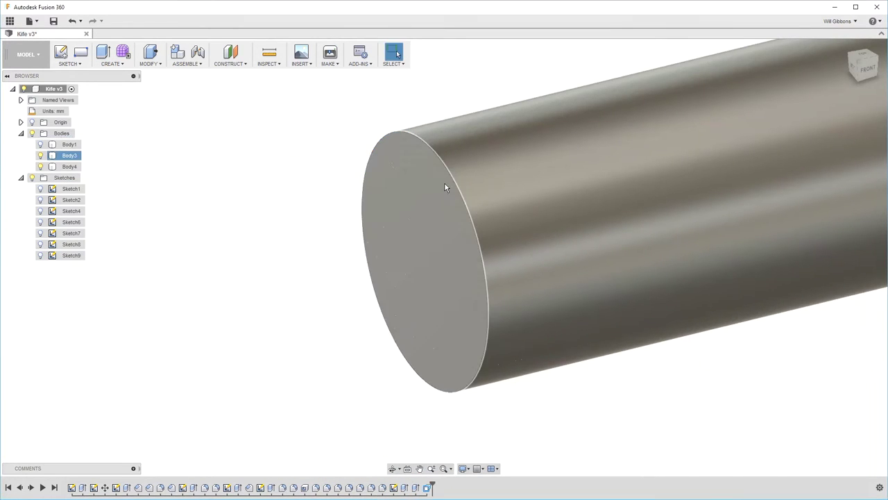
pyautogui.press('f')
pyautogui.click(452, 180)
pyautogui.press('Return')
# - Zoom out to the whole knife and open the Appearance library
pyautogui.scroll(-5, 455, 181)
pyautogui.moveTo(455, 180)
pyautogui.keyDown('shift'); pyautogui.mouseDown(button='middle')
pyautogui.moveTo(464, 159)
pyautogui.moveTo(446, 196)
pyautogui.moveTo(399, 188)
pyautogui.moveTo(356, 201)
pyautogui.mouseUp(button='middle'); pyautogui.keyUp('shift')
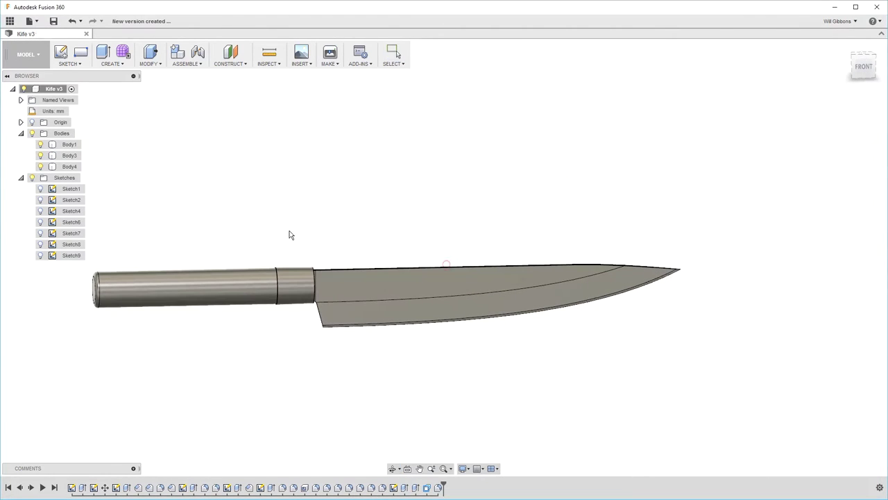
pyautogui.press('a')
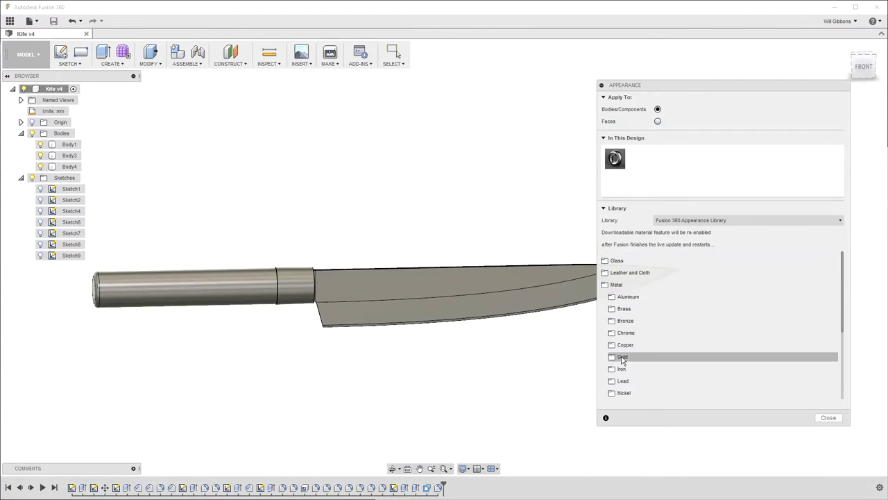
# - Apply glossy plastic appearances: blue to the handle, black to the bolster, green to the blade
pyautogui.click(618, 308)
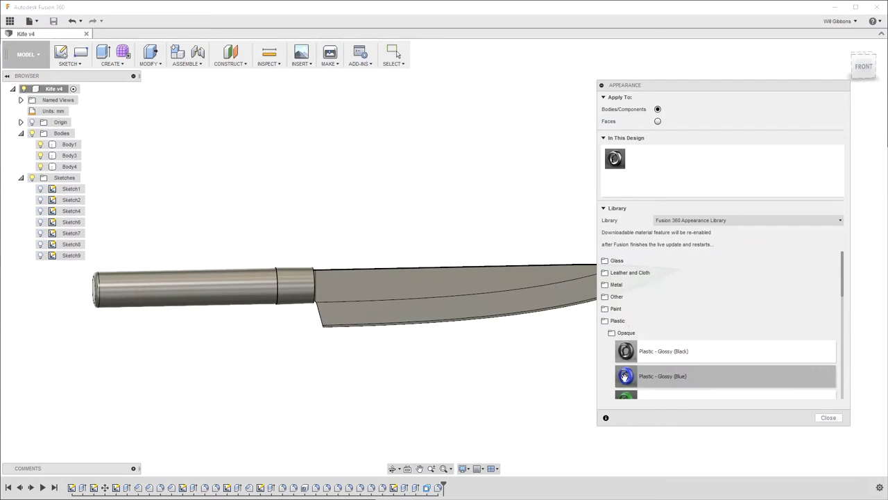
pyautogui.moveTo(624, 375); pyautogui.dragTo(220, 290)
pyautogui.moveTo(304, 292); pyautogui.dragTo(304, 292)
pyautogui.scroll(1, 232, 268)
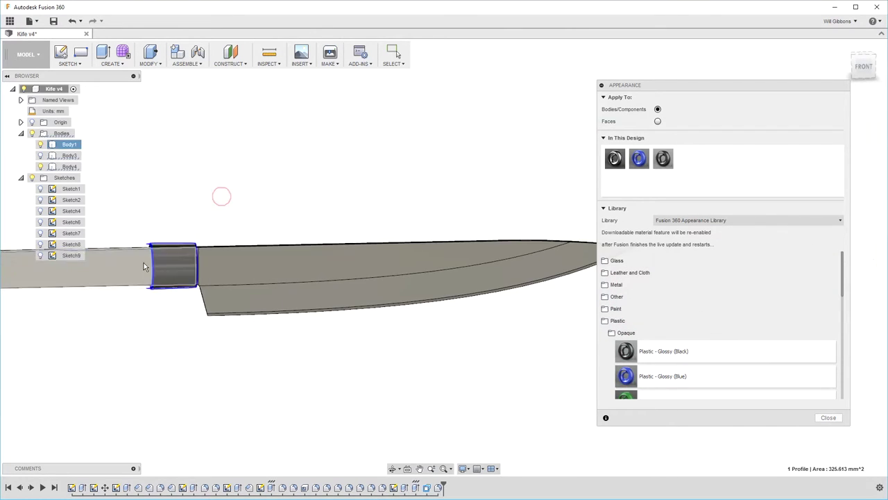
pyautogui.scroll(2, 261, 223)
pyautogui.keyDown('shift'); pyautogui.moveTo(292, 272); pyautogui.dragTo(359, 186, button='middle'); pyautogui.keyUp('shift')
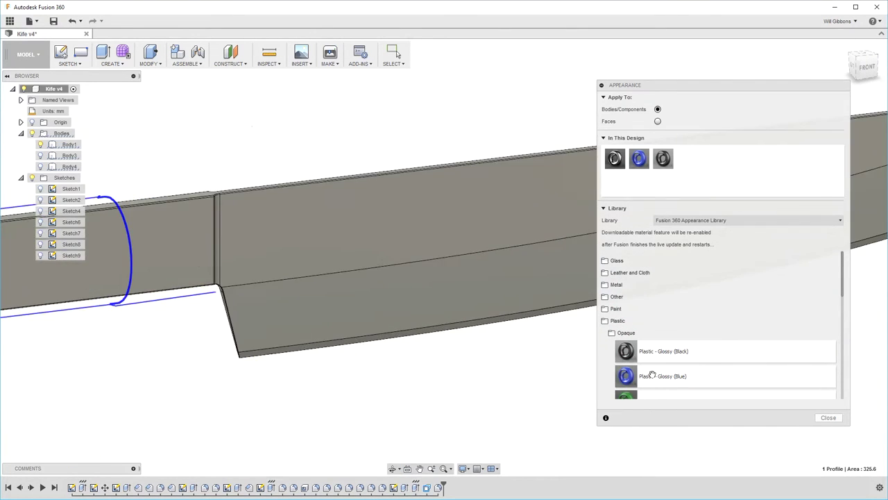
pyautogui.scroll(-2, 648, 371)
pyautogui.moveTo(626, 345); pyautogui.dragTo(350, 224)
# - With Apply To set to Faces, make the blade's lower face glossy grey and its cutting edge red
pyautogui.click(658, 121)
pyautogui.moveTo(626, 370); pyautogui.dragTo(404, 313)
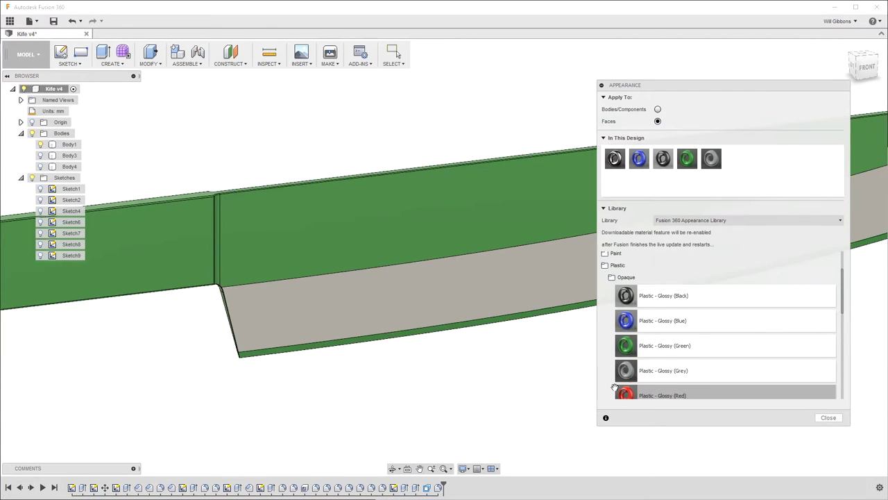
pyautogui.keyDown('shift'); pyautogui.moveTo(524, 346); pyautogui.dragTo(510, 342, button='middle'); pyautogui.keyUp('shift')
pyautogui.moveTo(401, 271); pyautogui.dragTo(402, 272)
pyautogui.scroll(2, 431, 302)
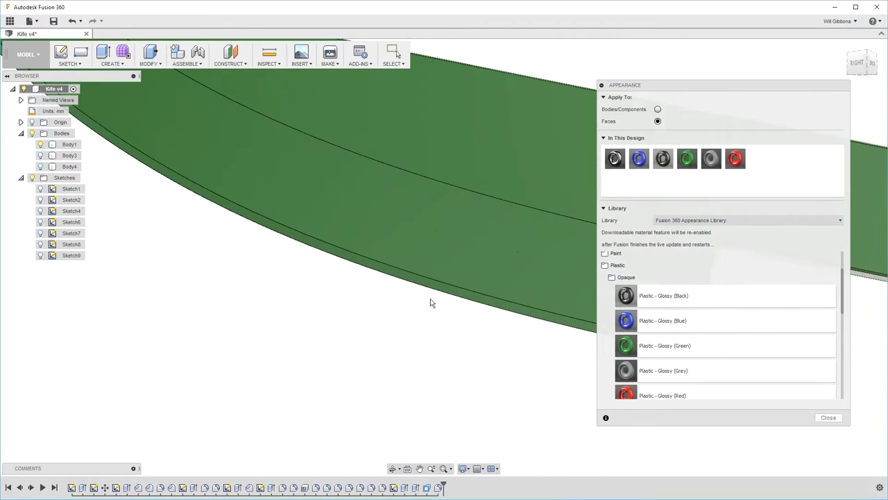
pyautogui.scroll(-5, 456, 320)
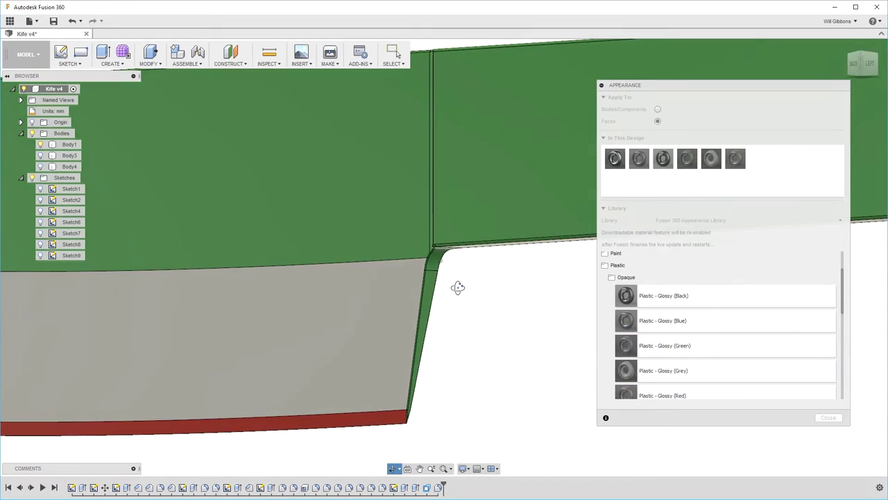
pyautogui.keyDown('shift'); pyautogui.moveTo(458, 287); pyautogui.dragTo(577, 85, button='middle'); pyautogui.keyUp('shift')
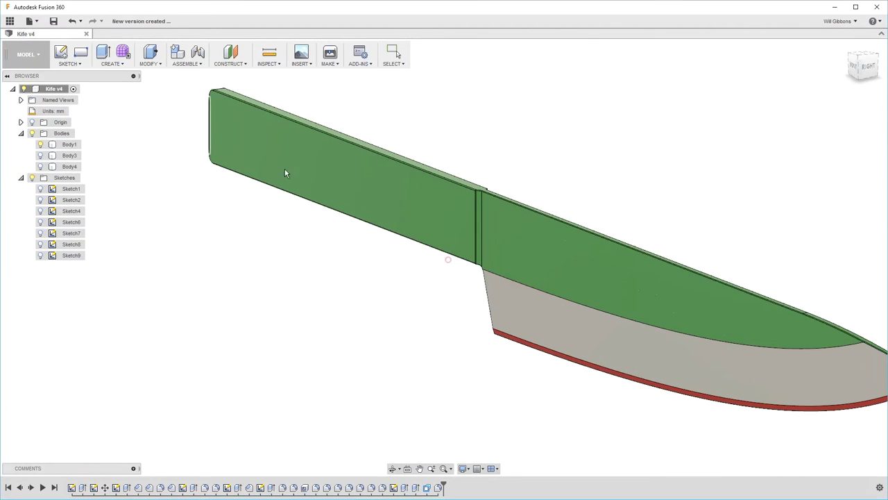
# - Export the Kife v5 knife model from the File menu, then quit Fusion 360
pyautogui.click(25, 54)
pyautogui.click(17, 109)
pyautogui.click(10, 21)
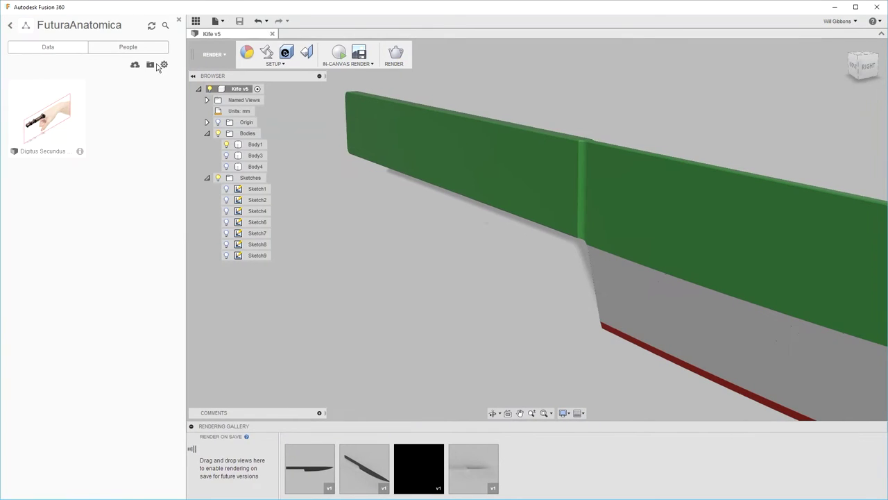
pyautogui.click(29, 21)
pyautogui.click(41, 117)
pyautogui.click(587, 244)
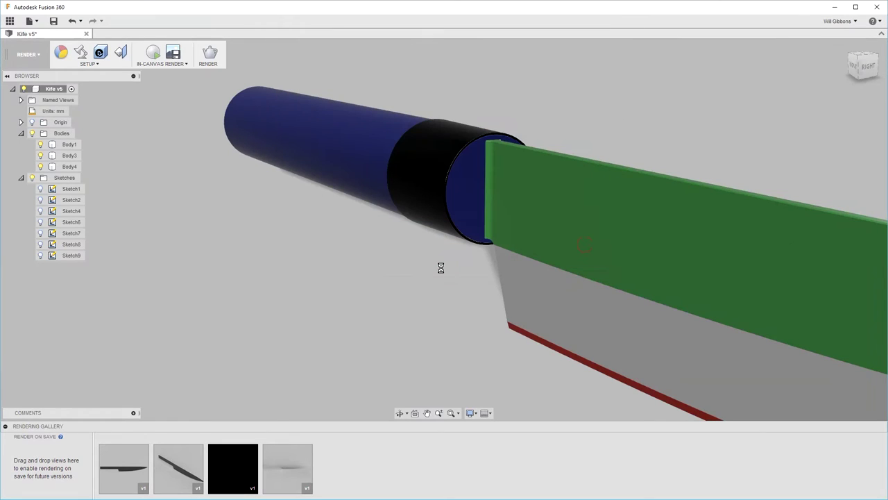
pyautogui.click(877, 9)
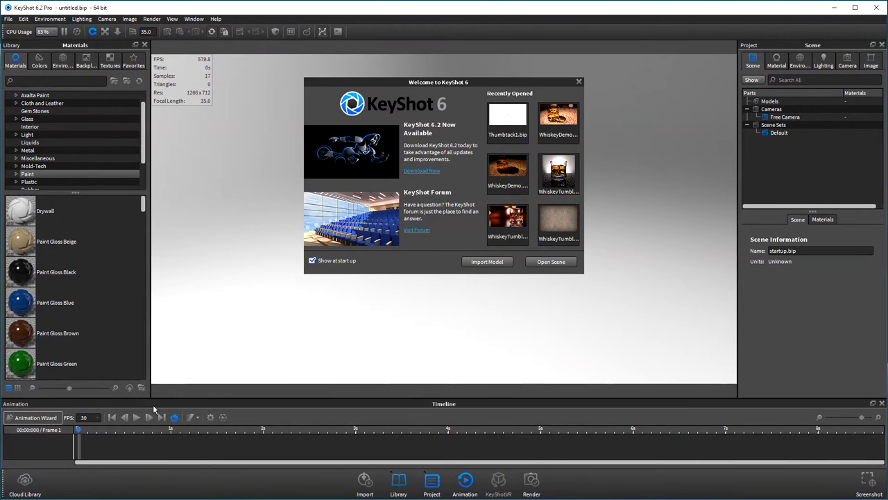
# - Import Kife v5.step into KeyShot and open the Cloud Library of materials
pyautogui.click(8, 19)
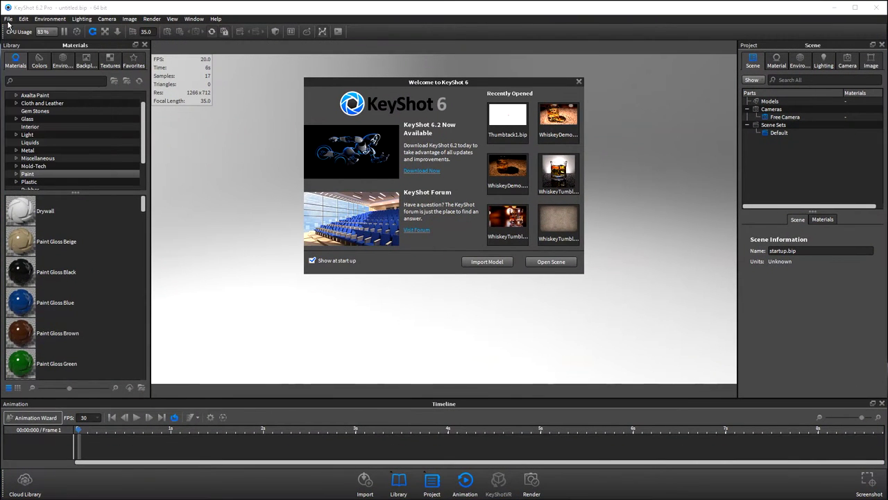
pyautogui.click(9, 19)
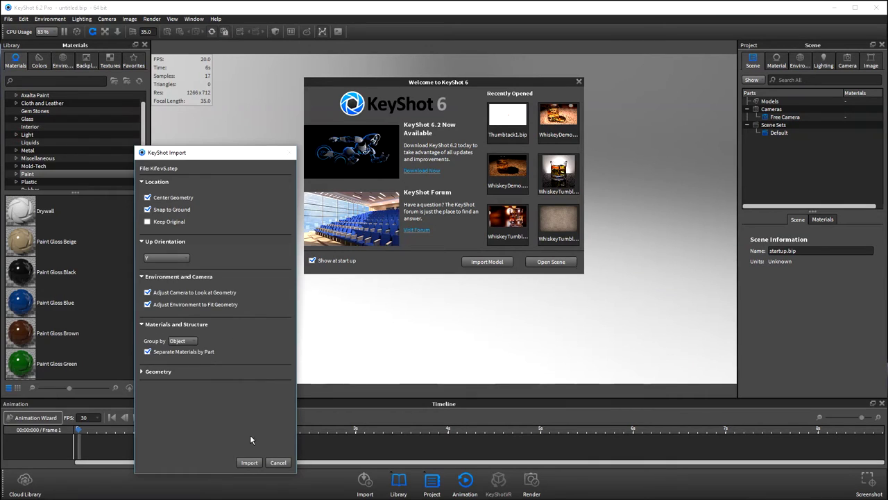
pyautogui.click(249, 462)
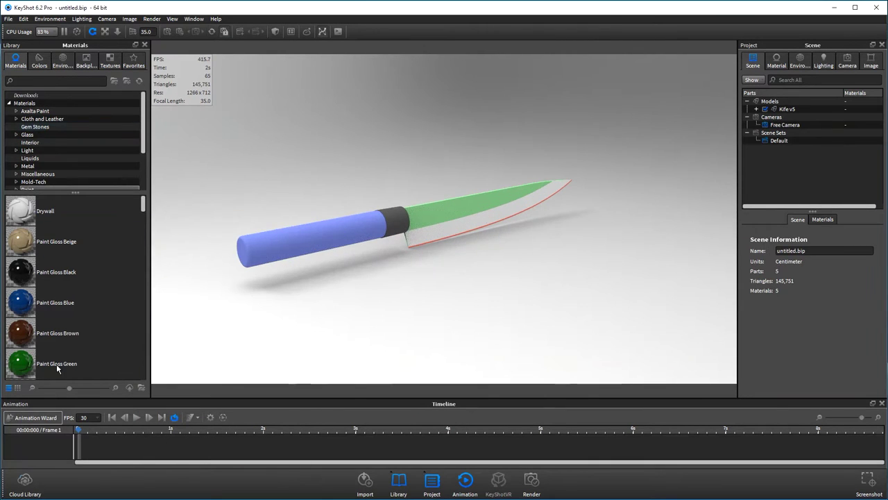
pyautogui.click(25, 478)
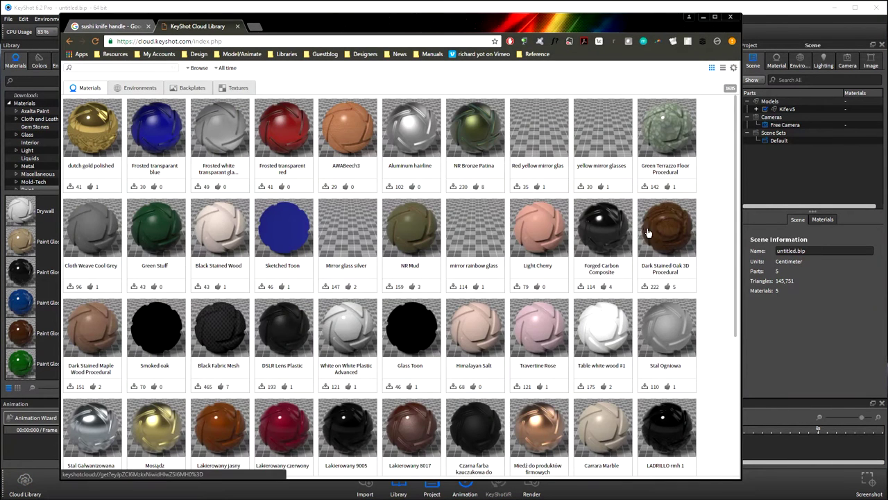
# - Download Dark Stained Oak 3D Procedural and Damascus Steel, then apply the oak to the handle
pyautogui.click(648, 233)
pyautogui.click(634, 307)
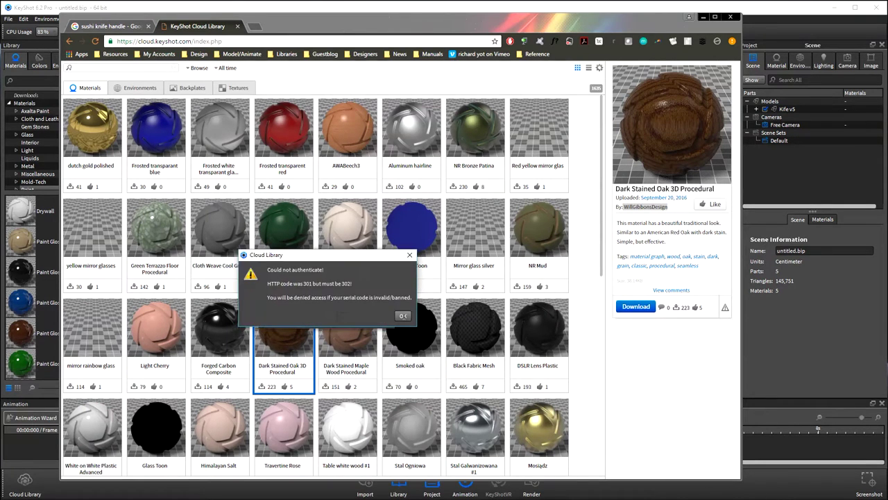
pyautogui.press('Return')
pyautogui.press('Return')
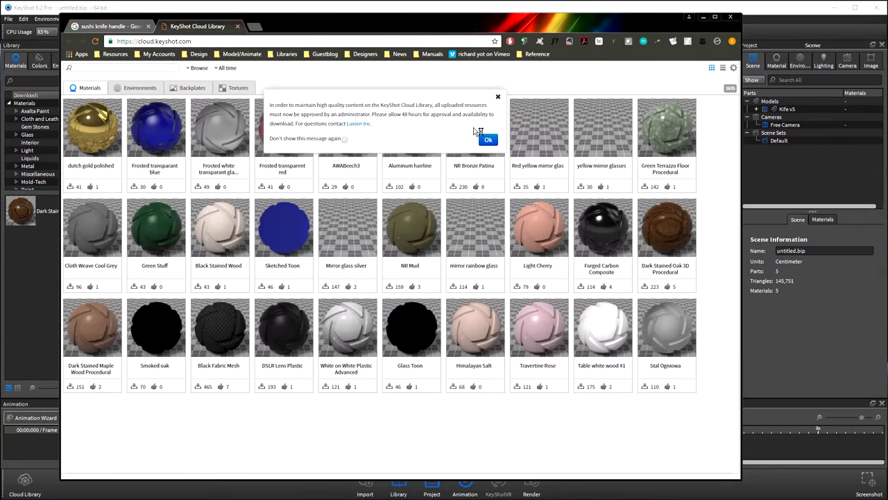
pyautogui.click(228, 68)
pyautogui.click(200, 70)
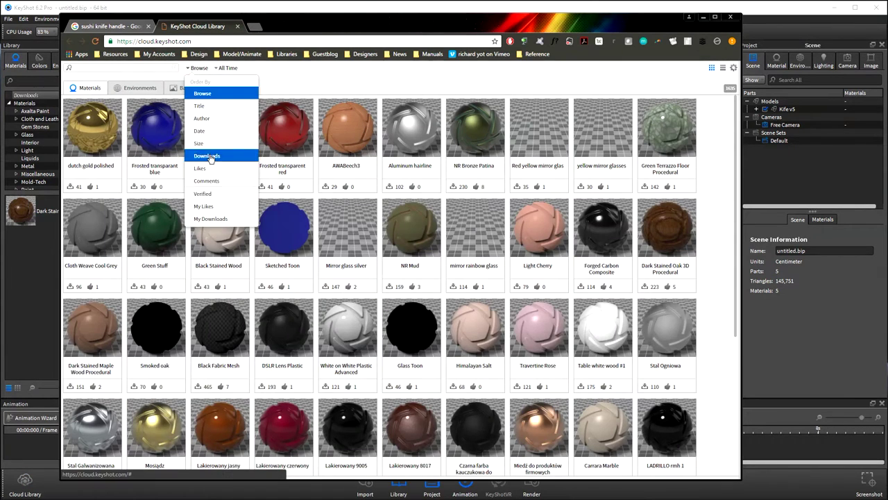
pyautogui.click(209, 154)
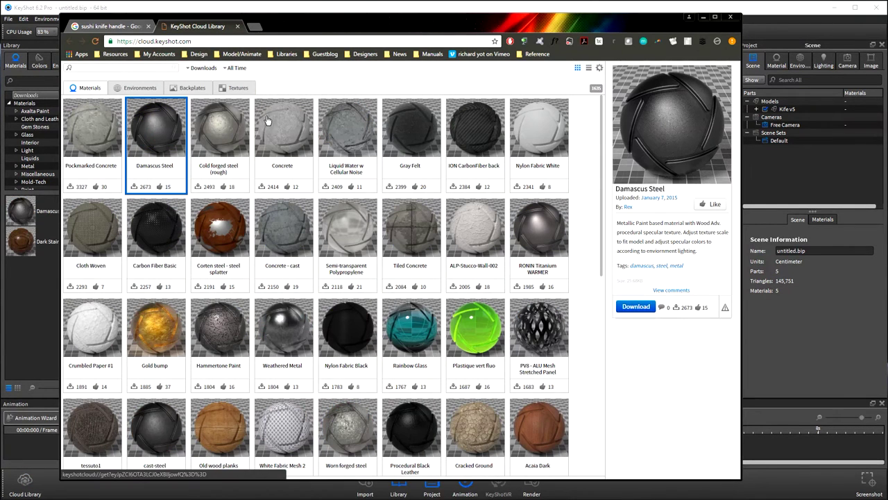
pyautogui.click(731, 17)
pyautogui.moveTo(21, 241); pyautogui.dragTo(333, 222)
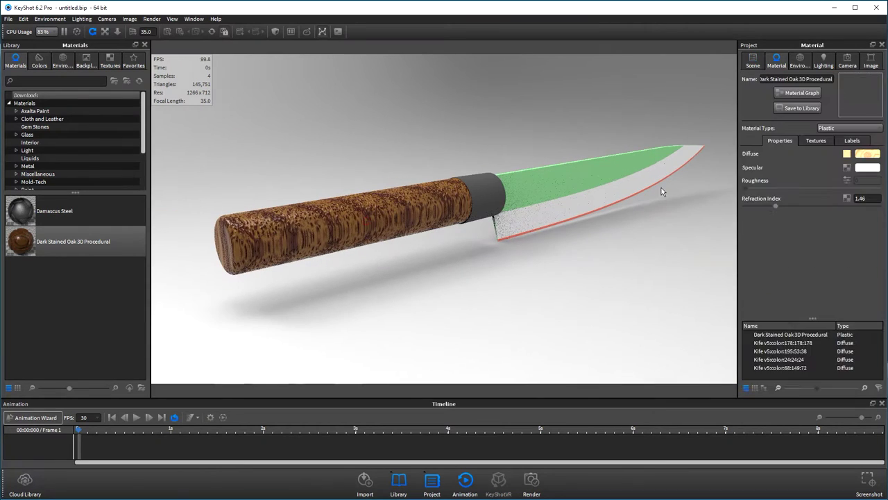
# - Set the handle's oak wood texture scale to 0.3
pyautogui.doubleClick(386, 222)
pyautogui.moveTo(810, 290); pyautogui.dragTo(744, 297)
pyautogui.write('1')
pyautogui.press('Return')
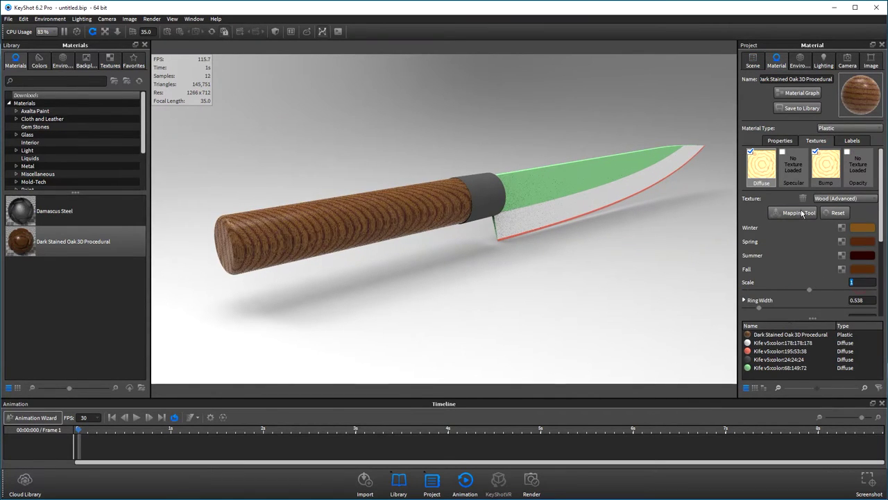
# - Rotate the oak texture with the Mapping Tool so the grain runs along the handle
pyautogui.click(799, 212)
pyautogui.moveTo(486, 208)
pyautogui.mouseDown()
pyautogui.moveTo(548, 229)
pyautogui.moveTo(644, 230)
pyautogui.moveTo(523, 277)
pyautogui.mouseUp()
pyautogui.moveTo(461, 171); pyautogui.dragTo(535, 237)
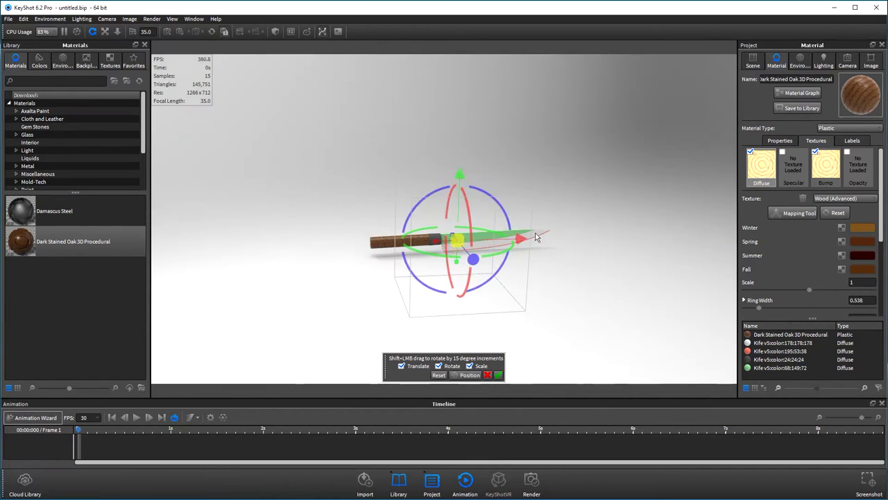
pyautogui.scroll(5, 397, 248)
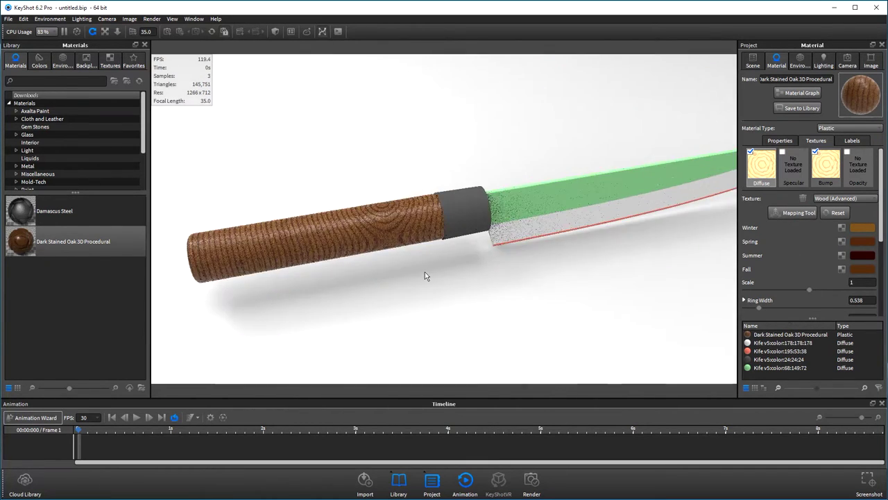
pyautogui.click(799, 212)
pyautogui.moveTo(450, 170); pyautogui.dragTo(447, 229)
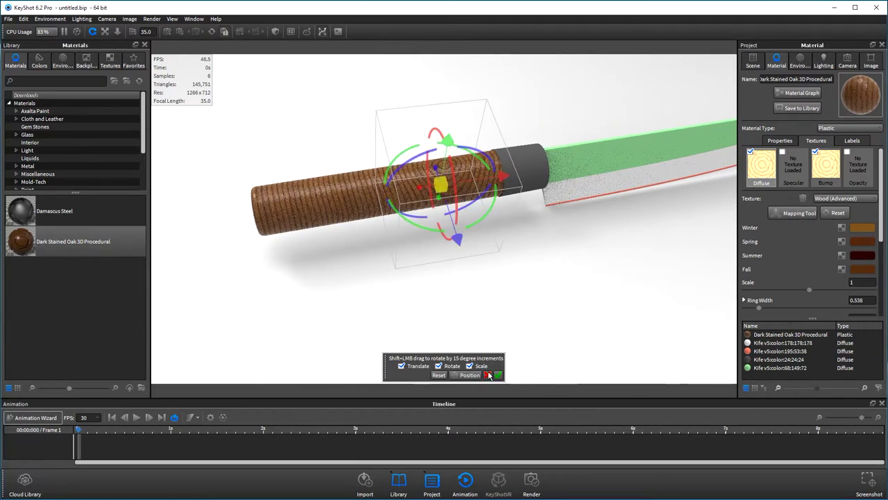
pyautogui.moveTo(494, 174)
pyautogui.mouseDown()
pyautogui.moveTo(522, 217)
pyautogui.moveTo(553, 238)
pyautogui.mouseUp()
pyautogui.click(497, 375)
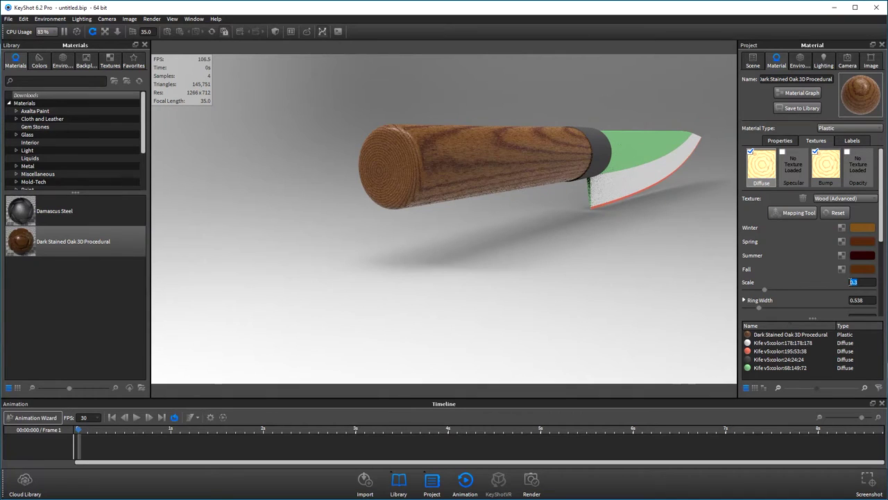
# - Refine the wood texture placement as seen from the handle's end
pyautogui.moveTo(541, 278); pyautogui.dragTo(600, 277)
pyautogui.click(799, 212)
pyautogui.moveTo(646, 238)
pyautogui.mouseDown()
pyautogui.moveTo(618, 249)
pyautogui.moveTo(585, 236)
pyautogui.moveTo(660, 167)
pyautogui.moveTo(585, 234)
pyautogui.moveTo(664, 174)
pyautogui.mouseUp()
pyautogui.click(498, 375)
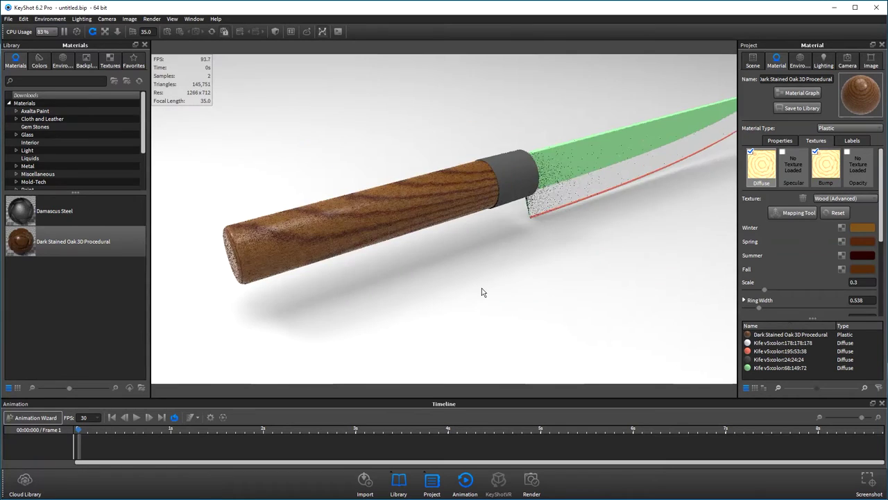
pyautogui.moveTo(500, 278)
pyautogui.mouseDown()
pyautogui.moveTo(455, 231)
pyautogui.moveTo(389, 208)
pyautogui.mouseUp()
pyautogui.click(37, 80)
# - Apply Brass Polished to the bolster and a studio lighting environment to the scene
pyautogui.write('brass po')
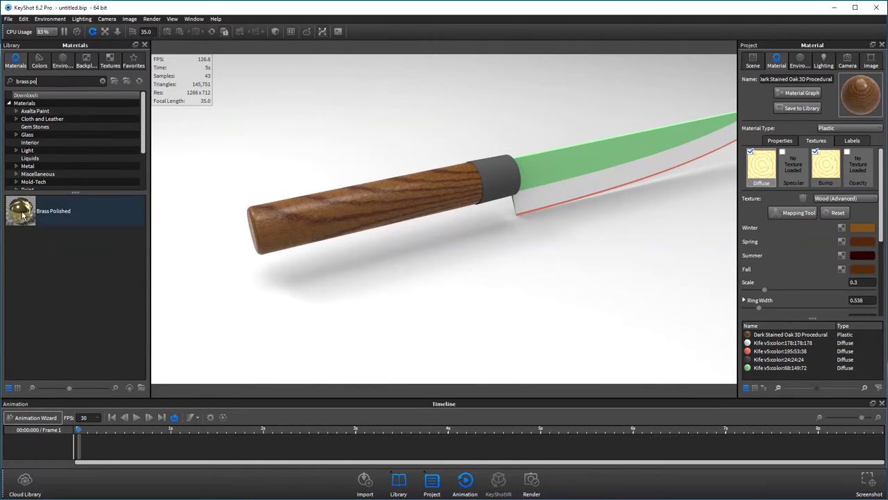
pyautogui.moveTo(23, 215); pyautogui.dragTo(494, 173)
pyautogui.click(62, 61)
pyautogui.moveTo(99, 211); pyautogui.dragTo(444, 307)
pyautogui.scroll(3, 419, 219)
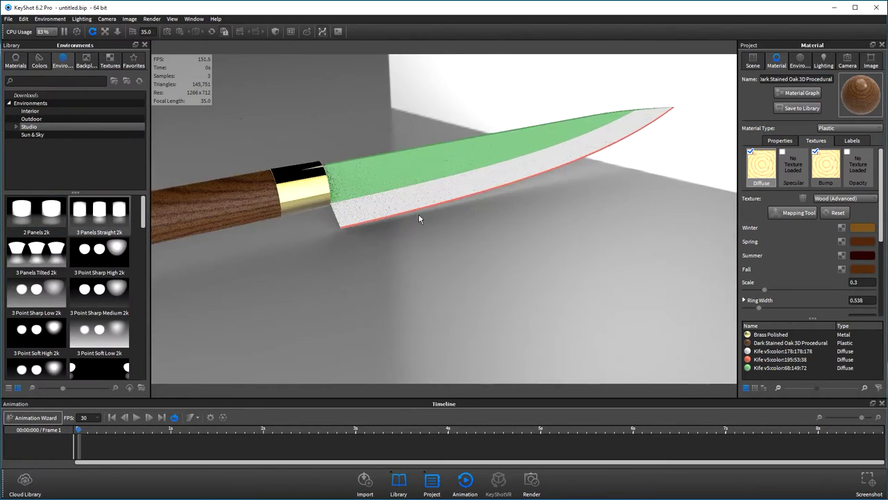
pyautogui.click(15, 61)
# - Apply Damascus Steel to the blade, with ring spacing variation 1 and axial noise 40
pyautogui.moveTo(20, 210); pyautogui.dragTo(380, 192)
pyautogui.scroll(3, 342, 205)
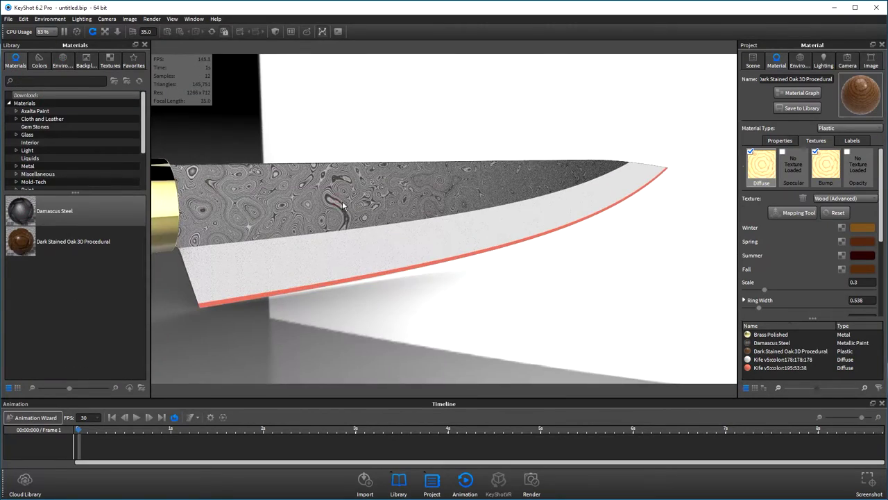
pyautogui.doubleClick(342, 205)
pyautogui.moveTo(448, 256)
pyautogui.mouseDown()
pyautogui.moveTo(526, 297)
pyautogui.moveTo(576, 281)
pyautogui.mouseUp()
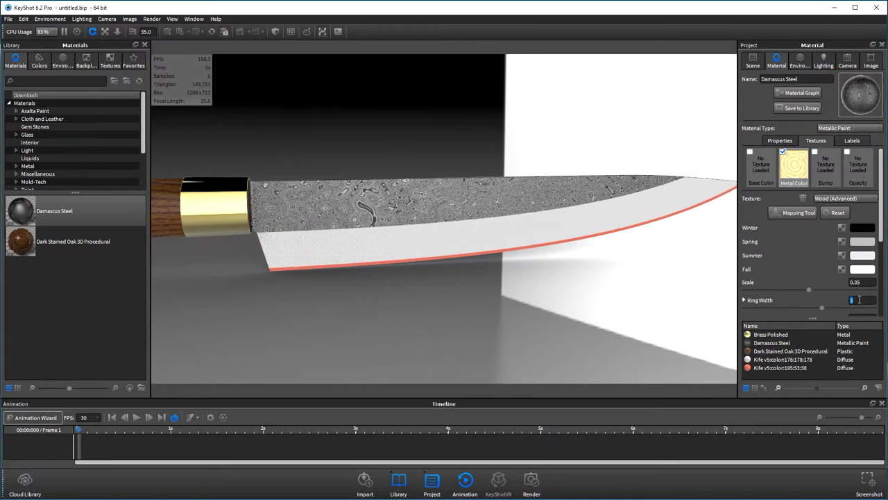
pyautogui.scroll(-3, 859, 300)
pyautogui.write('1')
pyautogui.press('Return')
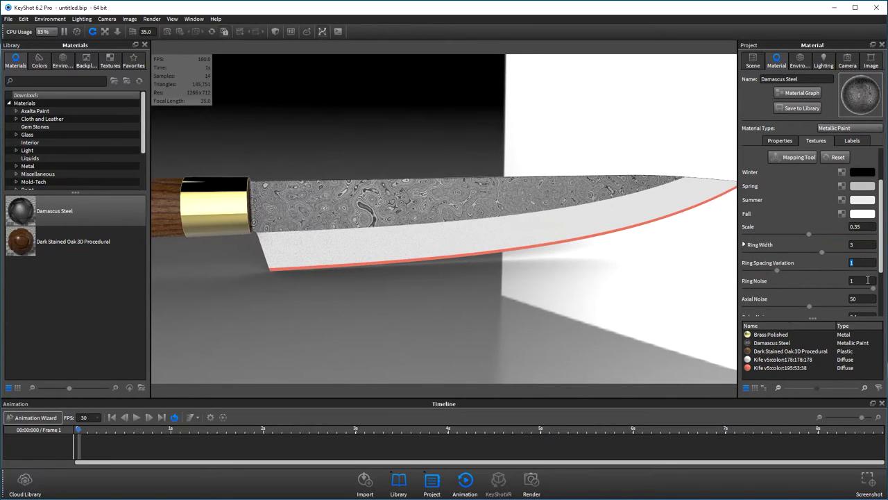
pyautogui.scroll(-3, 867, 280)
pyautogui.doubleClick(857, 243)
pyautogui.write('40')
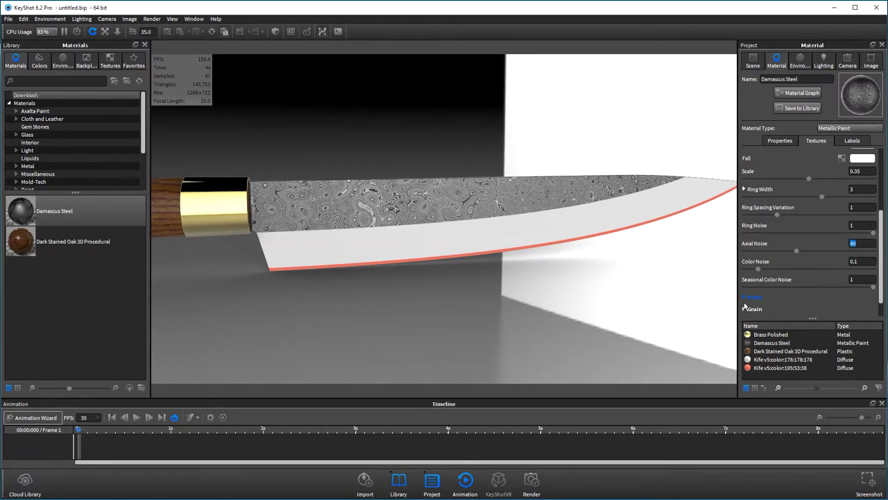
pyautogui.click(746, 308)
pyautogui.scroll(-3, 805, 277)
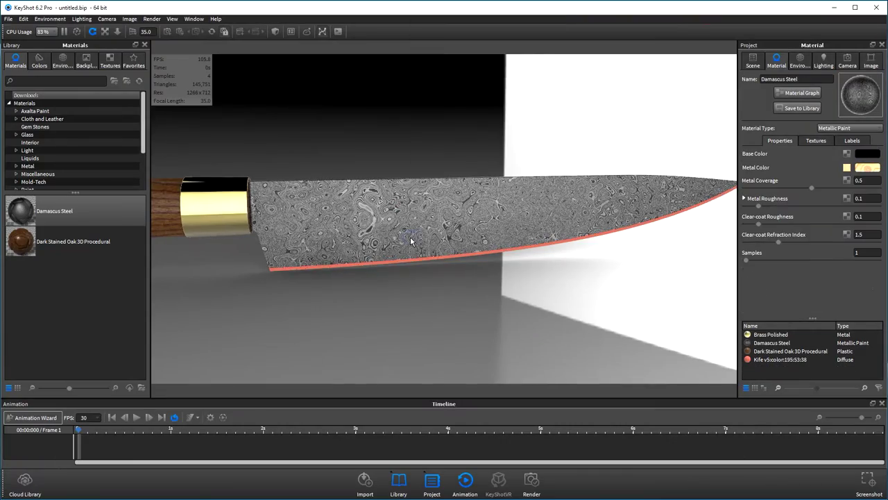
# - Apply Steel Polished to the blade's cutting edge
pyautogui.moveTo(441, 238); pyautogui.dragTo(313, 236)
pyautogui.scroll(3, 313, 236)
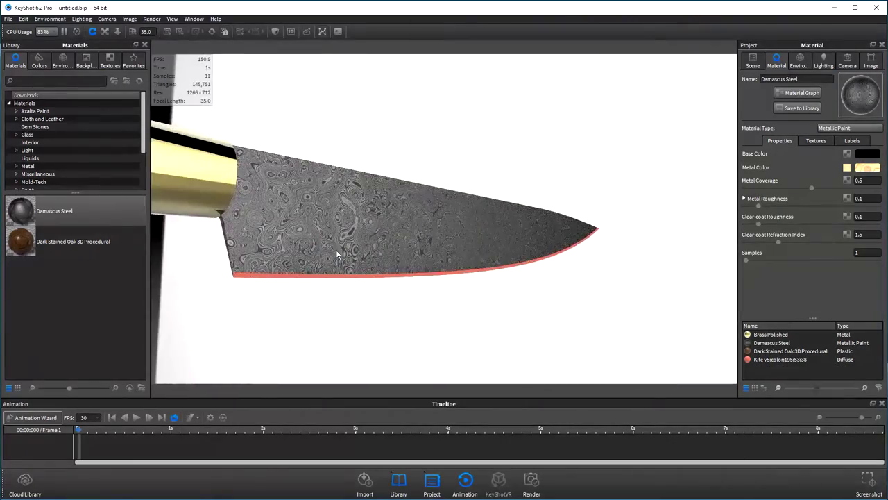
pyautogui.scroll(2, 336, 249)
pyautogui.click(66, 81)
pyautogui.write('steel po')
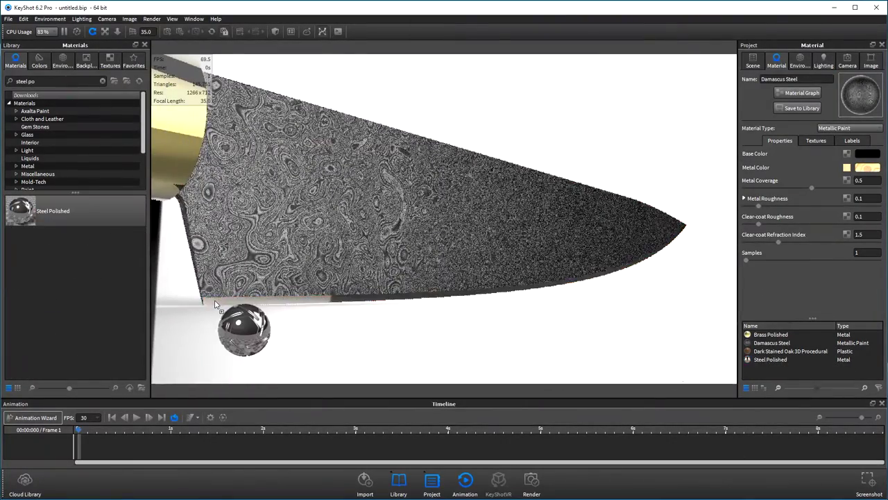
pyautogui.moveTo(20, 210); pyautogui.dragTo(258, 300)
pyautogui.scroll(-5, 407, 275)
pyautogui.scroll(3, 362, 217)
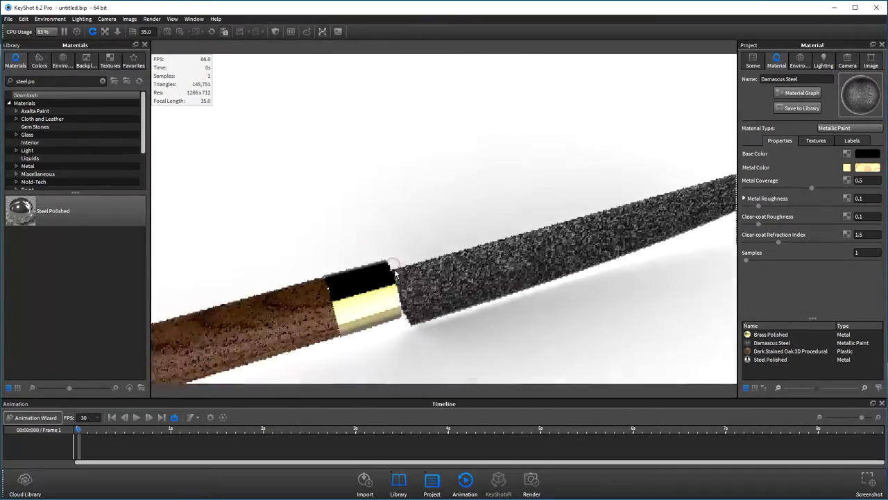
pyautogui.click(110, 61)
# - Add the fingerprints texture to the brass and place it cylindrically around the bolster
pyautogui.moveTo(88, 220); pyautogui.dragTo(357, 212)
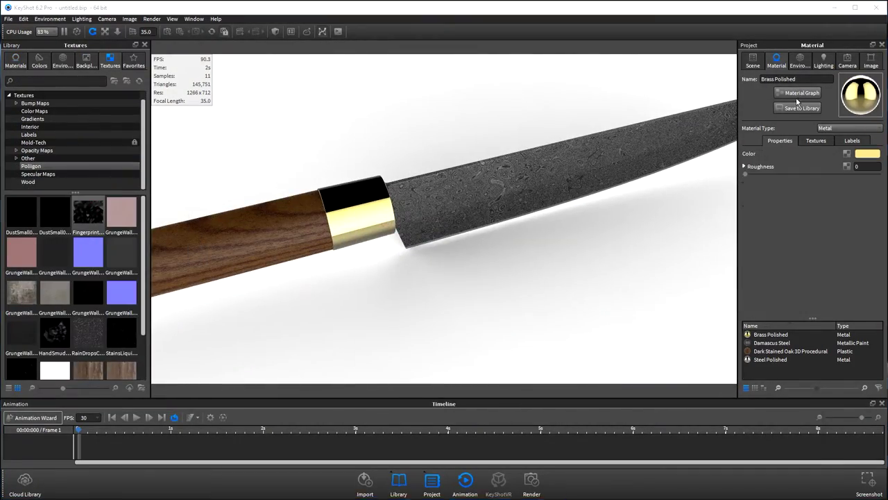
pyautogui.click(438, 301)
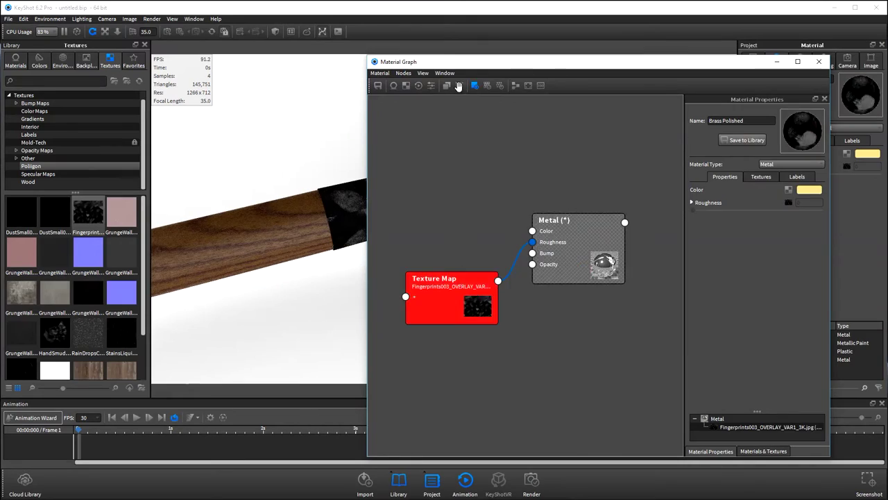
pyautogui.moveTo(451, 61); pyautogui.dragTo(509, 54)
pyautogui.click(843, 236)
pyautogui.click(807, 225)
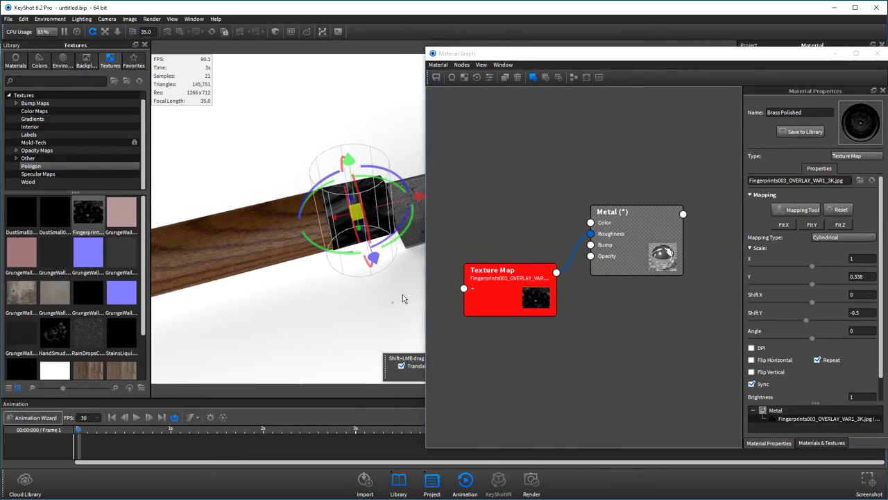
pyautogui.moveTo(403, 299); pyautogui.dragTo(337, 277)
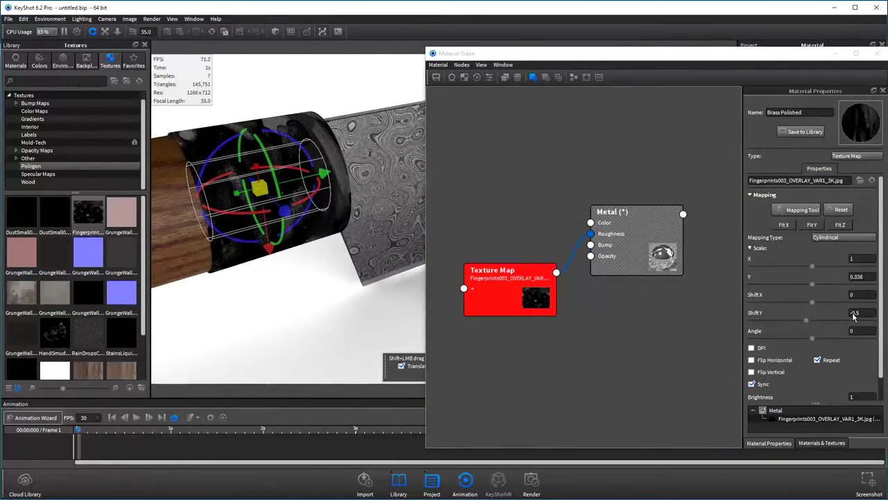
pyautogui.click(782, 226)
pyautogui.moveTo(227, 182); pyautogui.dragTo(312, 186)
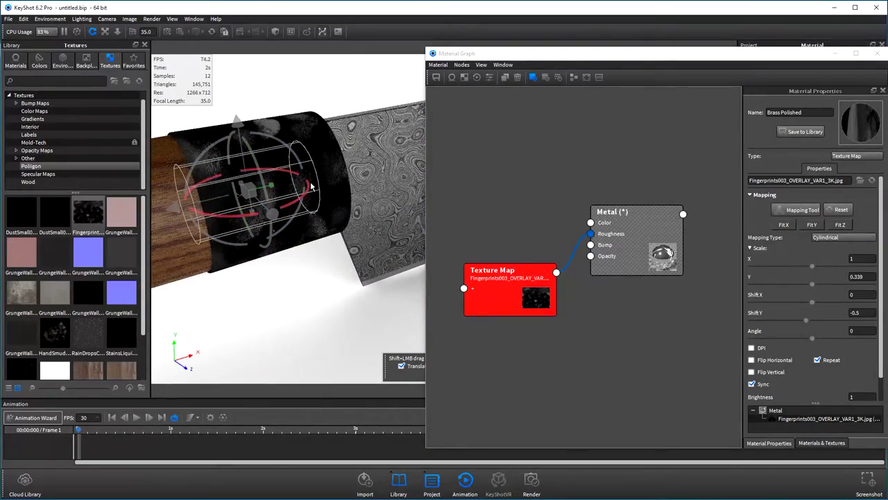
pyautogui.moveTo(248, 187); pyautogui.dragTo(297, 181)
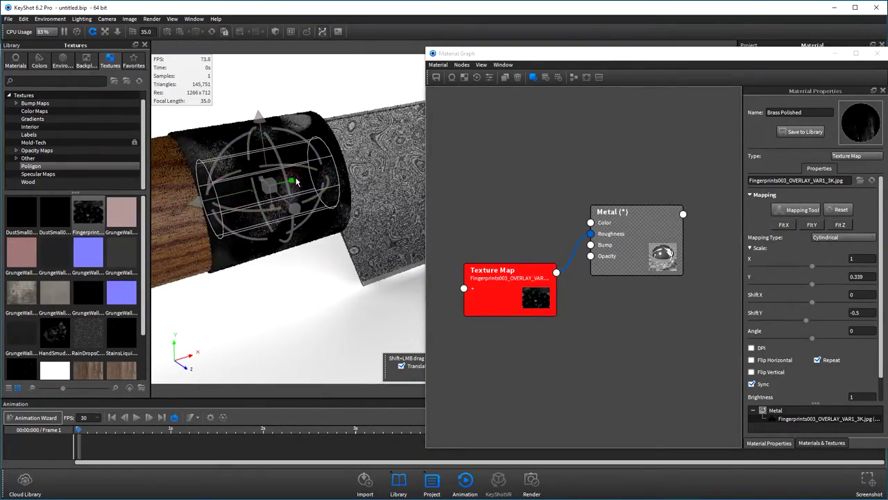
pyautogui.click(366, 352)
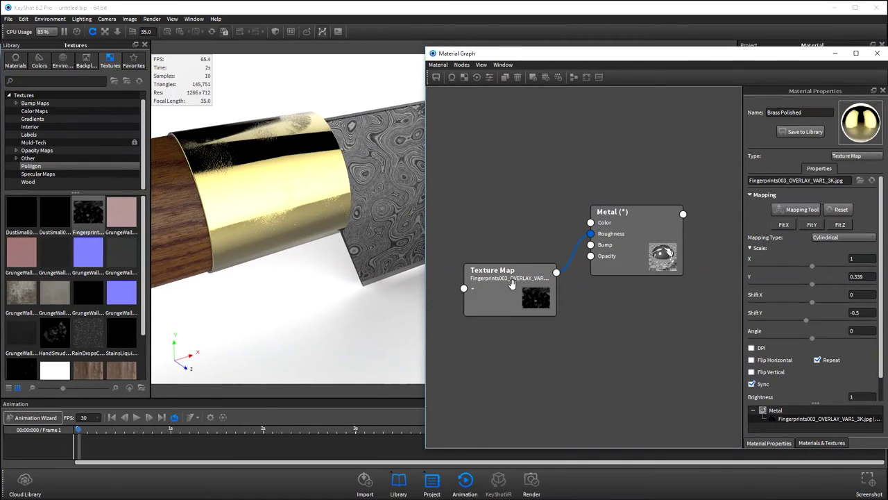
# - Combine DustSmall005 in a Color Composite feeding Roughness, with Source Alpha 0.633
pyautogui.moveTo(54, 211); pyautogui.dragTo(511, 360)
pyautogui.rightClick(580, 308)
pyautogui.click(659, 344)
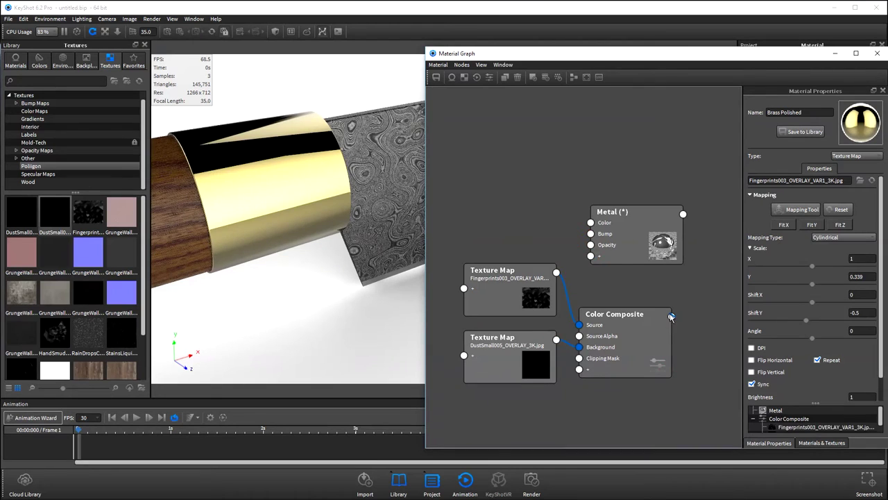
pyautogui.click(639, 273)
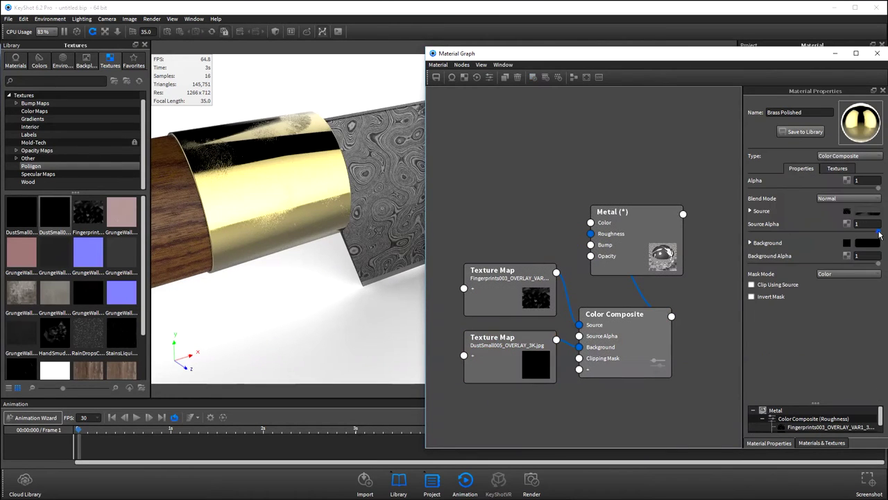
pyautogui.moveTo(859, 231); pyautogui.dragTo(832, 231)
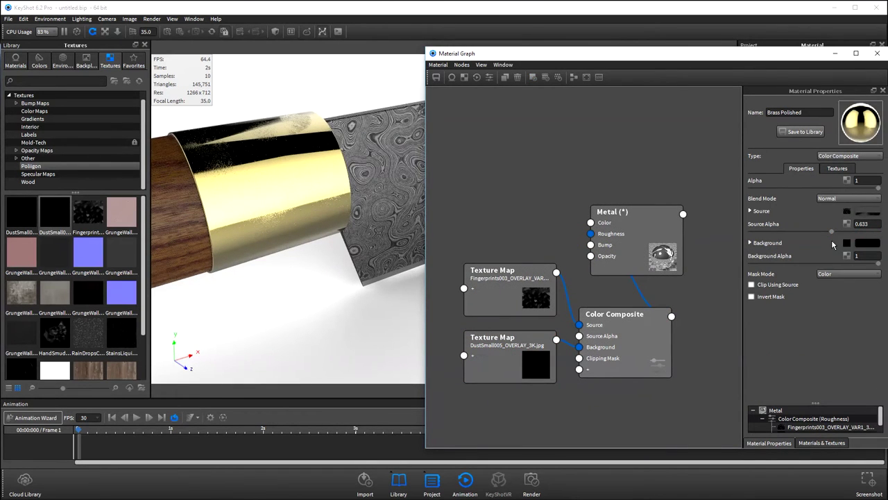
pyautogui.moveTo(500, 278); pyautogui.dragTo(467, 242)
pyautogui.moveTo(521, 362); pyautogui.dragTo(488, 311)
# - Tidy the node layout and add a Diffuse node to the graph
pyautogui.click(644, 222)
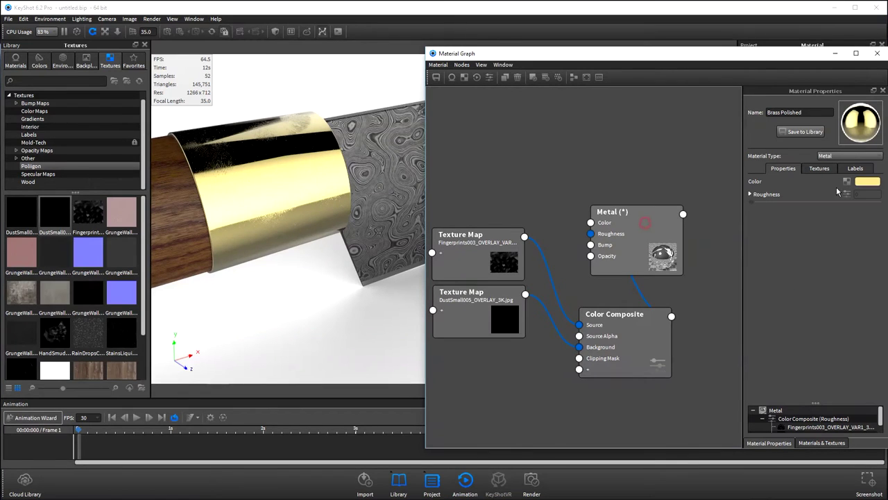
pyautogui.moveTo(612, 212); pyautogui.dragTo(615, 154)
pyautogui.moveTo(614, 313); pyautogui.dragTo(555, 340)
pyautogui.moveTo(461, 234); pyautogui.dragTo(453, 192)
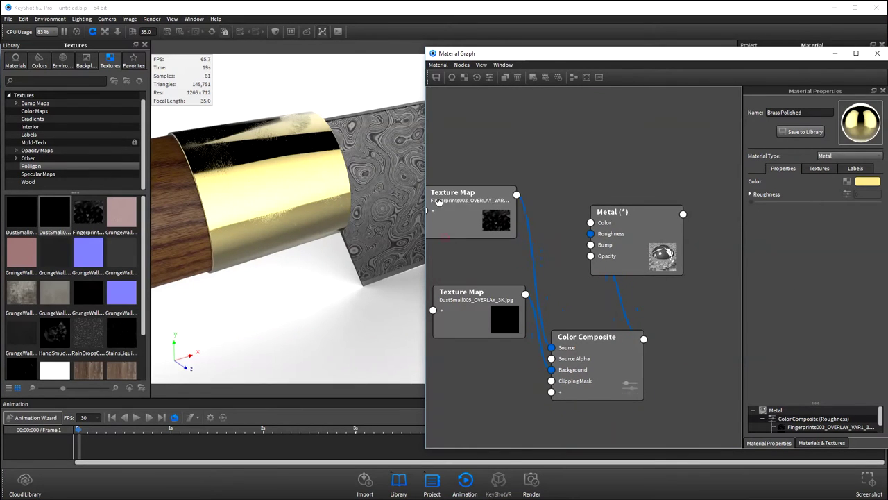
pyautogui.moveTo(462, 292); pyautogui.dragTo(456, 252)
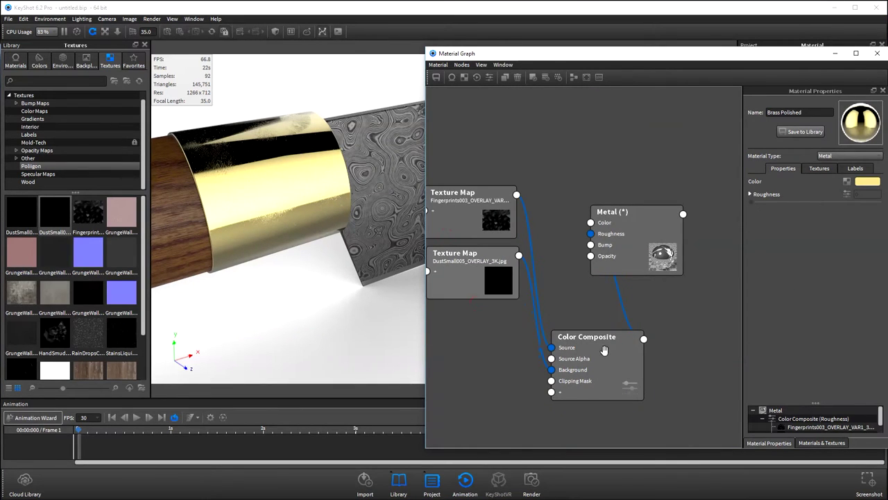
pyautogui.moveTo(615, 154); pyautogui.dragTo(628, 196)
pyautogui.moveTo(555, 340); pyautogui.dragTo(564, 328)
pyautogui.rightClick(646, 291)
pyautogui.click(756, 299)
pyautogui.click(621, 331)
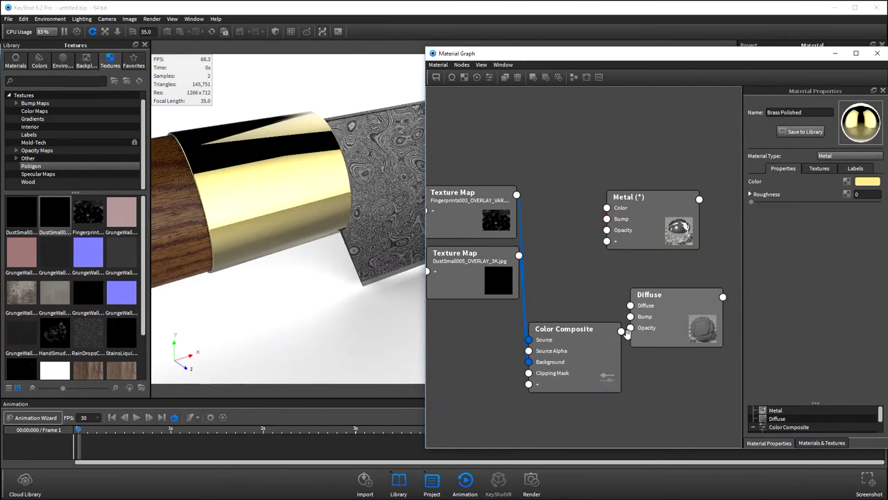
# - Give the Diffuse node a colour and connect it to the metal as a label
pyautogui.click(670, 301)
pyautogui.click(867, 181)
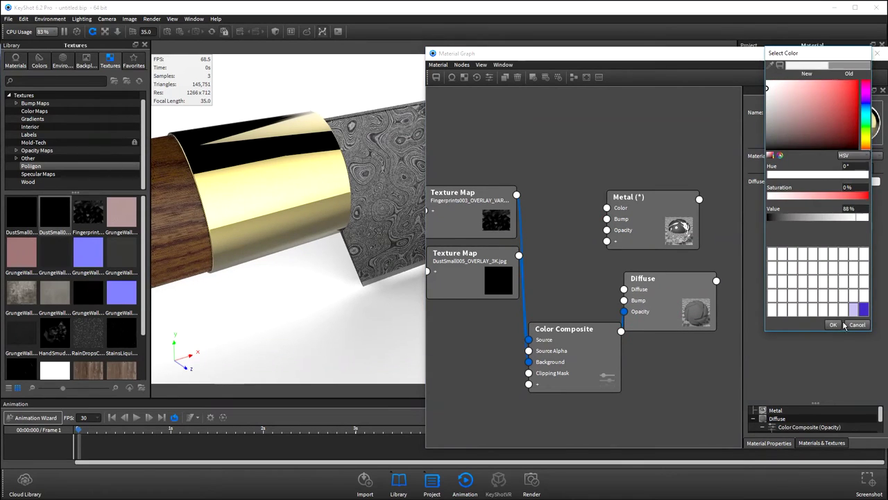
pyautogui.click(833, 325)
pyautogui.moveTo(642, 279); pyautogui.dragTo(604, 256)
pyautogui.moveTo(682, 250); pyautogui.dragTo(608, 238)
pyautogui.moveTo(629, 199); pyautogui.dragTo(669, 125)
pyautogui.moveTo(596, 285); pyautogui.dragTo(642, 245)
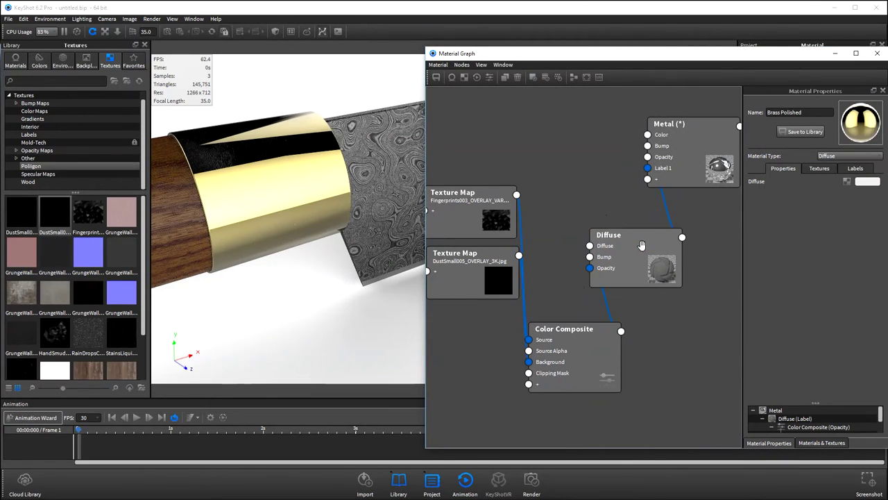
# - Brighten the dust texture and set the metal roughness to 0.005
pyautogui.click(569, 351)
pyautogui.click(846, 212)
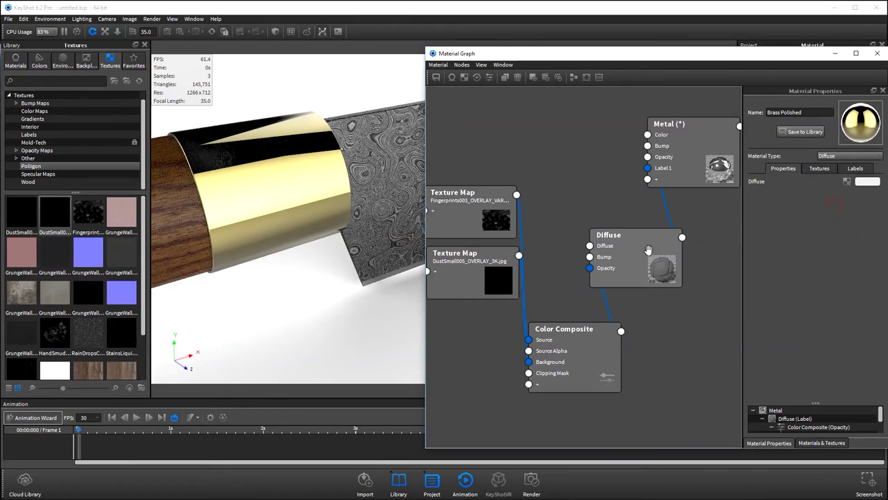
pyautogui.click(528, 244)
pyautogui.moveTo(502, 291); pyautogui.dragTo(494, 294)
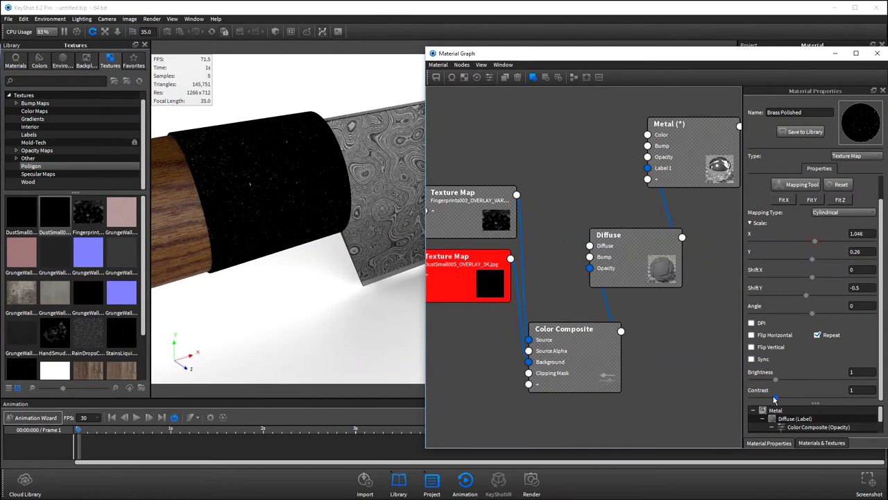
pyautogui.click(478, 270)
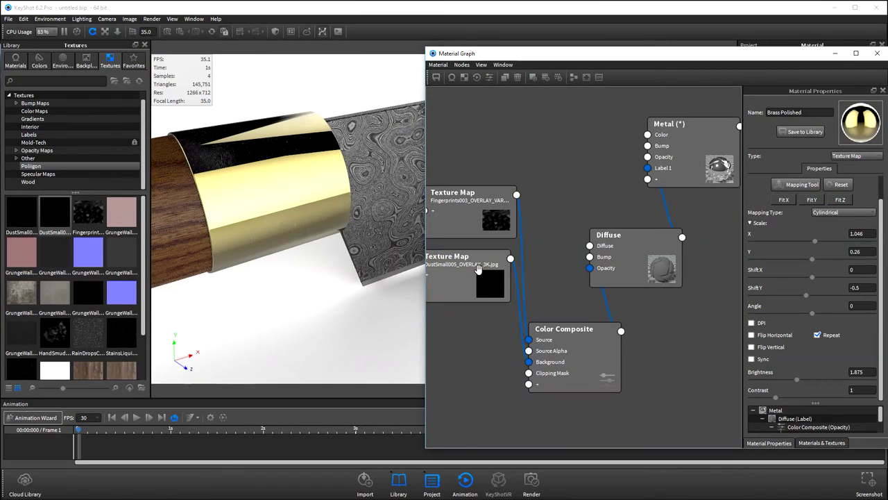
pyautogui.click(666, 147)
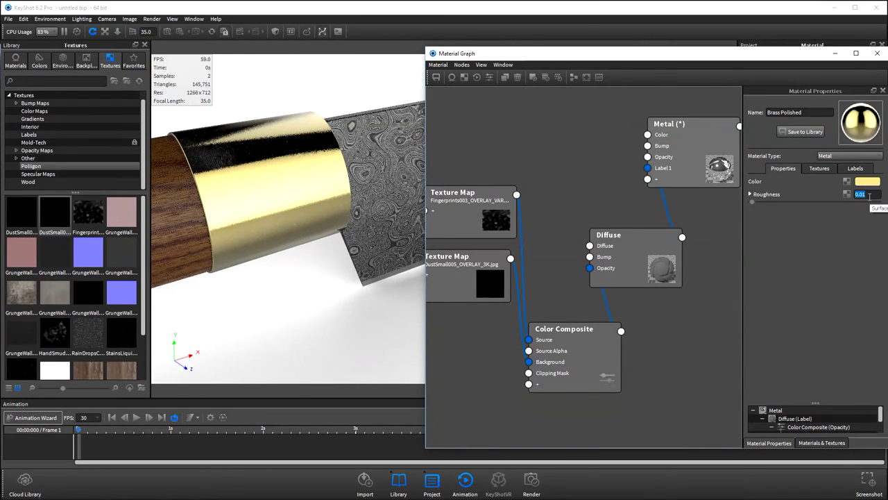
pyautogui.write('5')
pyautogui.press('Return')
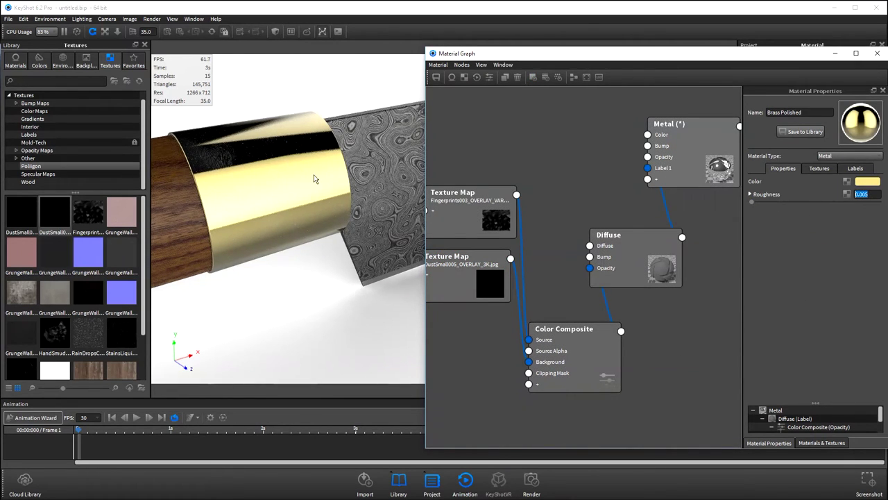
pyautogui.scroll(3, 314, 179)
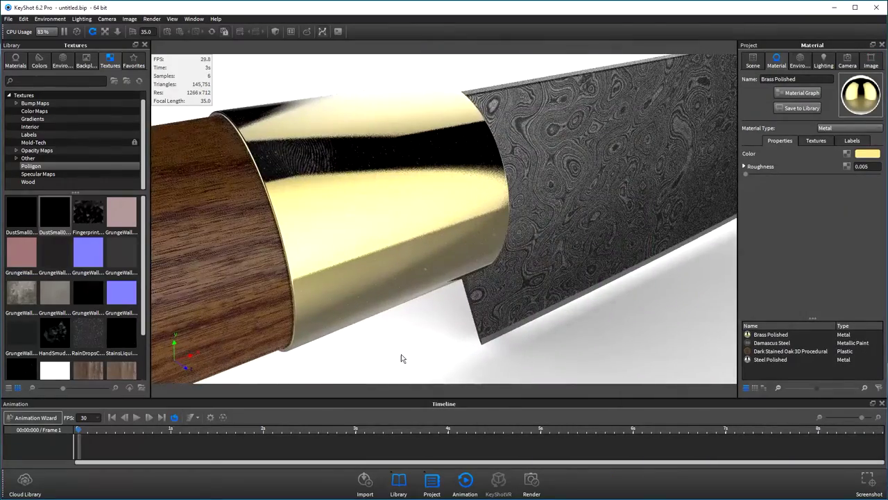
# - Rotate the knife model to −60° about X with the axis set to Global
pyautogui.scroll(-2, 401, 357)
pyautogui.scroll(-3, 393, 357)
pyautogui.scroll(-5, 400, 353)
pyautogui.scroll(-2, 416, 333)
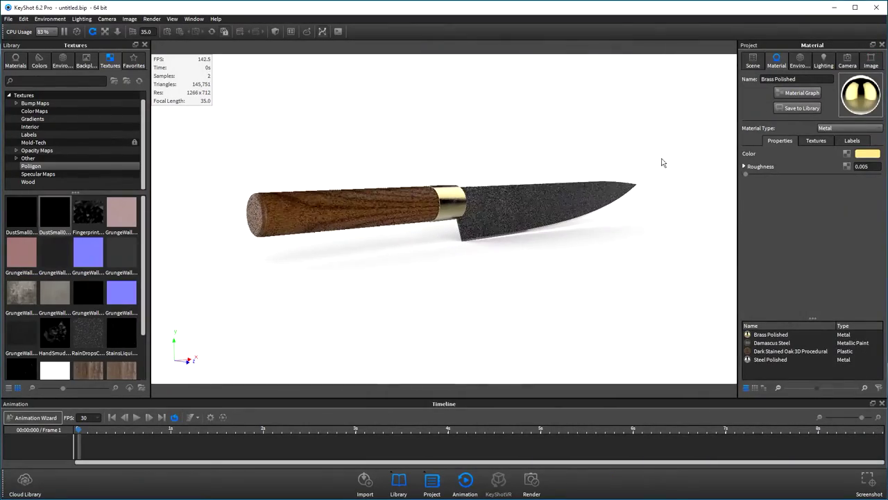
pyautogui.click(752, 61)
pyautogui.click(464, 479)
pyautogui.click(787, 109)
pyautogui.click(813, 250)
pyautogui.click(817, 265)
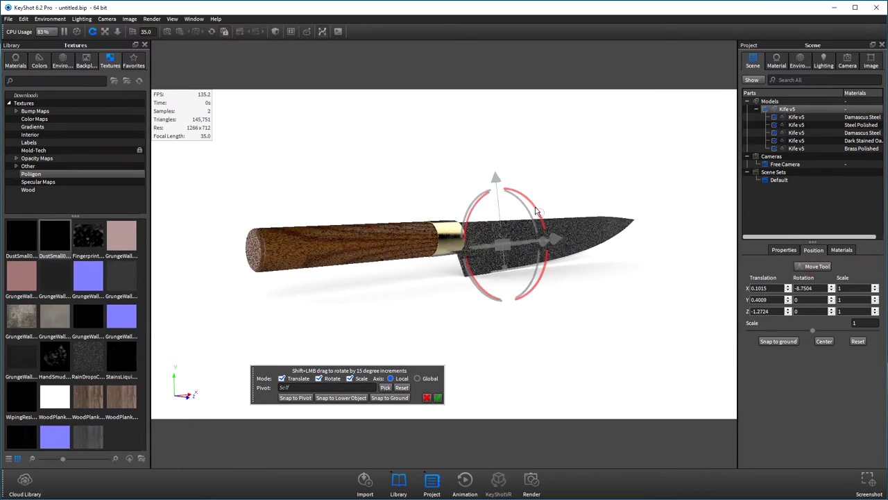
pyautogui.keyDown('shift'); pyautogui.moveTo(536, 211); pyautogui.dragTo(494, 132); pyautogui.keyUp('shift')
pyautogui.click(418, 379)
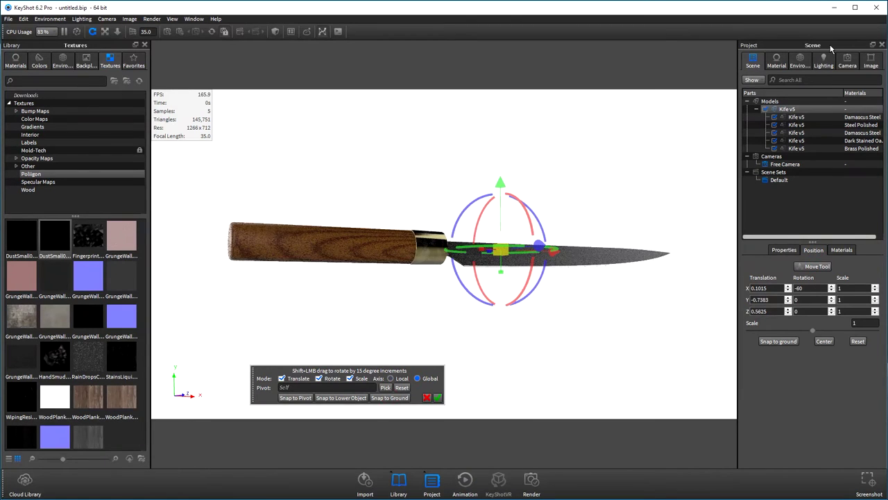
# - Keep the camera above the ground and orbit to a side view of the knife
pyautogui.click(847, 61)
pyautogui.click(850, 291)
pyautogui.click(775, 314)
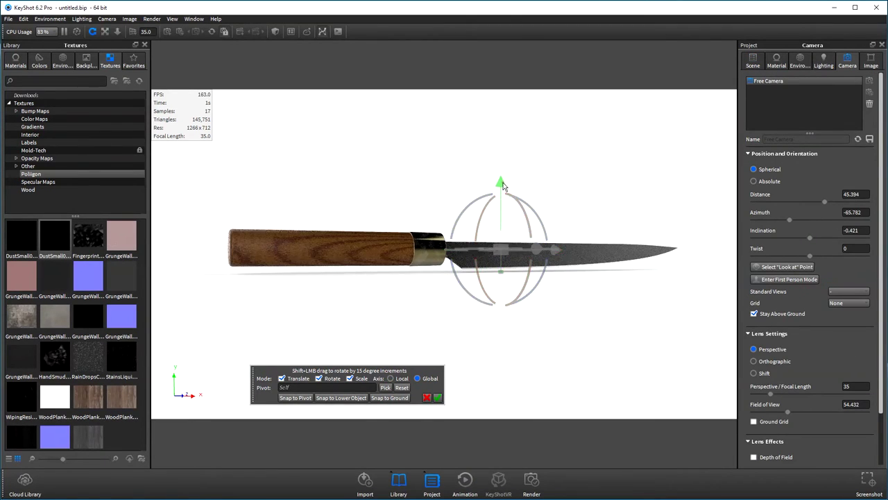
pyautogui.moveTo(724, 341)
pyautogui.mouseDown()
pyautogui.moveTo(499, 306)
pyautogui.moveTo(632, 142)
pyautogui.moveTo(548, 222)
pyautogui.moveTo(552, 202)
pyautogui.moveTo(444, 215)
pyautogui.moveTo(406, 166)
pyautogui.mouseUp()
# - Set the Damascus Metal Color texture scale to 0.5 and zoom in on the handle
pyautogui.click(437, 398)
pyautogui.moveTo(438, 398)
pyautogui.mouseDown()
pyautogui.moveTo(236, 359)
pyautogui.moveTo(303, 307)
pyautogui.mouseUp()
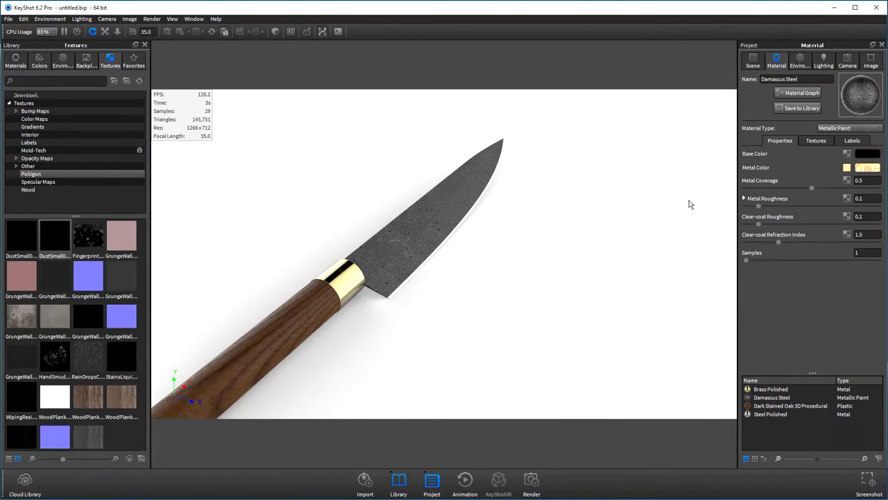
pyautogui.write('0.5')
pyautogui.press('Return')
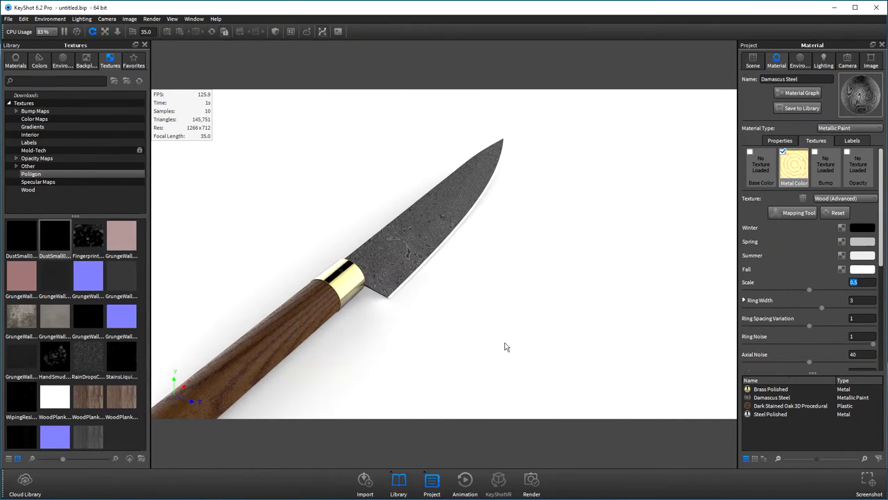
pyautogui.moveTo(505, 347)
pyautogui.mouseDown()
pyautogui.moveTo(476, 312)
pyautogui.moveTo(583, 252)
pyautogui.moveTo(558, 218)
pyautogui.moveTo(463, 241)
pyautogui.moveTo(250, 220)
pyautogui.moveTo(302, 218)
pyautogui.mouseUp()
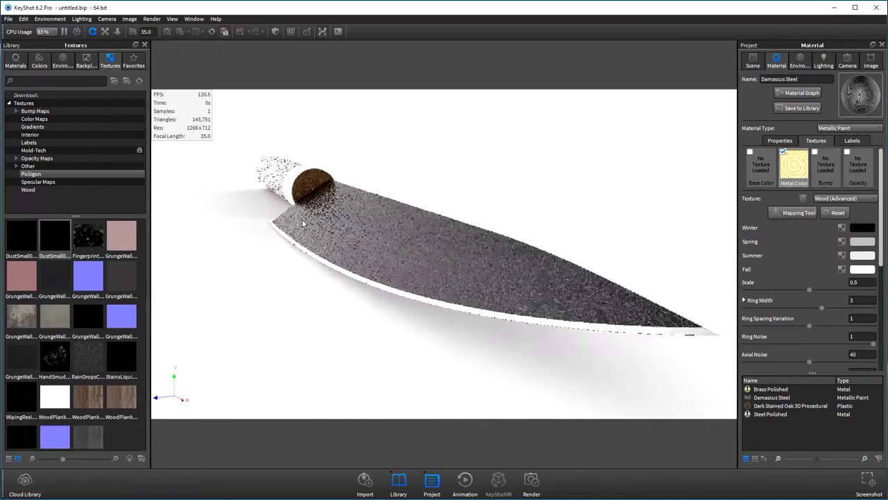
pyautogui.moveTo(375, 174); pyautogui.dragTo(396, 280)
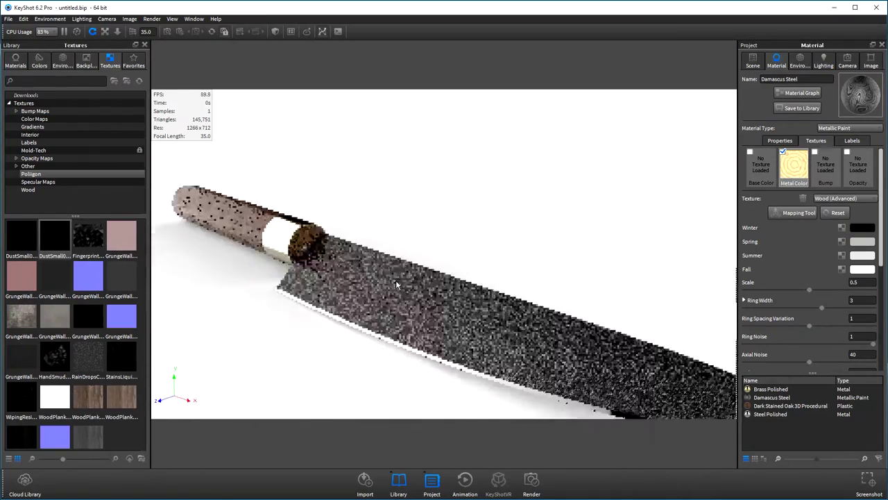
pyautogui.scroll(5, 597, 275)
pyautogui.rightClick(327, 274)
pyautogui.click(449, 236)
# - Save the scene as knife1.bip and open a knife part's context menu
pyautogui.hotkey('ctrl', 's')
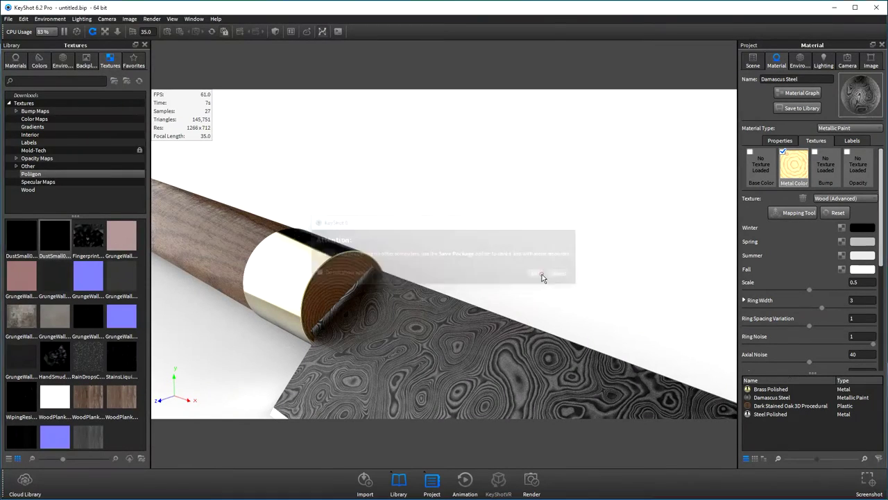
pyautogui.write('knife1')
pyautogui.press('Return')
pyautogui.rightClick(343, 269)
# - Accept the Edit Geometry warning and split the handle's object surfaces
pyautogui.click(375, 497)
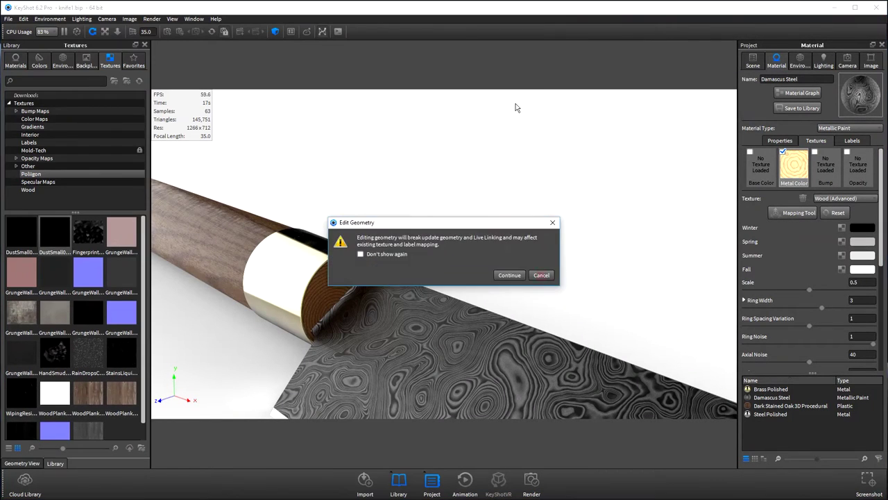
pyautogui.click(507, 273)
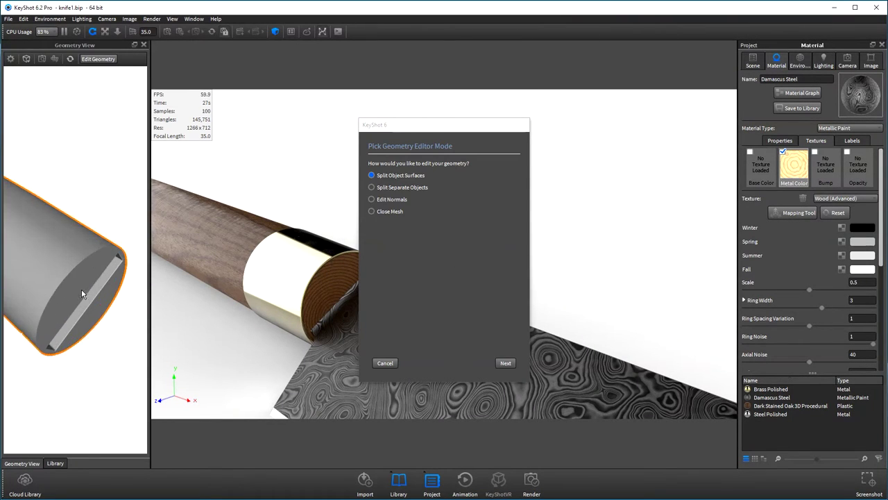
pyautogui.click(506, 363)
pyautogui.click(434, 313)
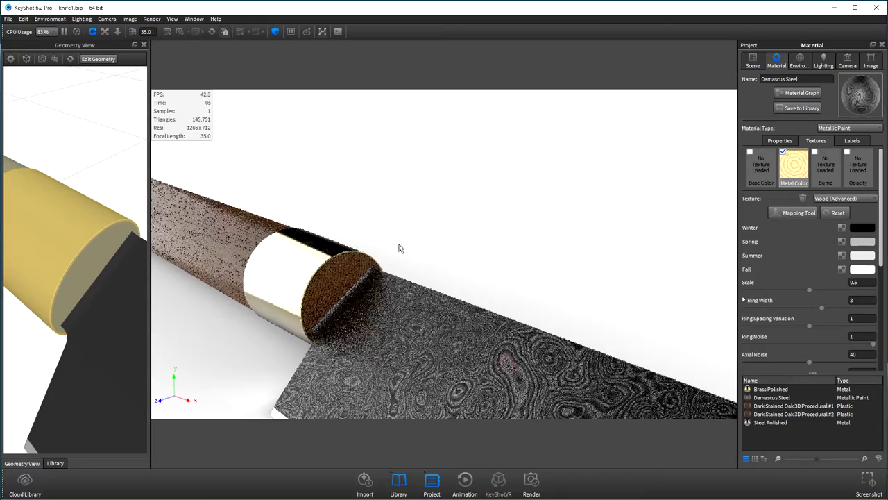
# - Reposition the end cap's Dark Stained Oak grain with the Mapping Tool
pyautogui.rightClick(389, 269)
pyautogui.click(406, 309)
pyautogui.rightClick(338, 278)
pyautogui.click(358, 369)
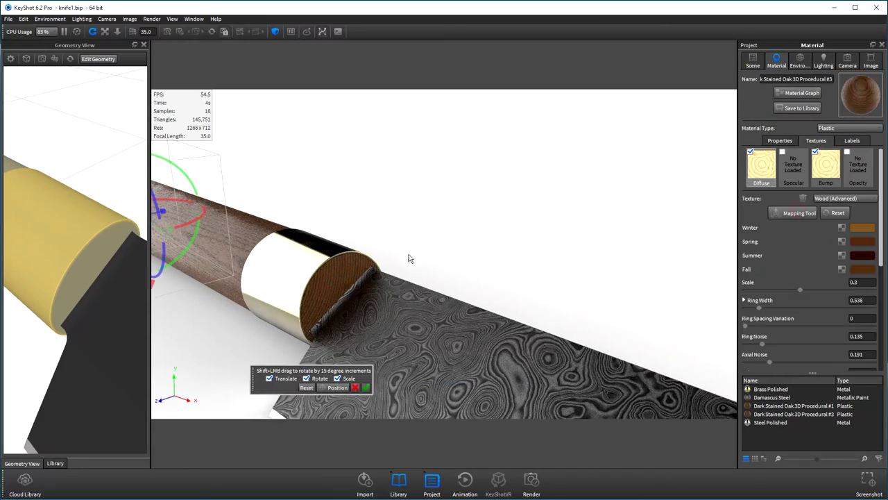
pyautogui.moveTo(411, 256)
pyautogui.mouseDown()
pyautogui.moveTo(236, 263)
pyautogui.moveTo(454, 230)
pyautogui.moveTo(247, 259)
pyautogui.moveTo(248, 252)
pyautogui.moveTo(311, 308)
pyautogui.moveTo(243, 266)
pyautogui.mouseUp()
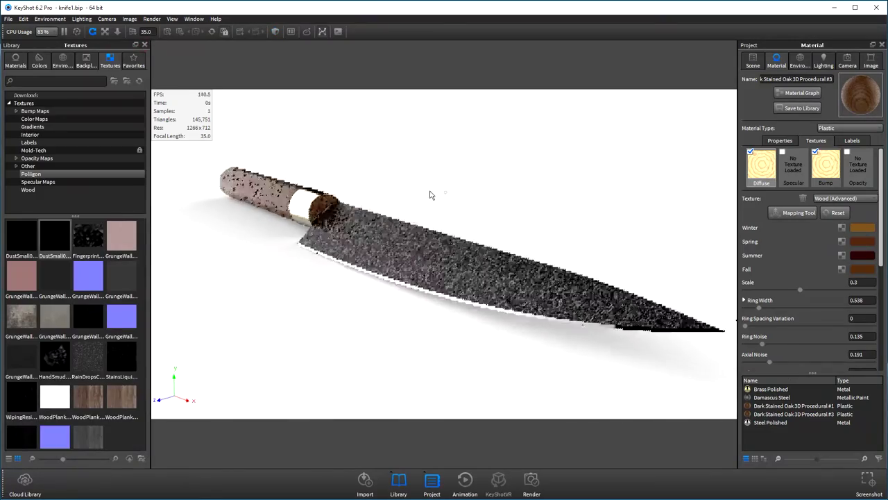
pyautogui.moveTo(429, 195)
pyautogui.mouseDown()
pyautogui.moveTo(460, 174)
pyautogui.moveTo(435, 188)
pyautogui.moveTo(357, 173)
pyautogui.moveTo(738, 232)
pyautogui.moveTo(526, 289)
pyautogui.moveTo(608, 264)
pyautogui.mouseUp()
pyautogui.moveTo(331, 356); pyautogui.dragTo(476, 360)
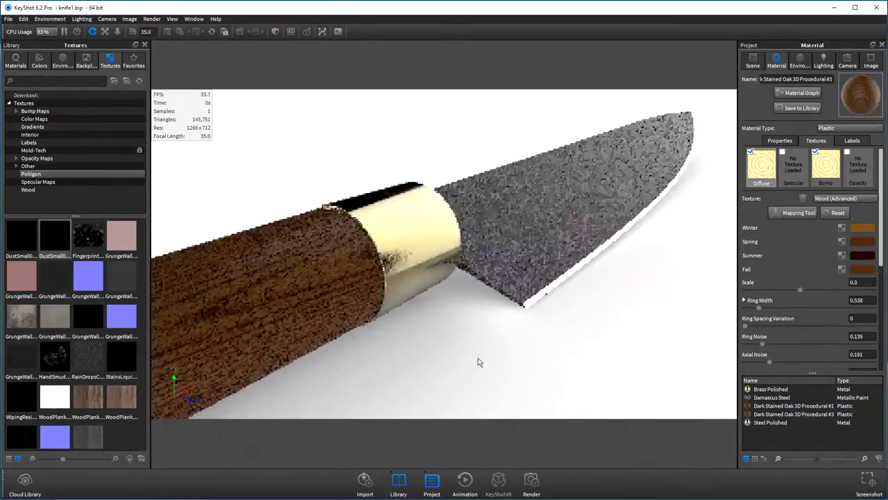
pyautogui.doubleClick(794, 405)
pyautogui.click(816, 141)
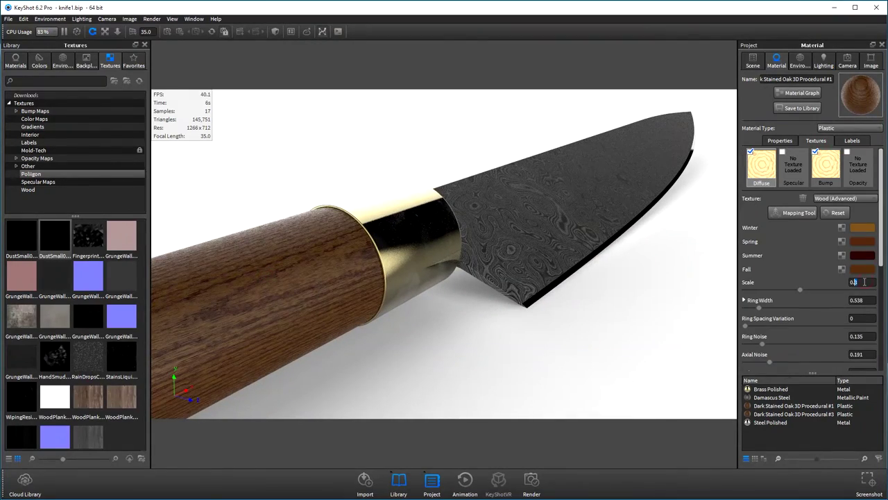
# - Set the oak scale to 0.25 and apply the Interior Dosch-Studio2_2k environment
pyautogui.press('Return')
pyautogui.click(63, 59)
pyautogui.press('c')
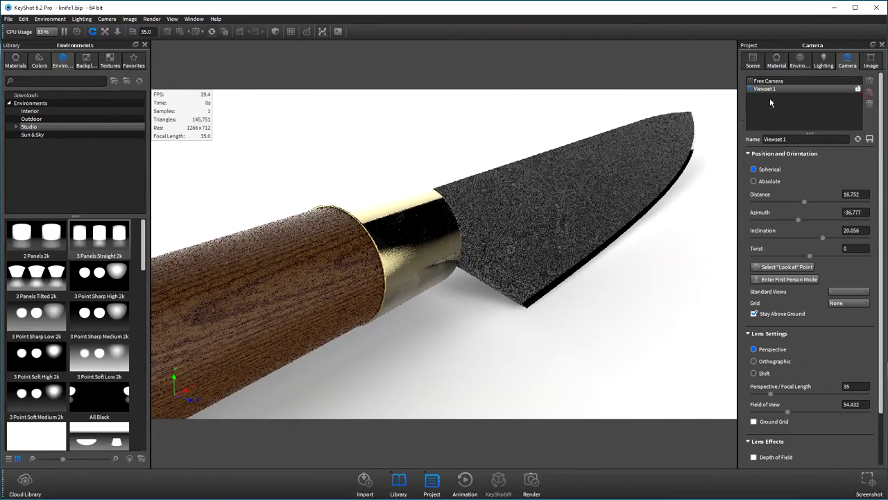
pyautogui.click(35, 112)
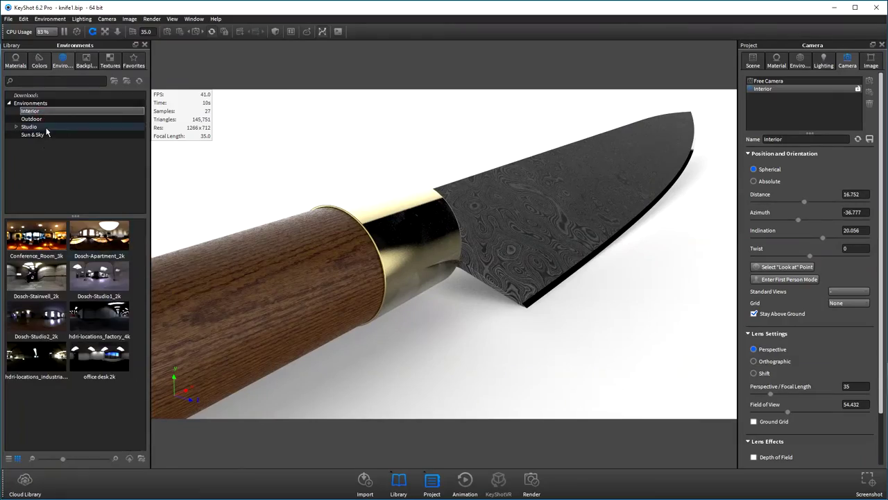
pyautogui.moveTo(36, 316); pyautogui.dragTo(176, 203)
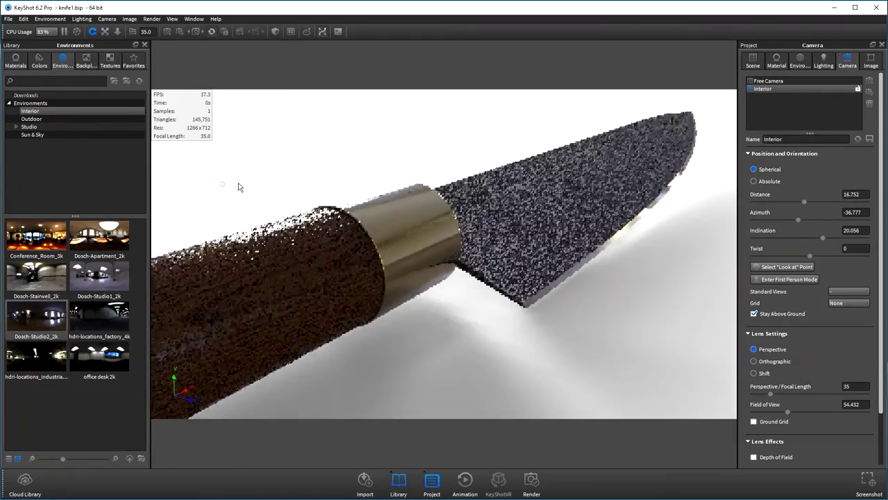
pyautogui.keyDown('ctrl'); pyautogui.moveTo(236, 175); pyautogui.dragTo(250, 180); pyautogui.keyUp('ctrl')
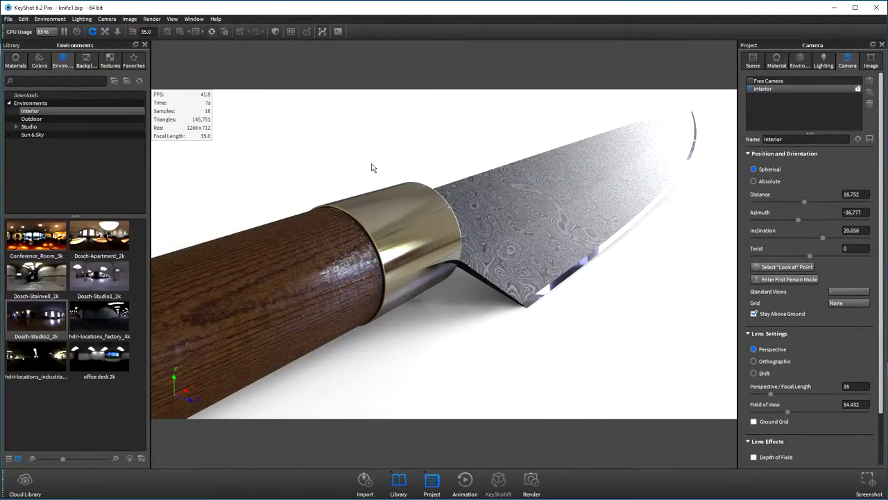
# - Raise the environment height to 0.465
pyautogui.click(800, 61)
pyautogui.moveTo(813, 248); pyautogui.dragTo(843, 253)
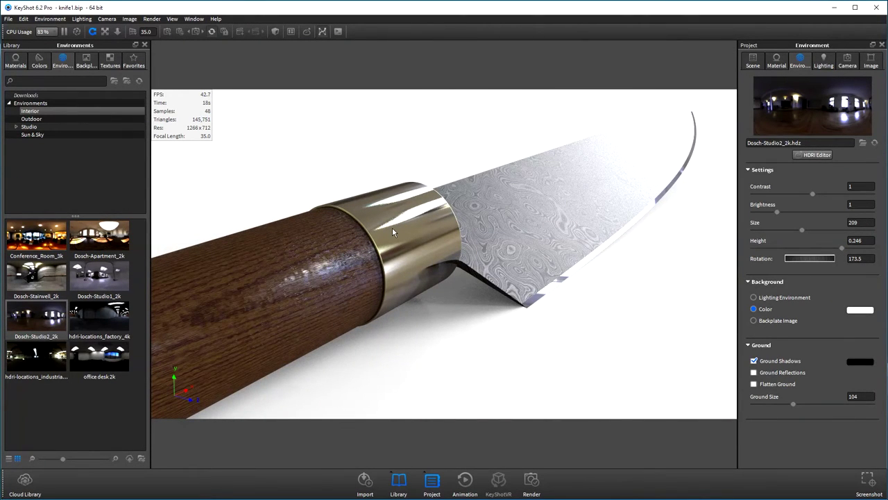
pyautogui.moveTo(844, 250); pyautogui.dragTo(867, 248)
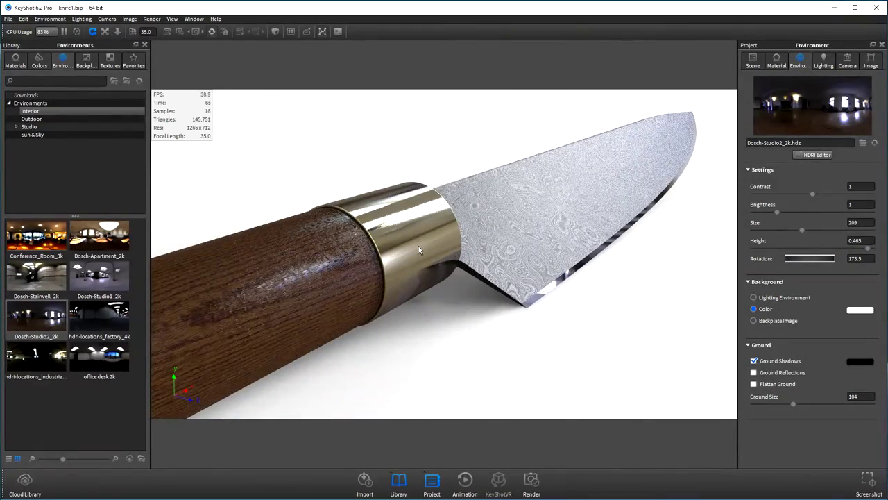
pyautogui.doubleClick(418, 247)
pyautogui.click(868, 167)
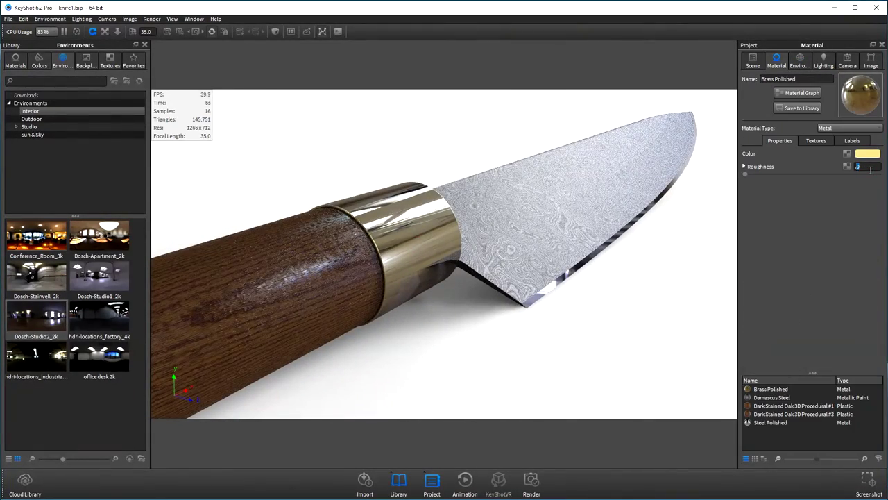
# - Enable depth of field focused on the bolster, raise the F-stop, and set shadow quality
pyautogui.click(847, 61)
pyautogui.scroll(-2, 812, 277)
pyautogui.click(754, 398)
pyautogui.click(787, 412)
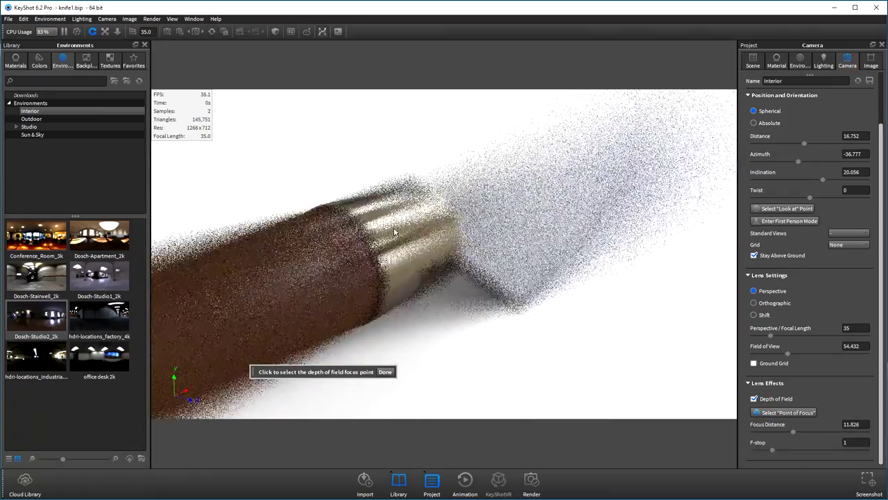
pyautogui.click(385, 372)
pyautogui.click(857, 441)
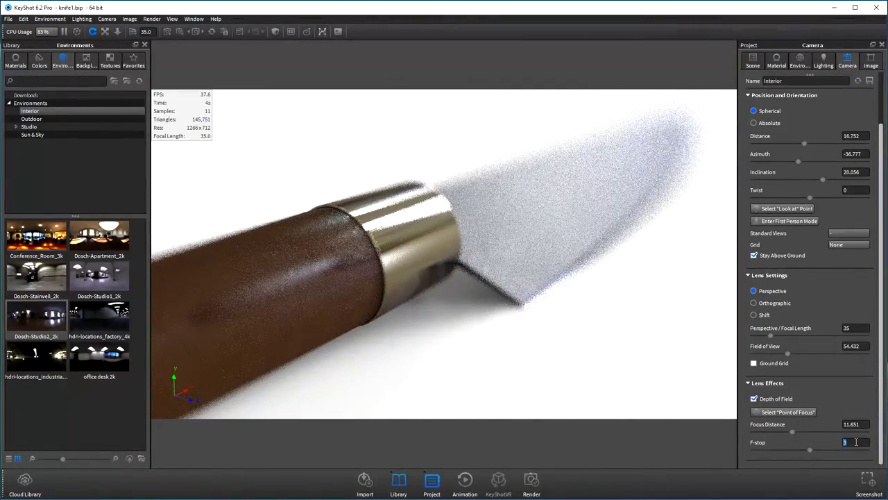
pyautogui.write('10')
pyautogui.press('Return')
pyautogui.press('Return')
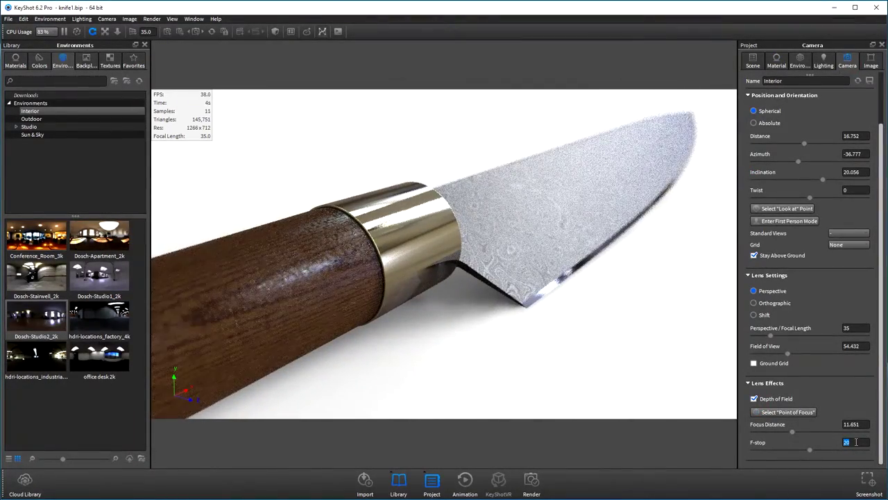
pyautogui.write('80')
pyautogui.press('Return')
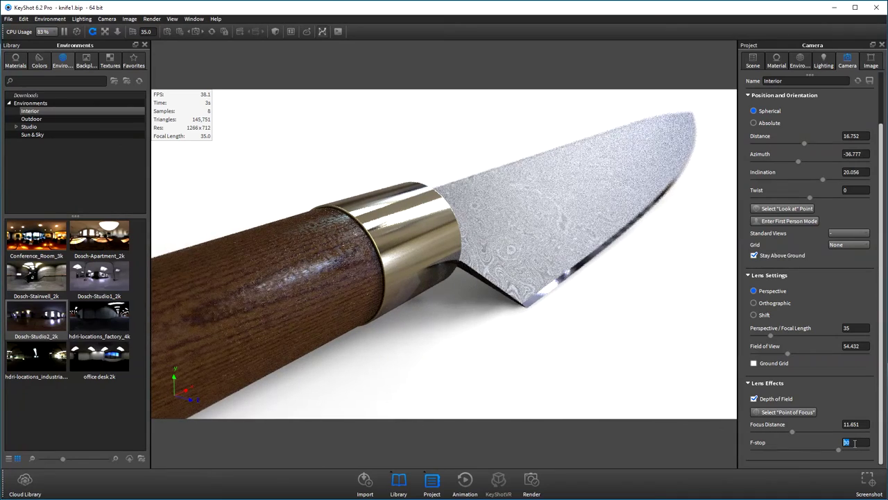
pyautogui.click(824, 61)
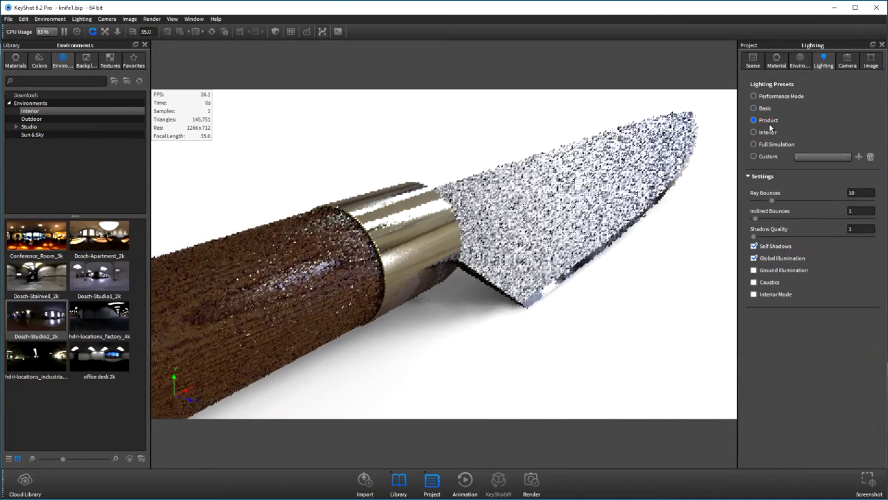
pyautogui.write('5')
pyautogui.press('Return')
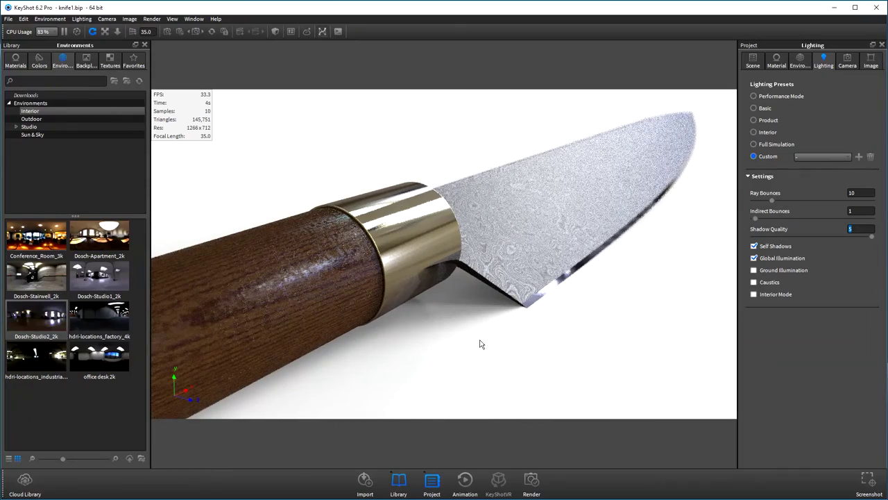
# - Set the environment background colour to a pale lavender sampled from the render
pyautogui.click(800, 61)
pyautogui.click(861, 308)
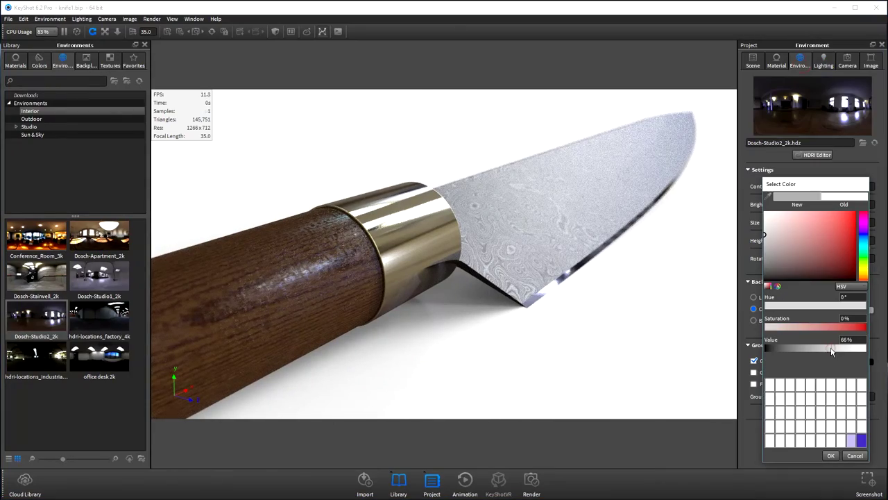
pyautogui.moveTo(864, 347)
pyautogui.mouseDown()
pyautogui.moveTo(798, 351)
pyautogui.moveTo(855, 350)
pyautogui.mouseUp()
pyautogui.click(767, 196)
pyautogui.click(628, 234)
pyautogui.click(831, 455)
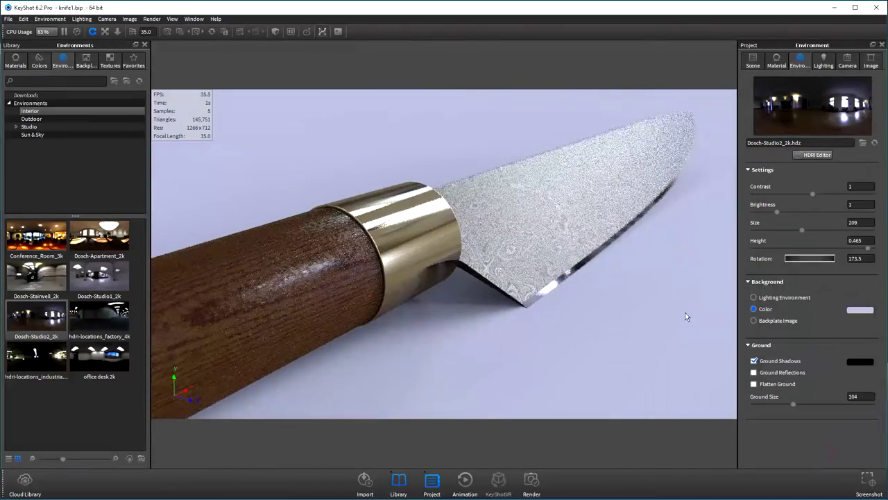
# - Render knife1.33.png at 1920 × 1080 limited by Maximum Time
pyautogui.hotkey('ctrl', 'p')
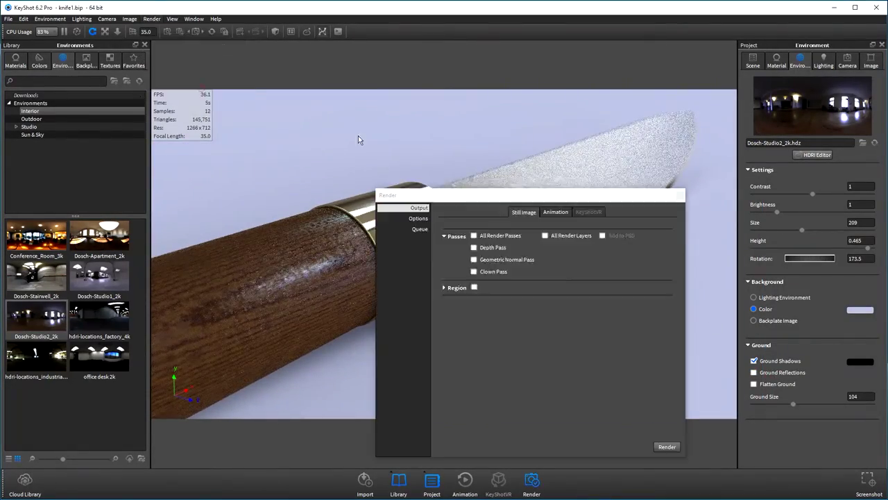
pyautogui.doubleClick(494, 266)
pyautogui.write('1920')
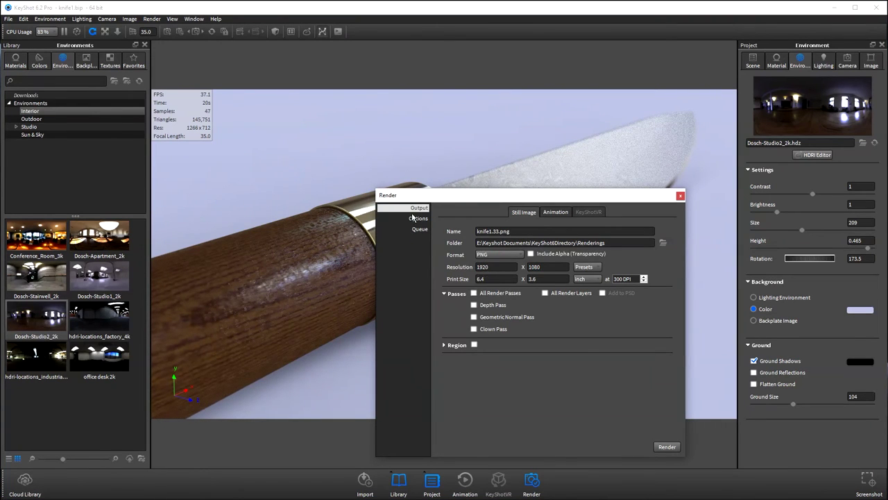
pyautogui.click(418, 217)
pyautogui.click(548, 250)
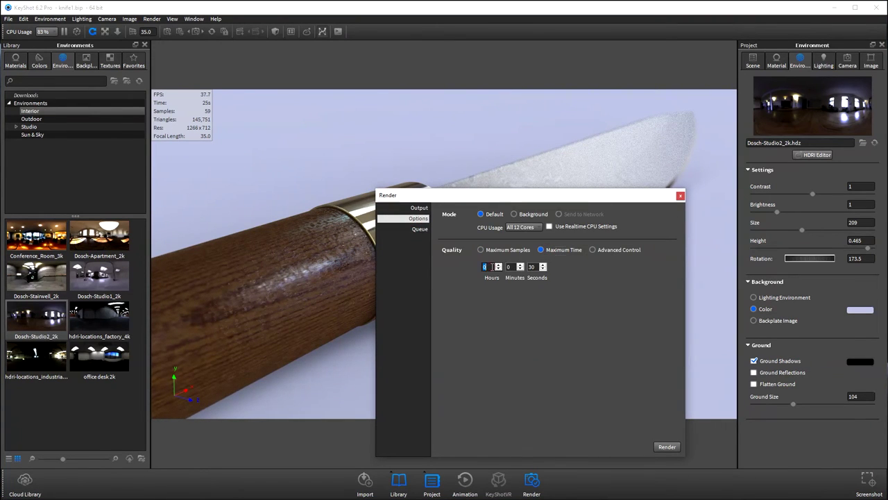
pyautogui.click(666, 447)
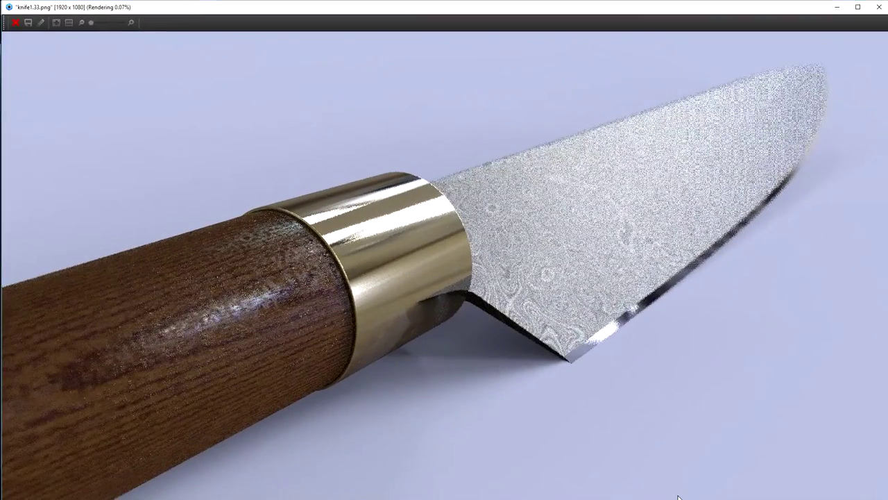